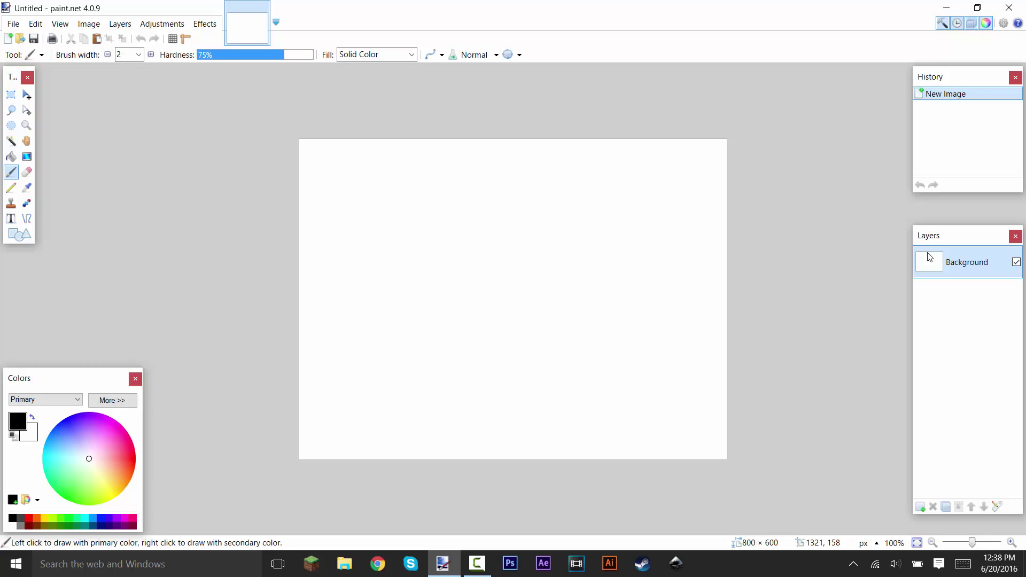
Step: Create a new 800 × 800 pixel image
key(ctrl+n)
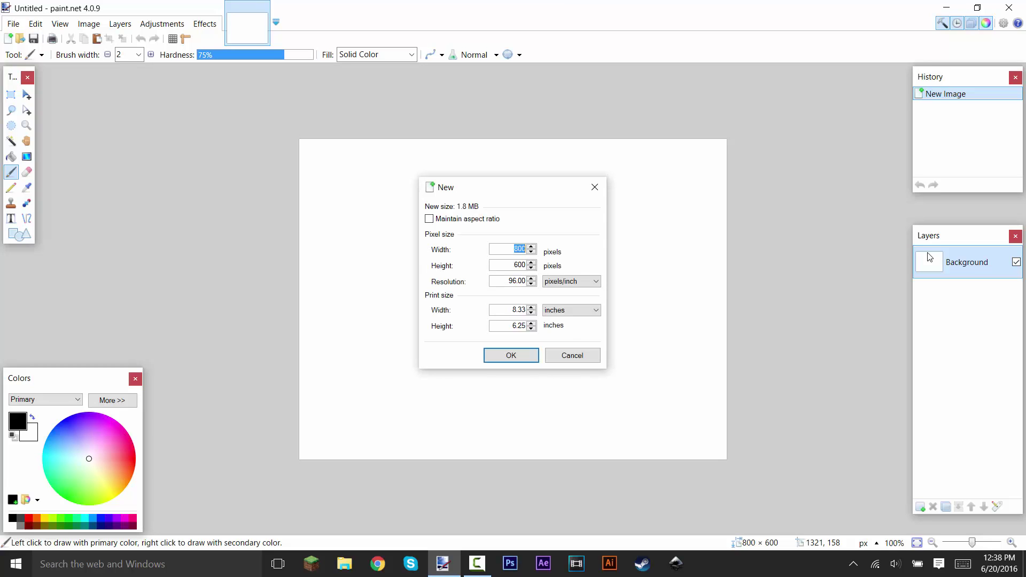
key(Tab)
text(800)
key(Return)
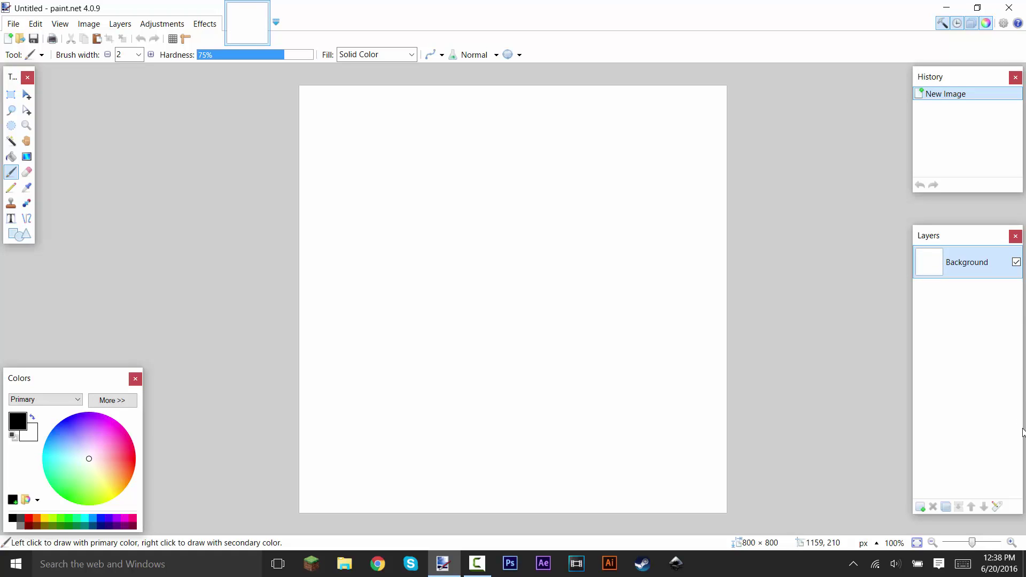
Step: Add a second layer and type the text AL on it
click(920, 507)
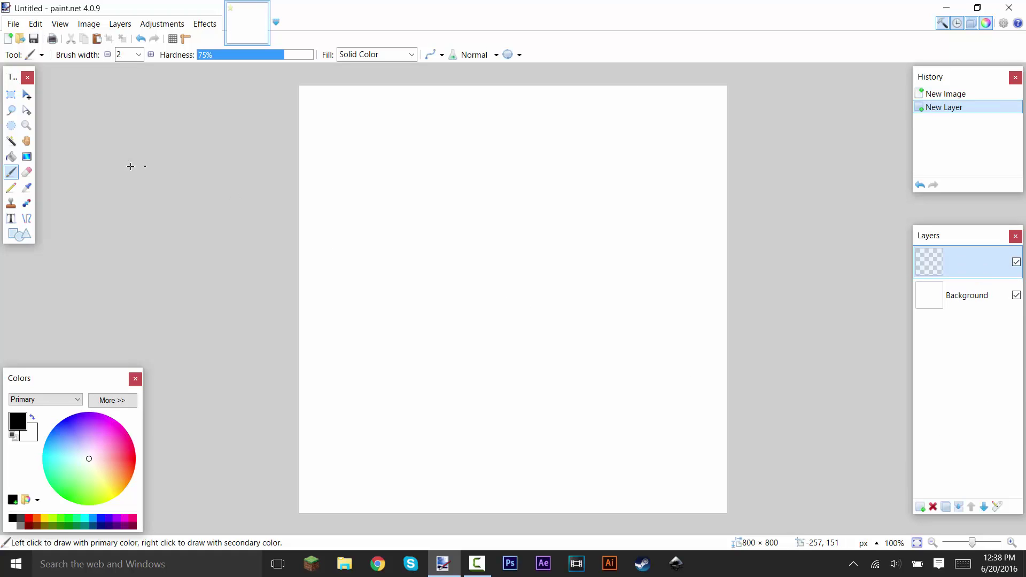
click(11, 218)
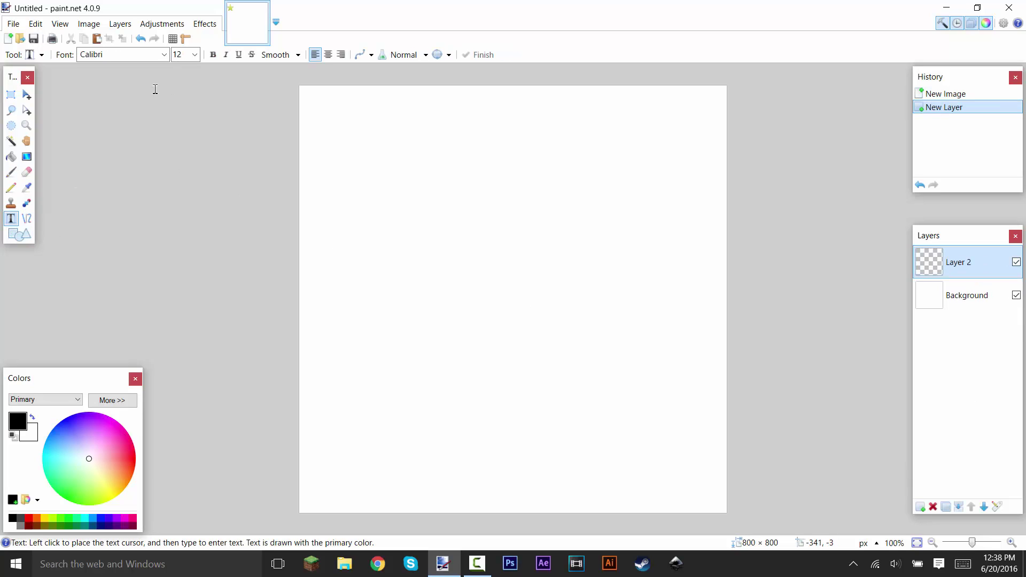
click(359, 296)
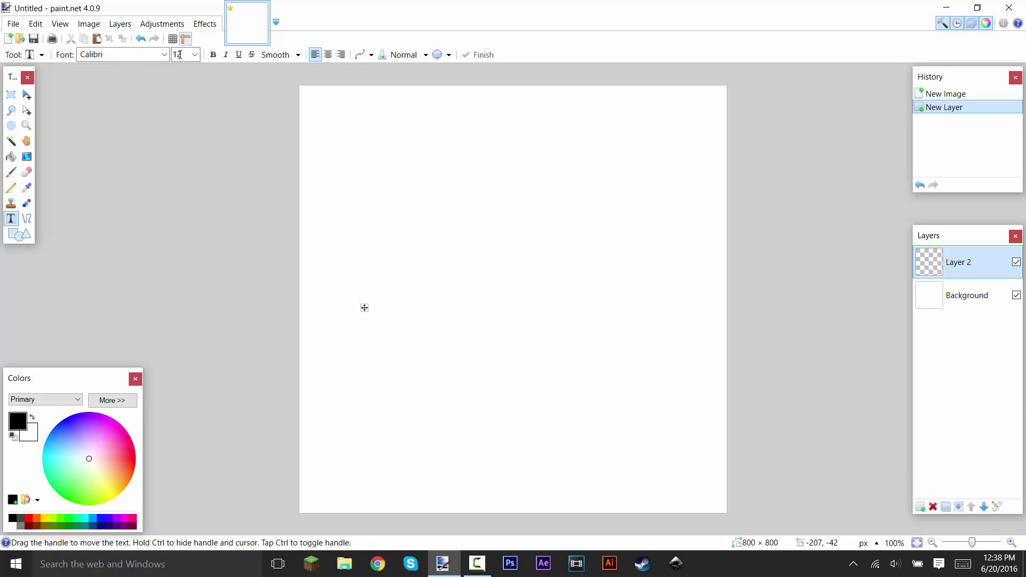
text(72)
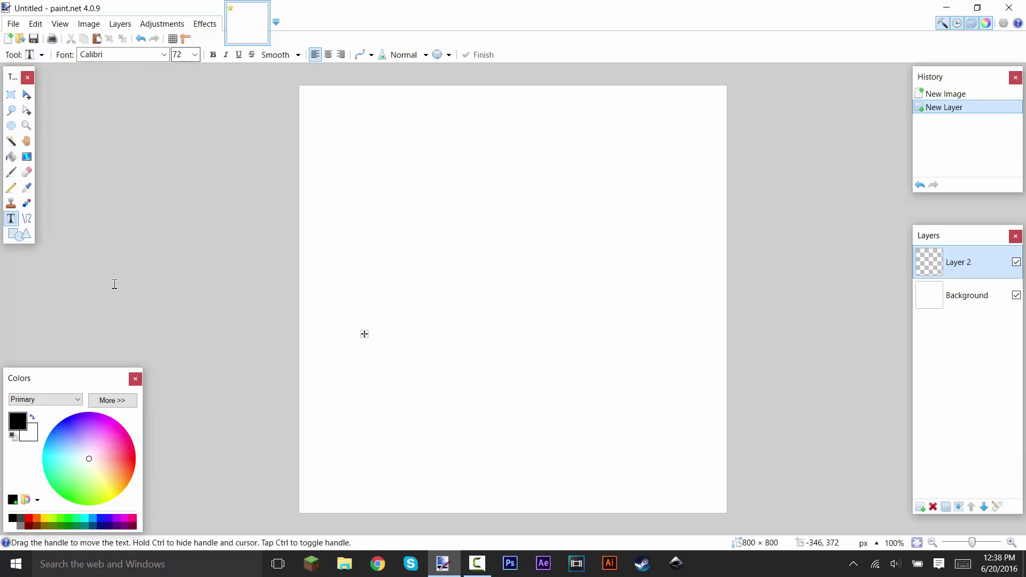
key(Return)
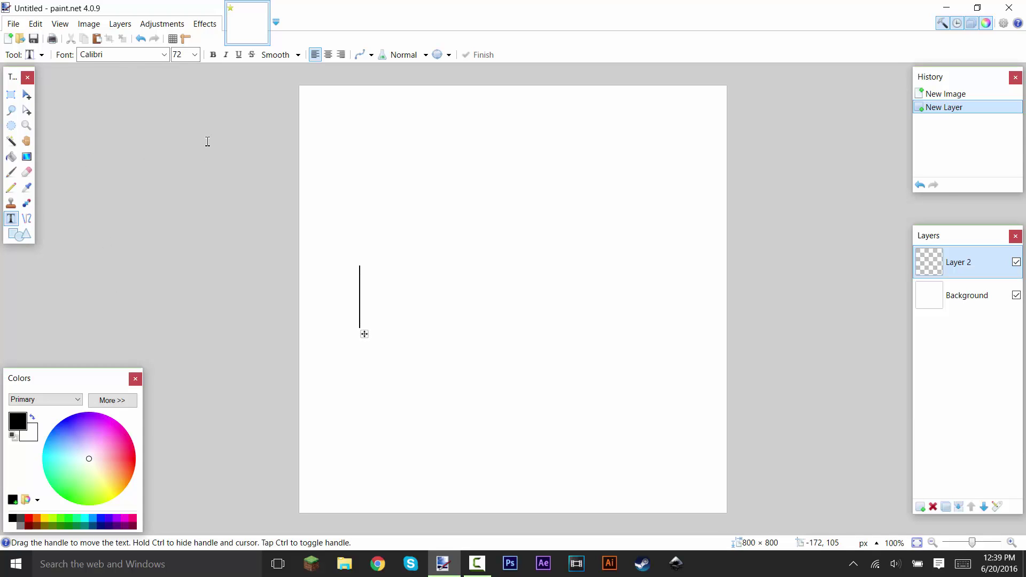
text(AL)
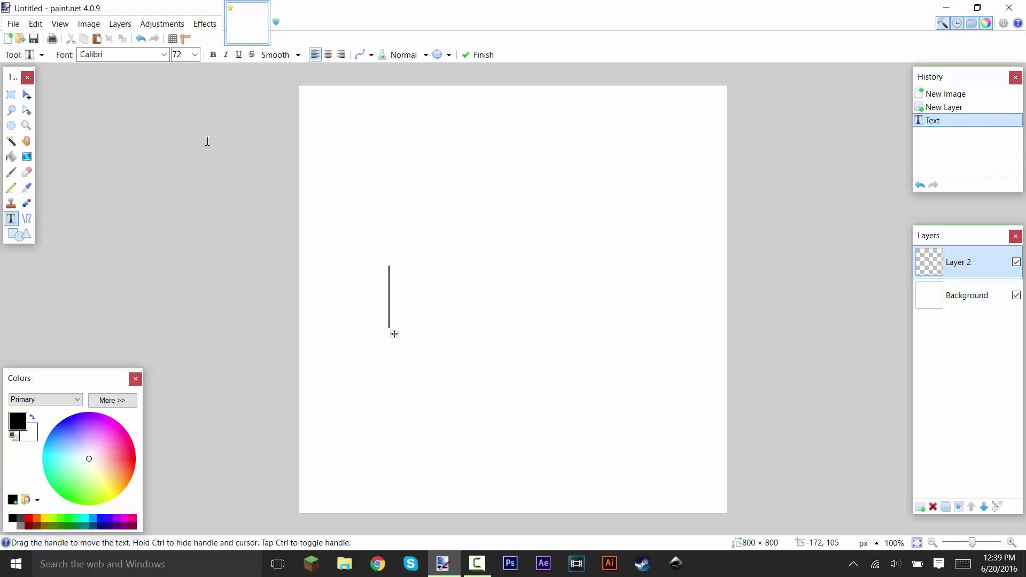
Step: Move the AL text right and change its font to Cube
scroll(185, 54, down, 2)
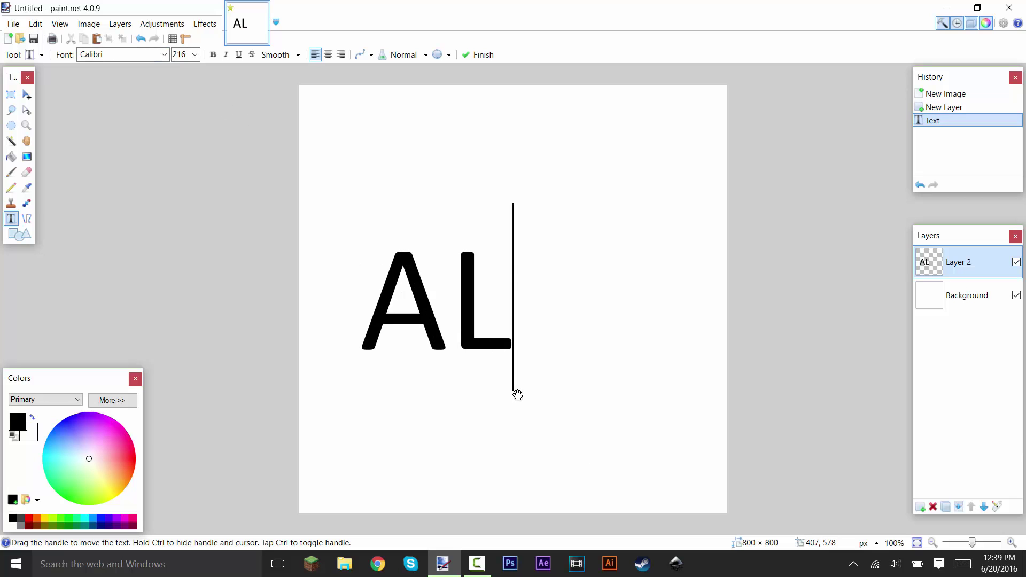
drag(517, 396, 591, 400)
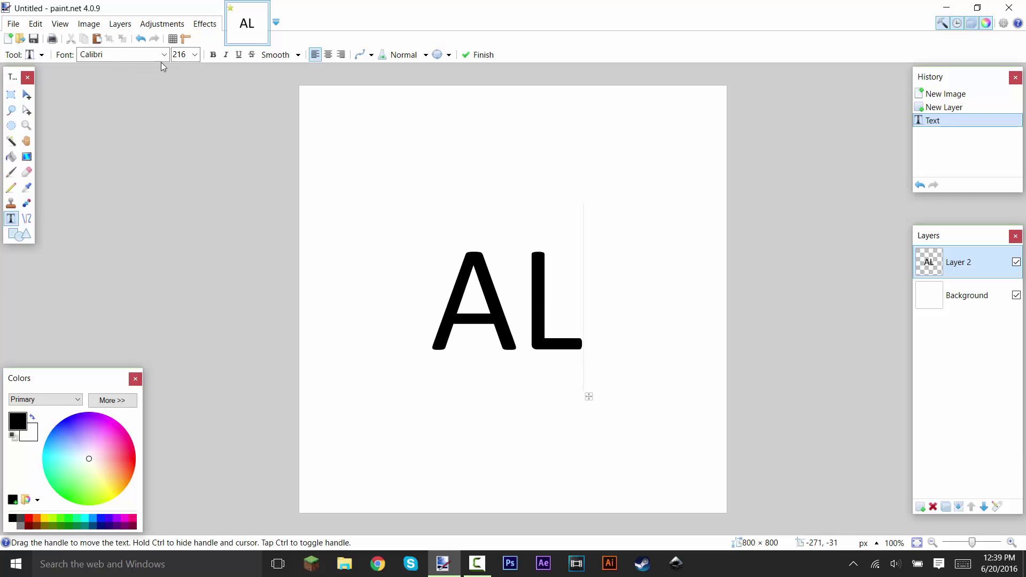
click(163, 54)
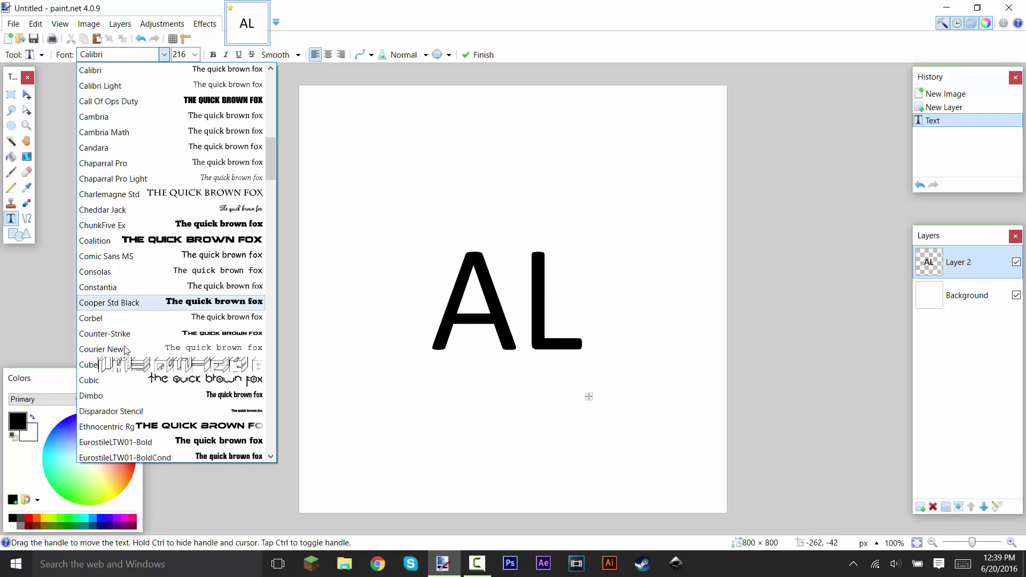
click(99, 365)
scroll(197, 56, up, 5)
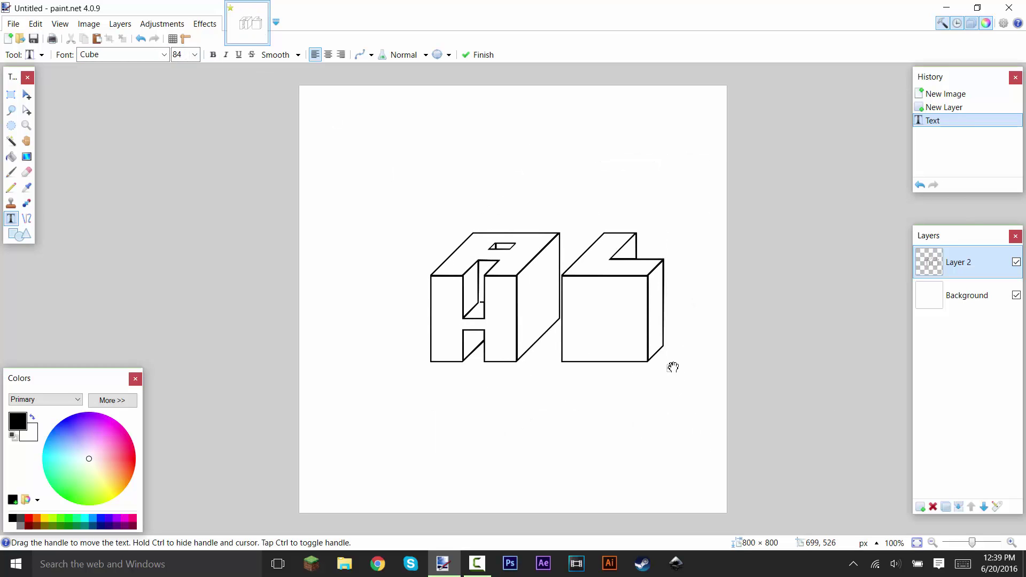
Step: Move the Cube text down-left and retype its letters
drag(671, 369, 631, 380)
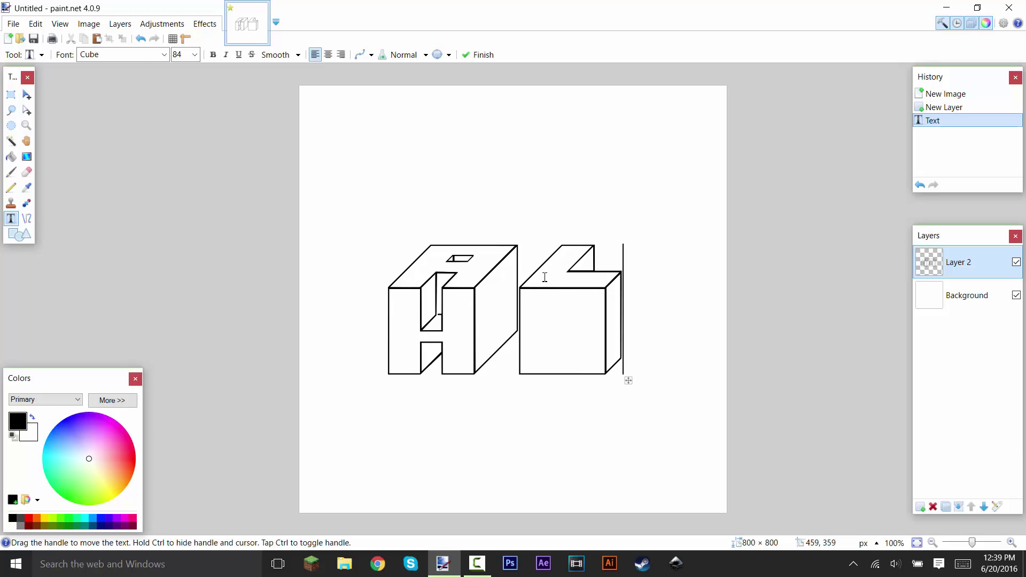
click(509, 288)
key(BackSpace)
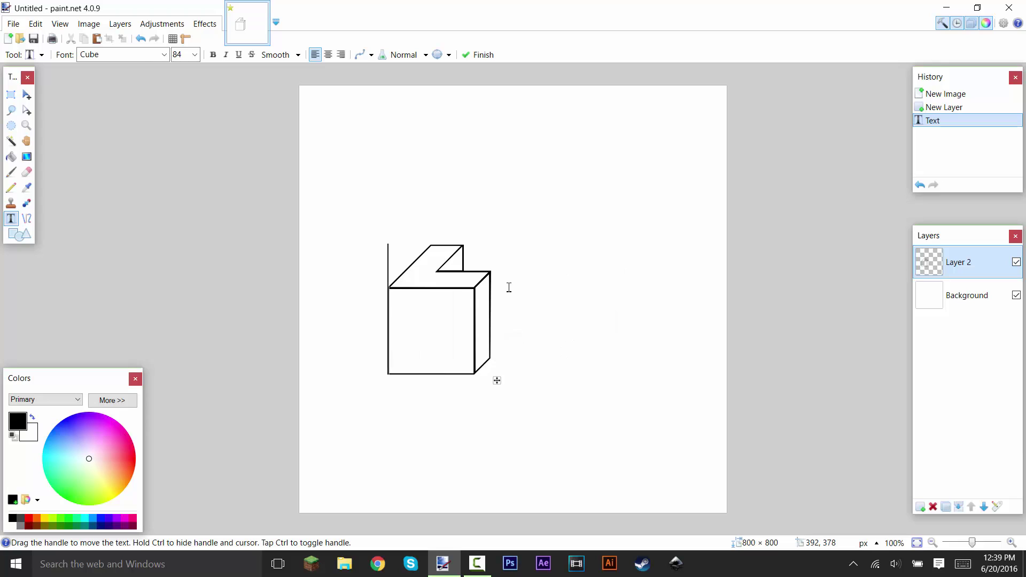
text(A)
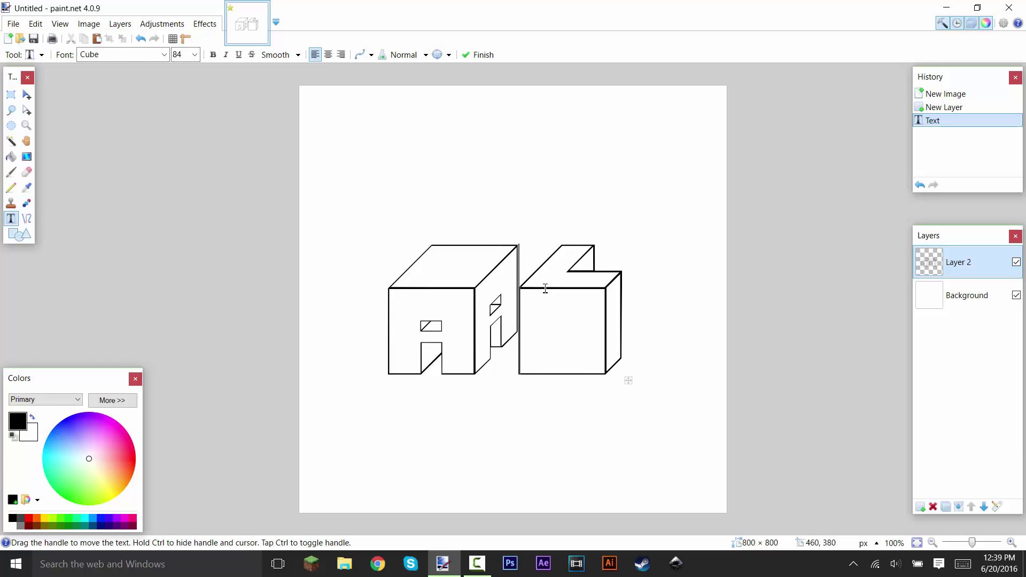
key(BackSpace)
text(H)
key(End)
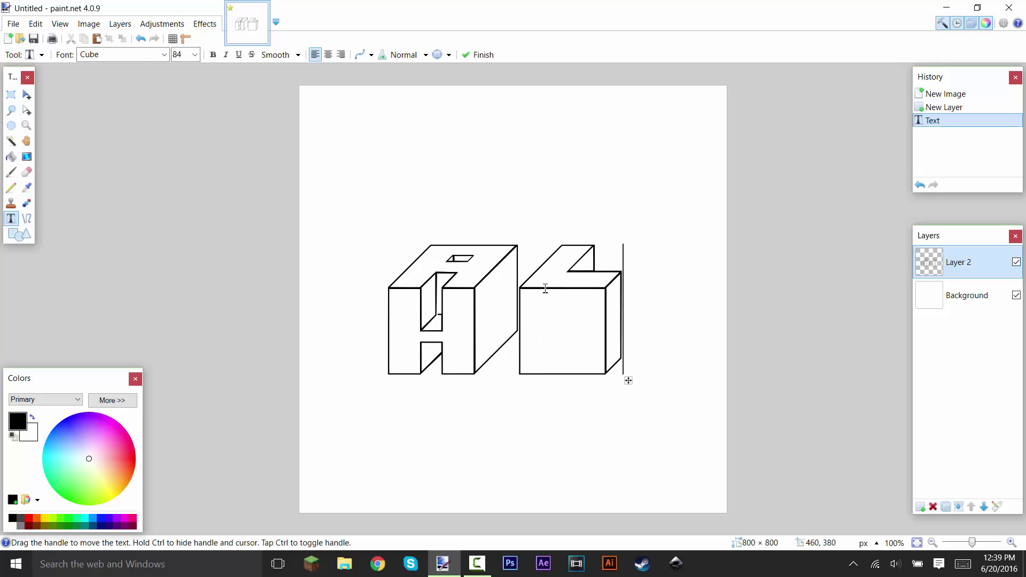
key(BackSpace)
text(L)
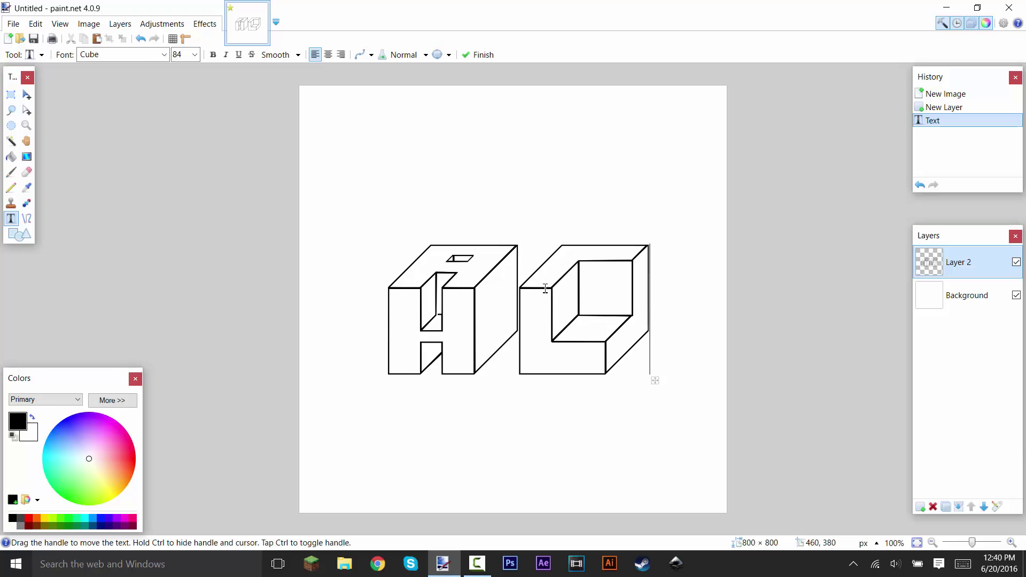
Step: Retype AL, then delete the L so only the cube A remains
key(BackSpace)
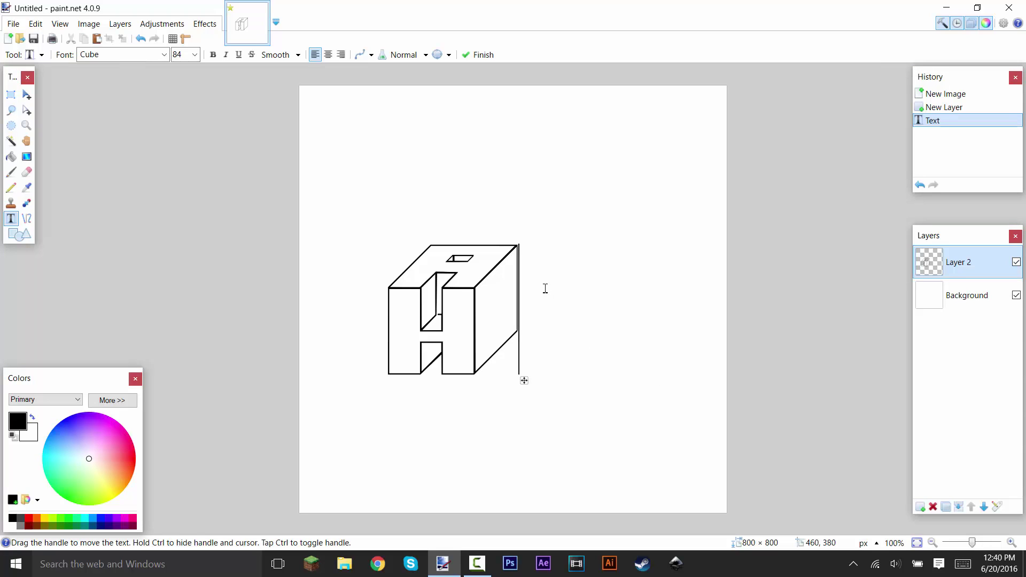
text(L)
key(BackSpace)
key(BackSpace)
text(AL)
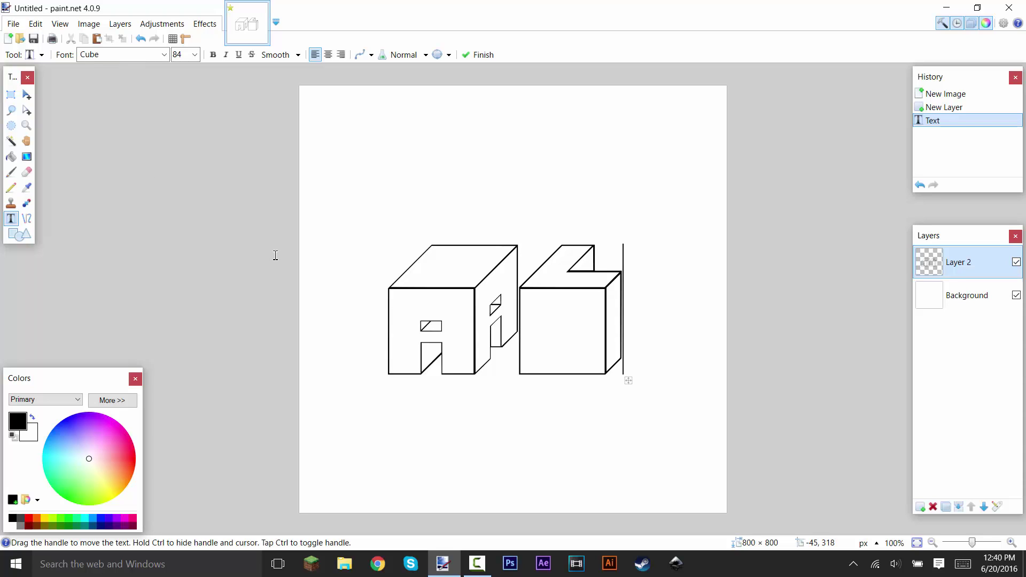
key(BackSpace)
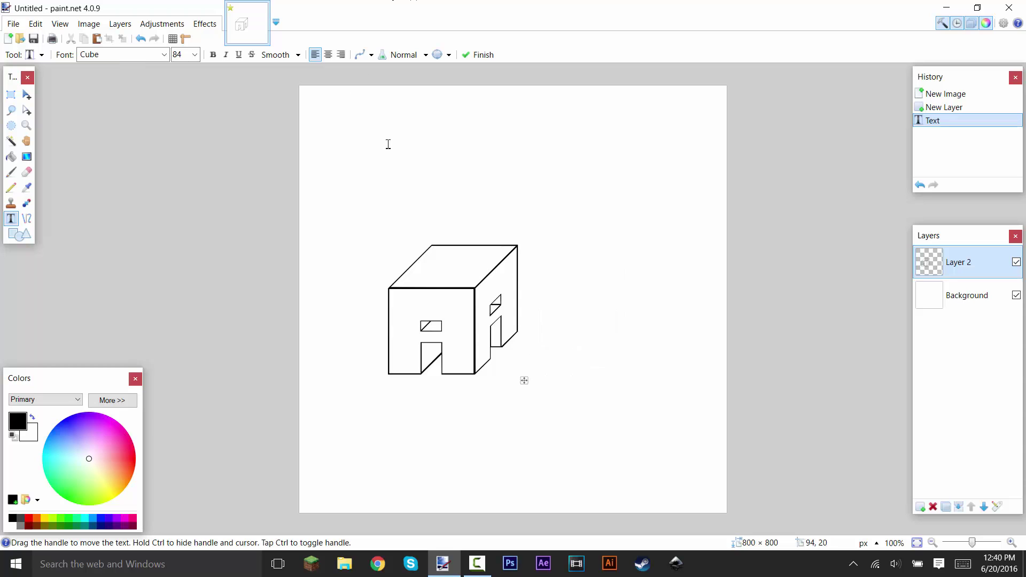
scroll(185, 54, up, 1)
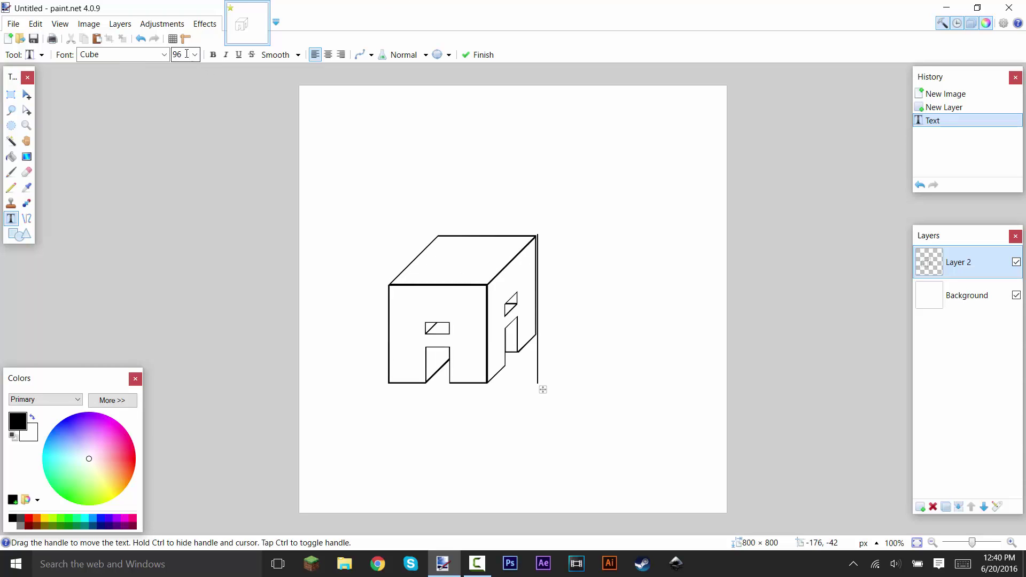
Step: Add Layer 3 holding a Cube-font letter L
click(921, 506)
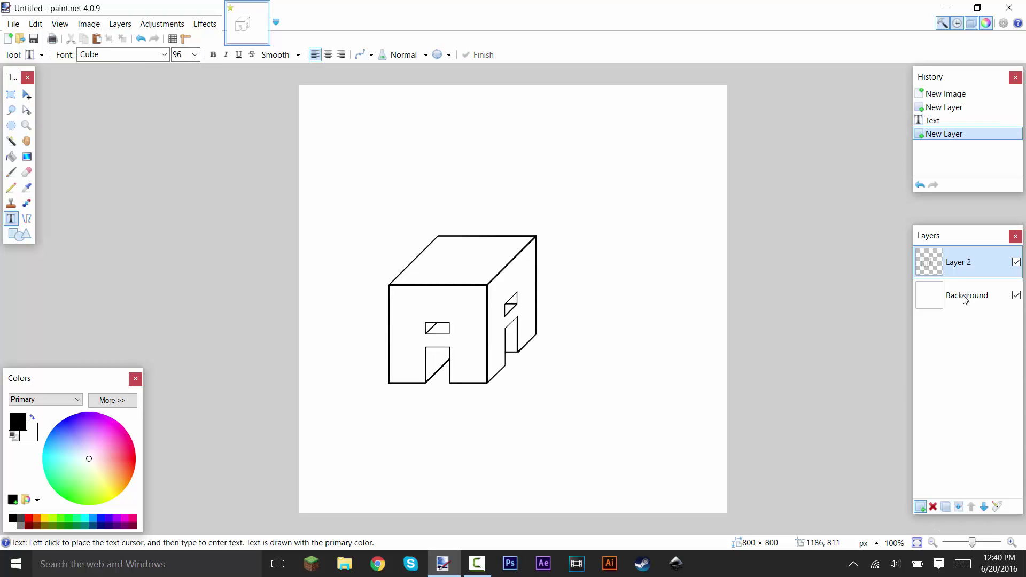
click(560, 304)
text(O)
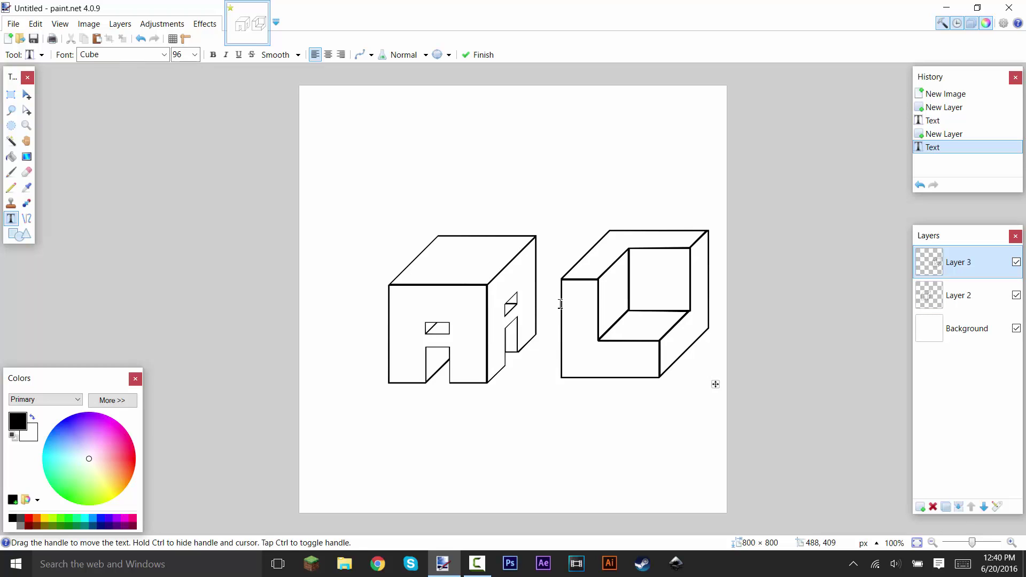
key(BackSpace)
text(L)
key(BackSpace)
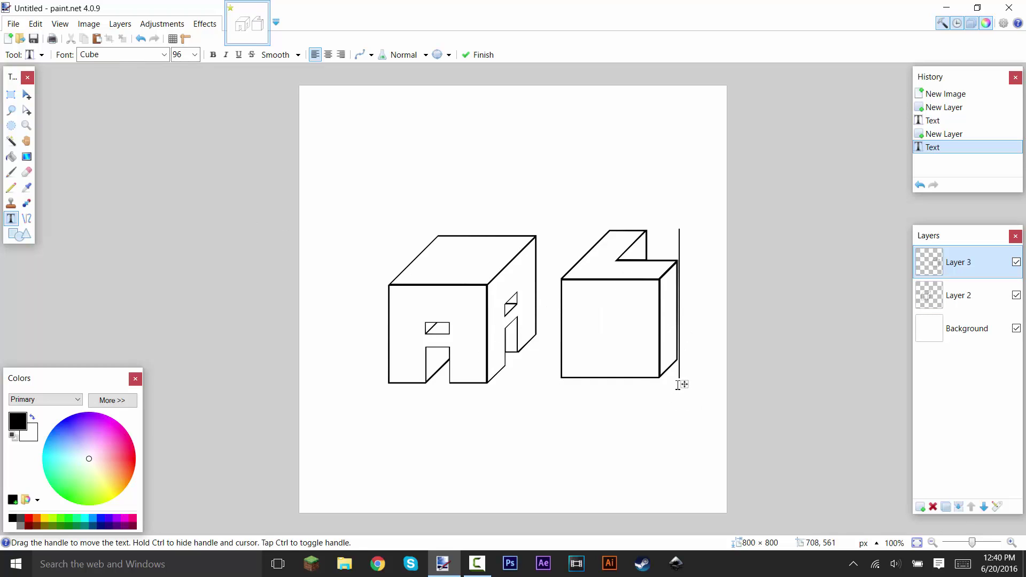
click(610, 372)
Step: Center Both the A on Layer 2 and the L on Layer 3
click(959, 297)
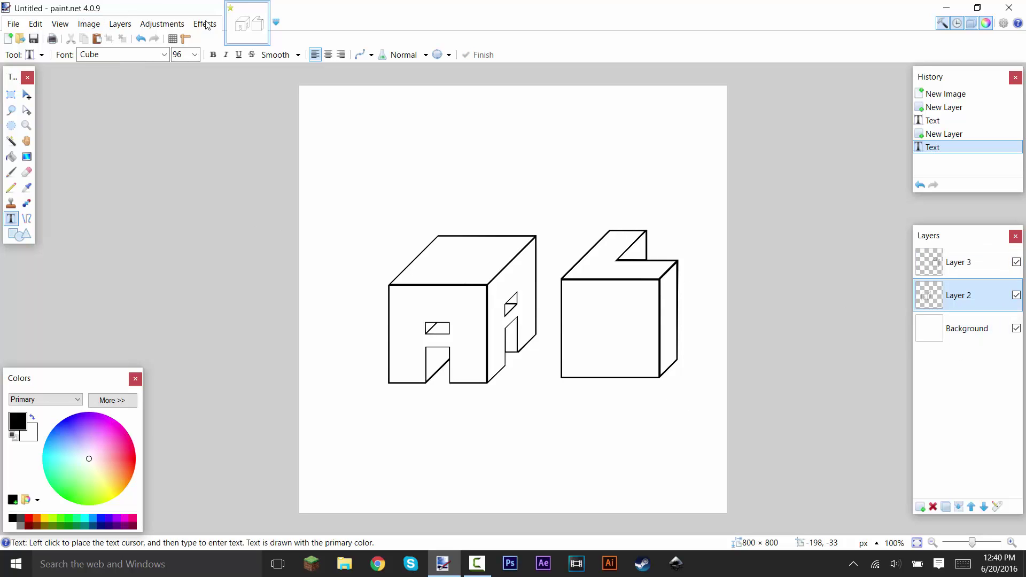
mouse_move(295, 251)
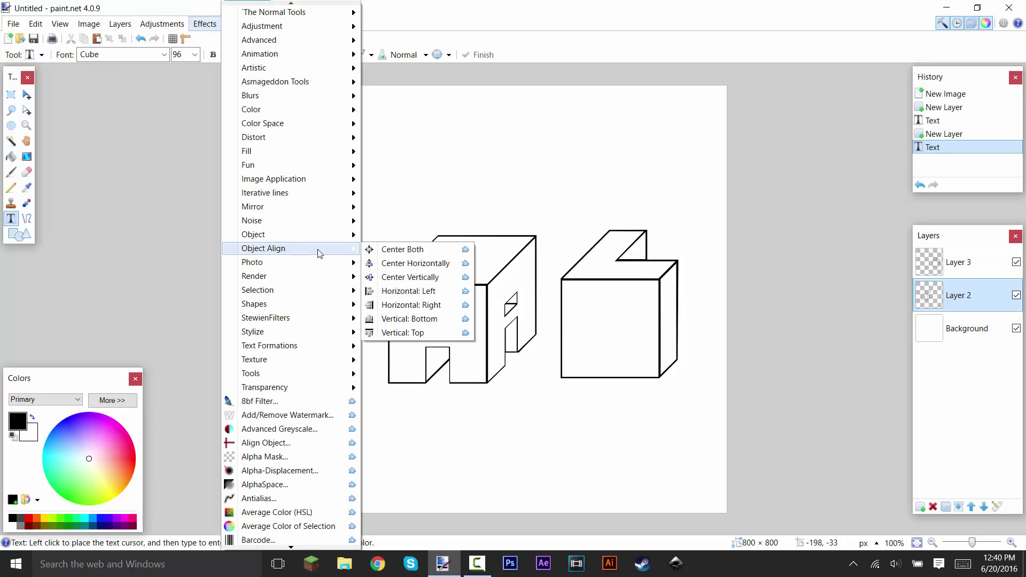
click(395, 250)
click(961, 266)
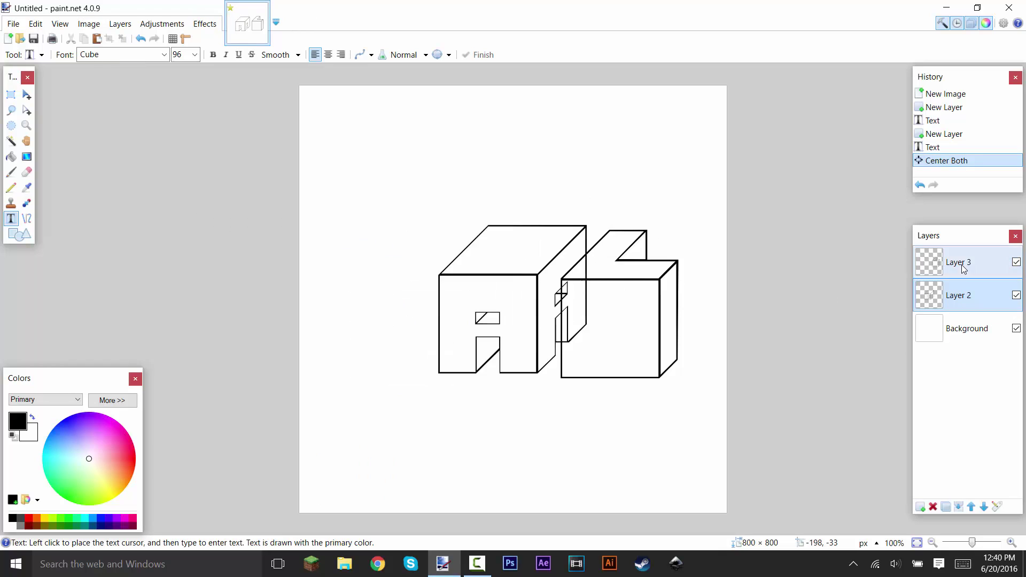
key(ctrl+f)
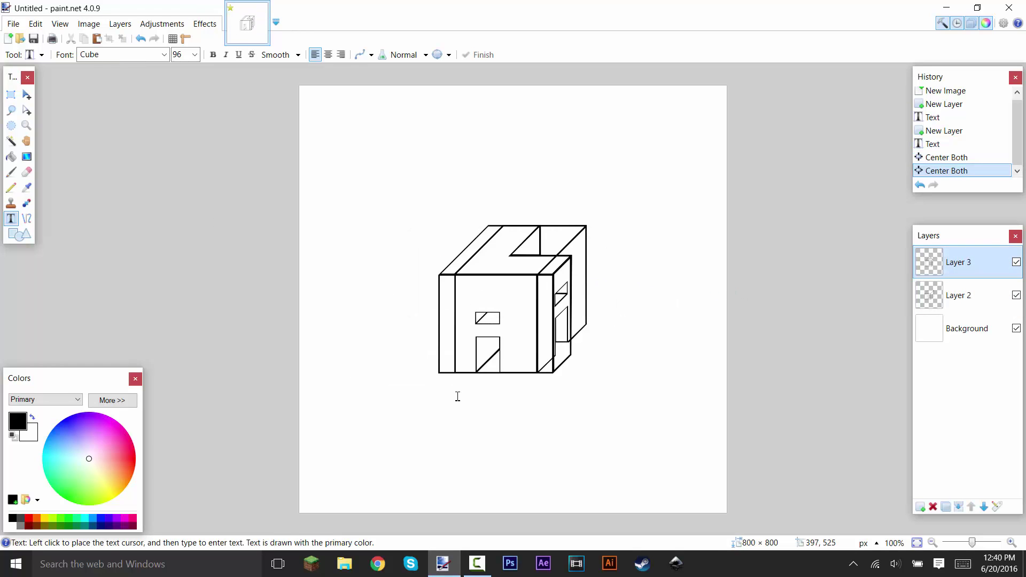
Step: Select all of Layer 3 and shift its cube left to align with Layer 2's cube
scroll(441, 203, up, 4)
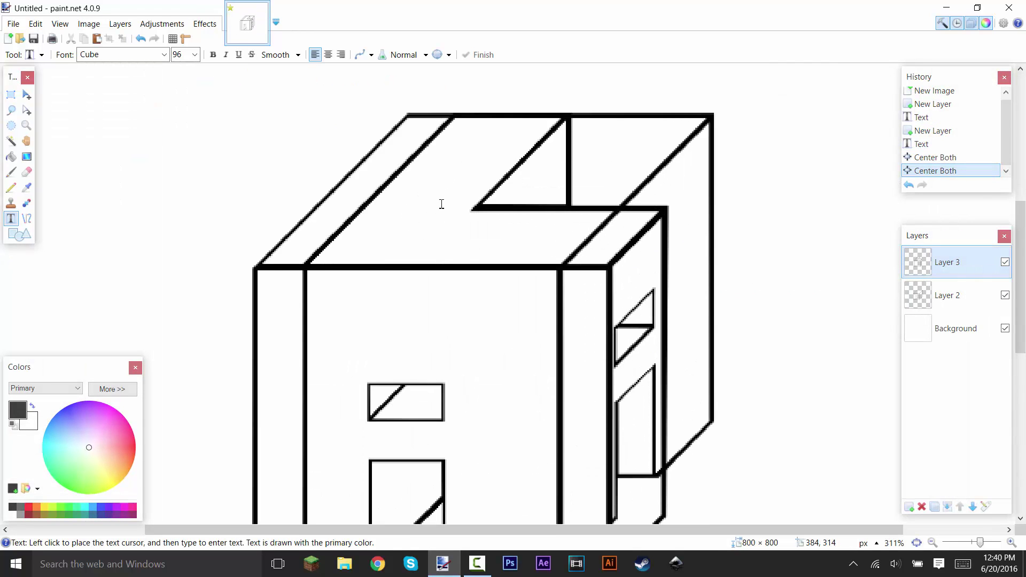
scroll(540, 282, down, 4)
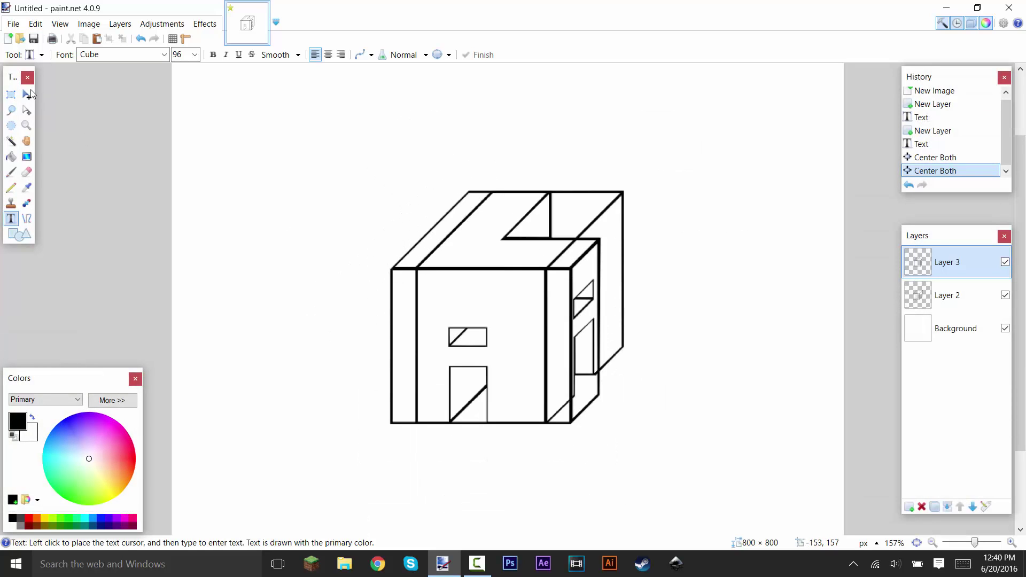
click(26, 94)
scroll(494, 217, up, 2)
key(ctrl+a)
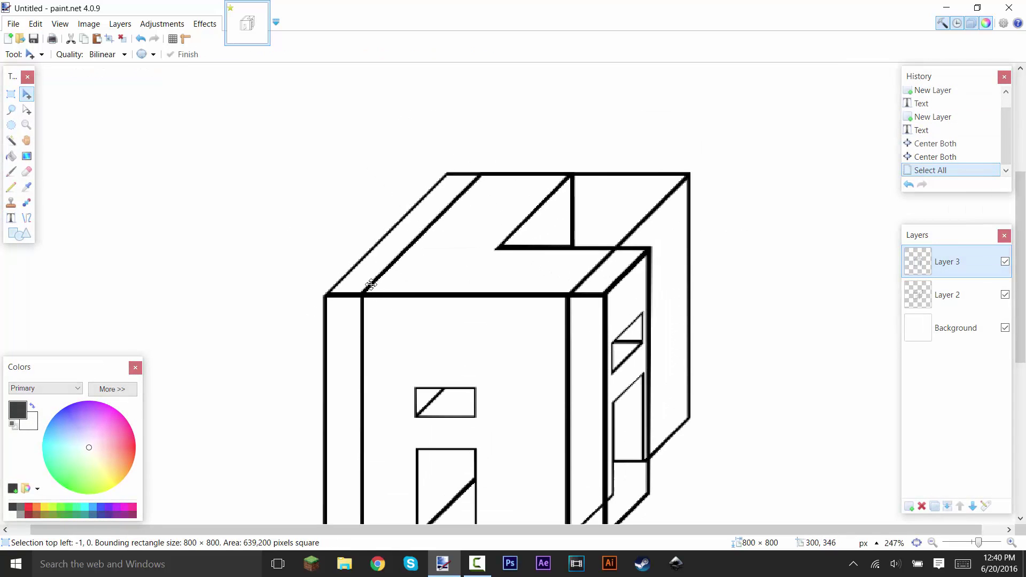
drag(380, 286, 341, 289)
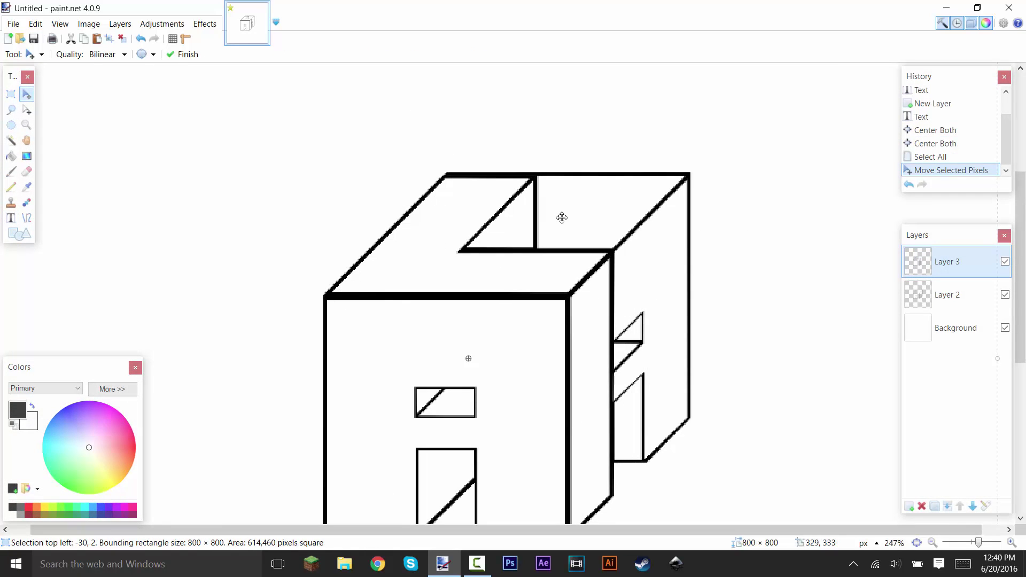
scroll(380, 309, up, 5)
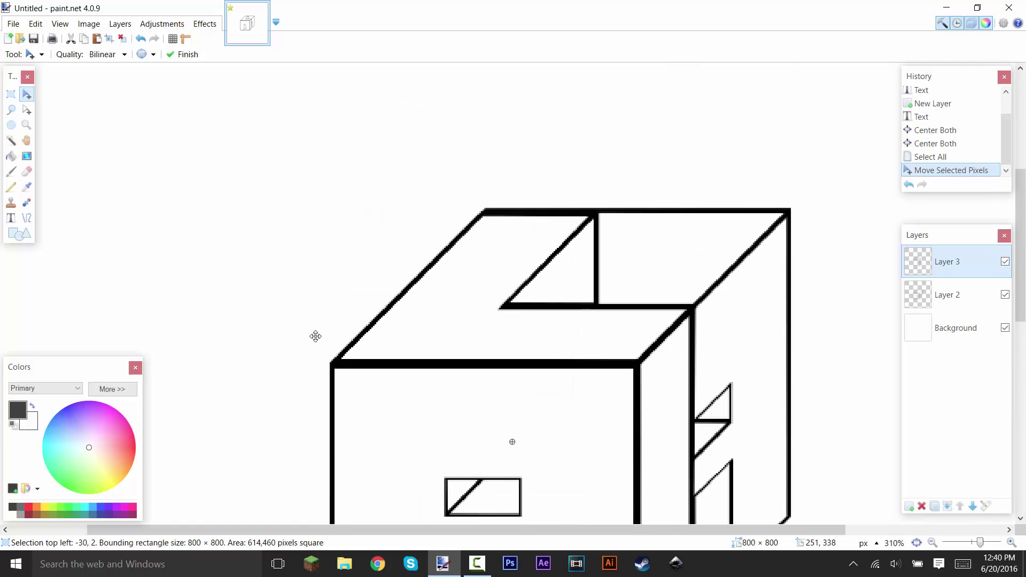
drag(321, 352, 362, 305)
key(ctrl+b)
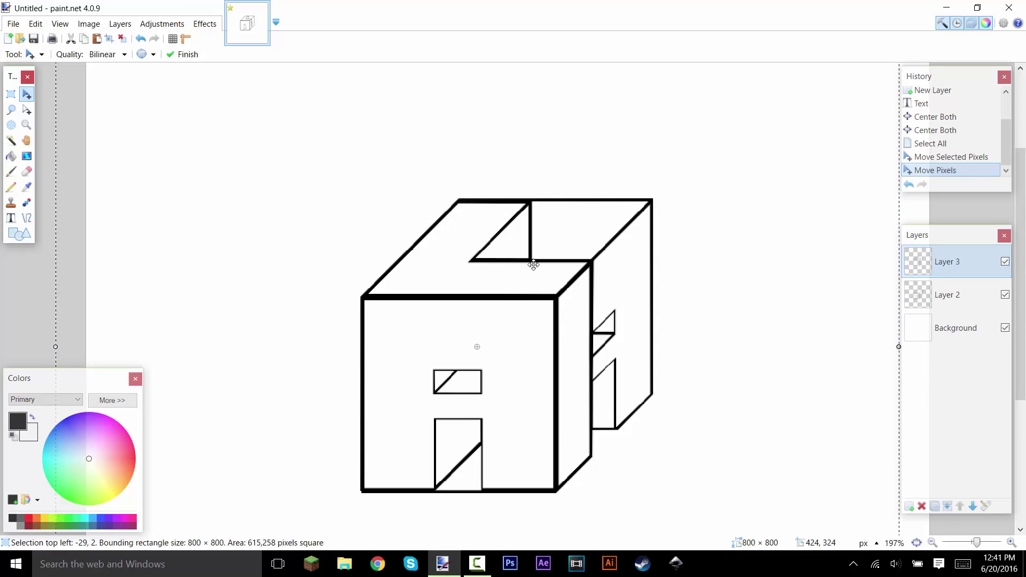
Step: Deselect to commit the move, then zoom in on the cube drawing
scroll(556, 259, up, 2)
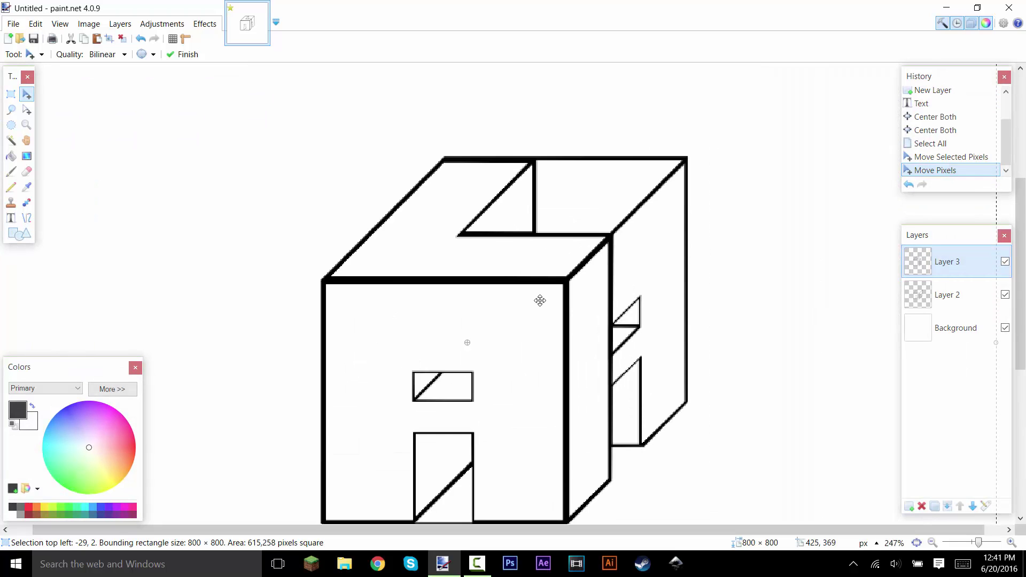
click(26, 171)
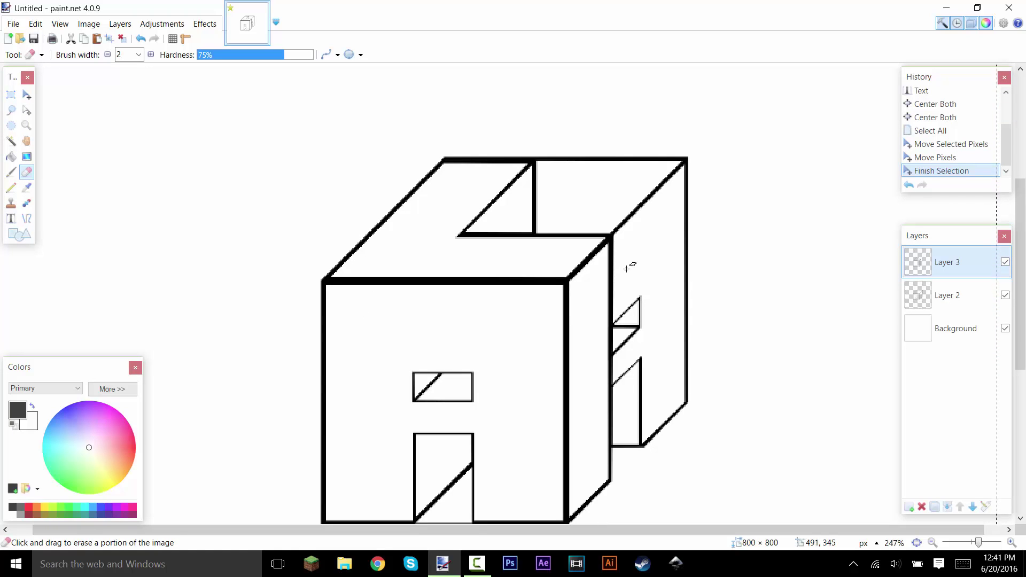
key(ctrl+0)
key(ctrl+d)
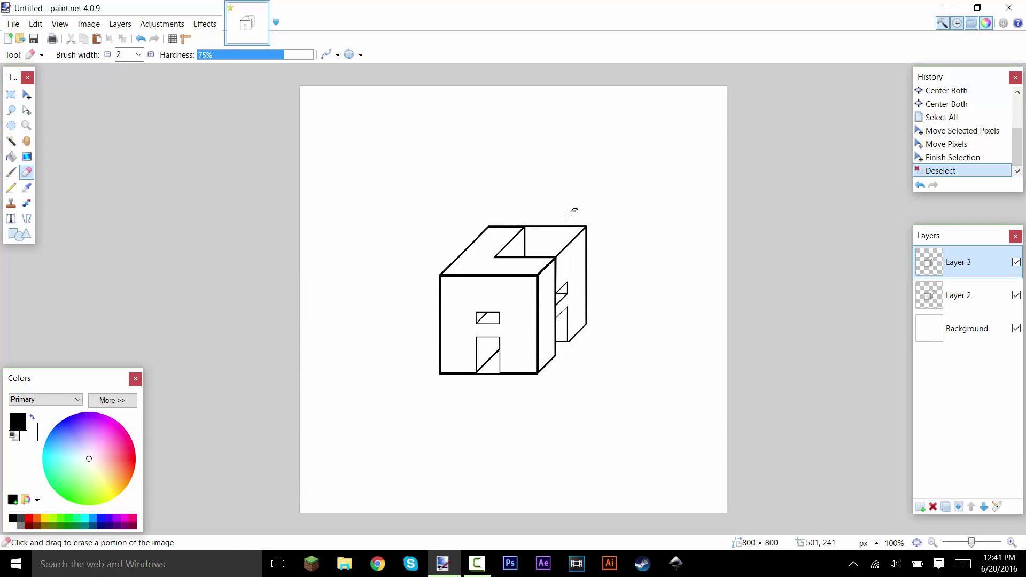
key(ctrl+plus)
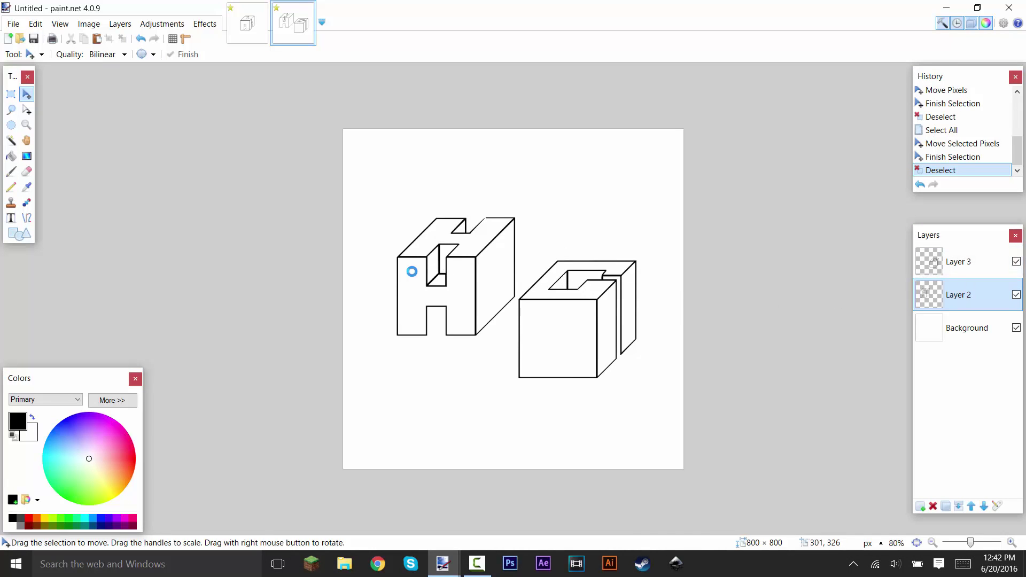
Step: Center Both the H drawing and the Layer 3 cube in the second image
key(ctrl+shift+c)
click(987, 268)
key(ctrl+shift+c)
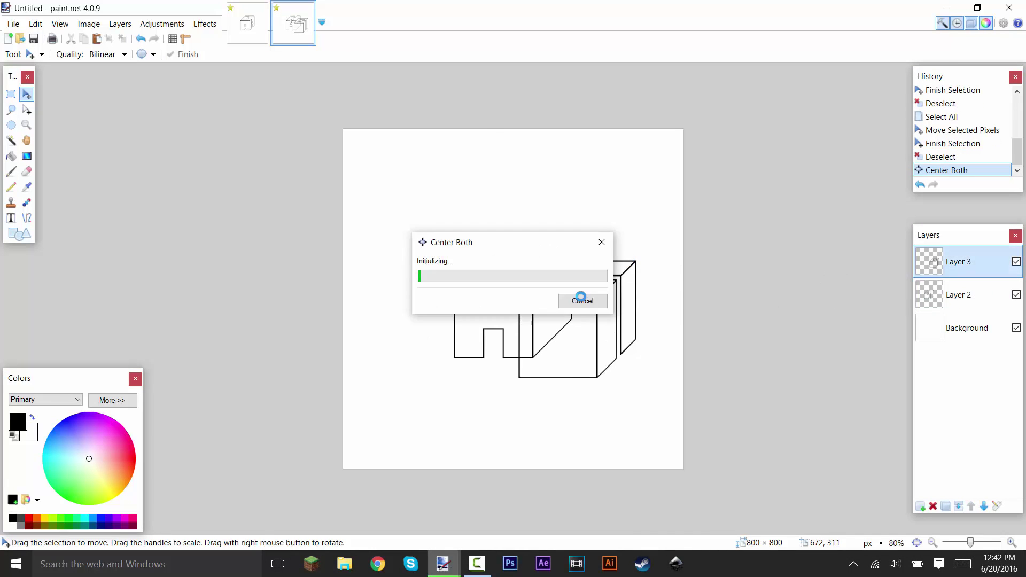
ctrl+scroll(512, 254, up, 5)
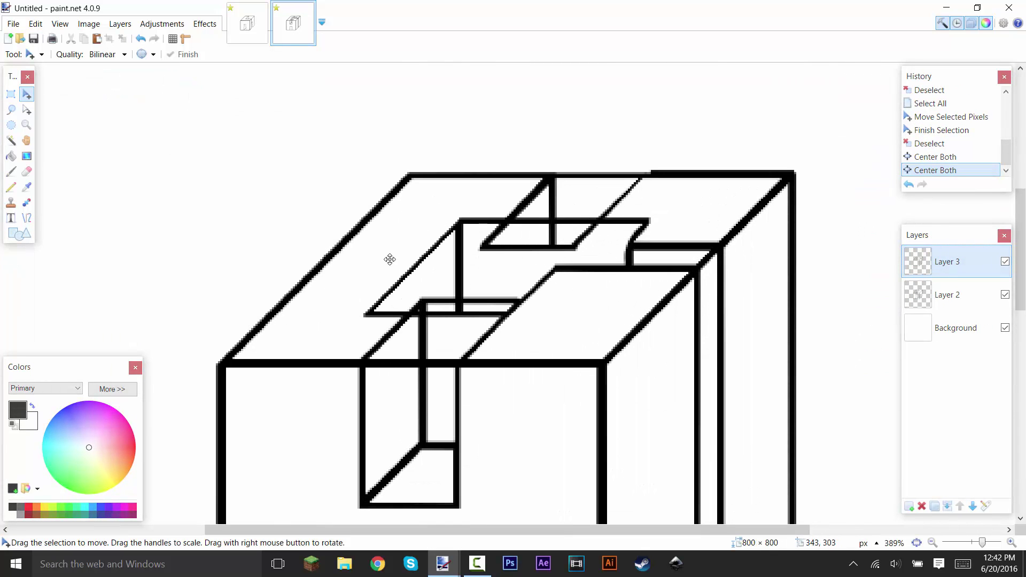
ctrl+scroll(509, 201, down, 1)
ctrl+scroll(436, 231, up, 1)
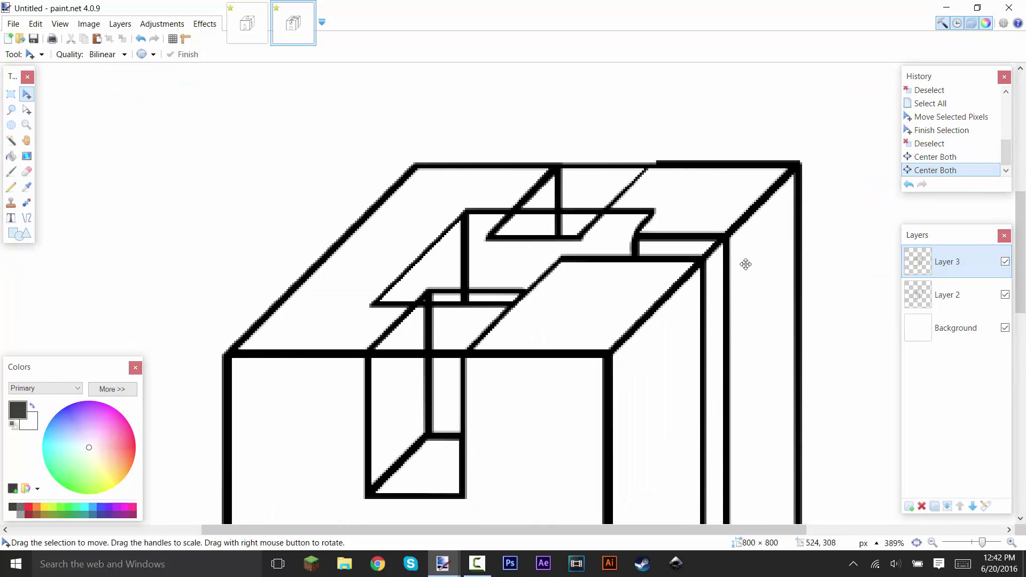
Step: Erase the overlapping inner lines on the Layer 2 cube top
click(927, 295)
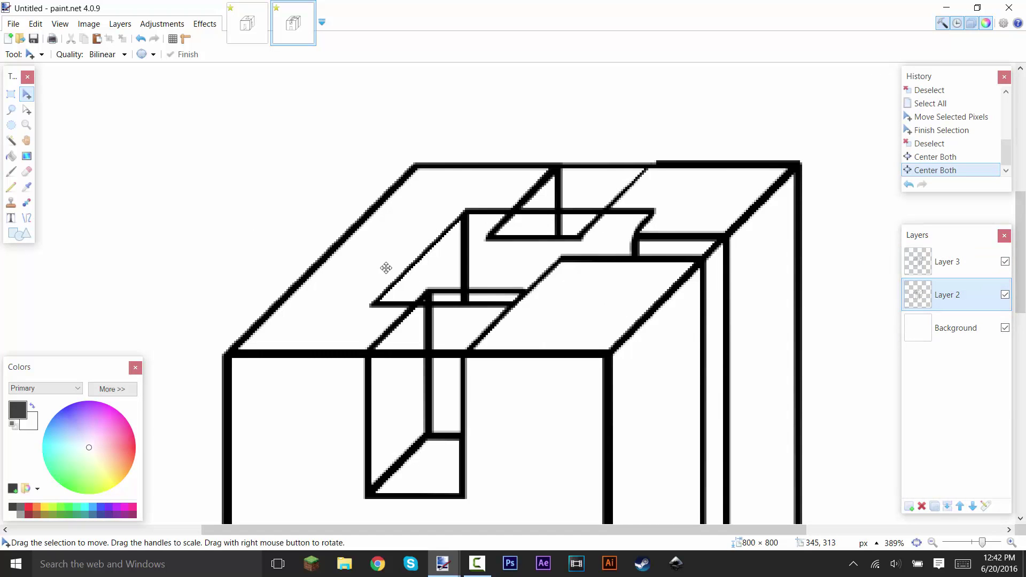
click(26, 171)
drag(420, 299, 440, 294)
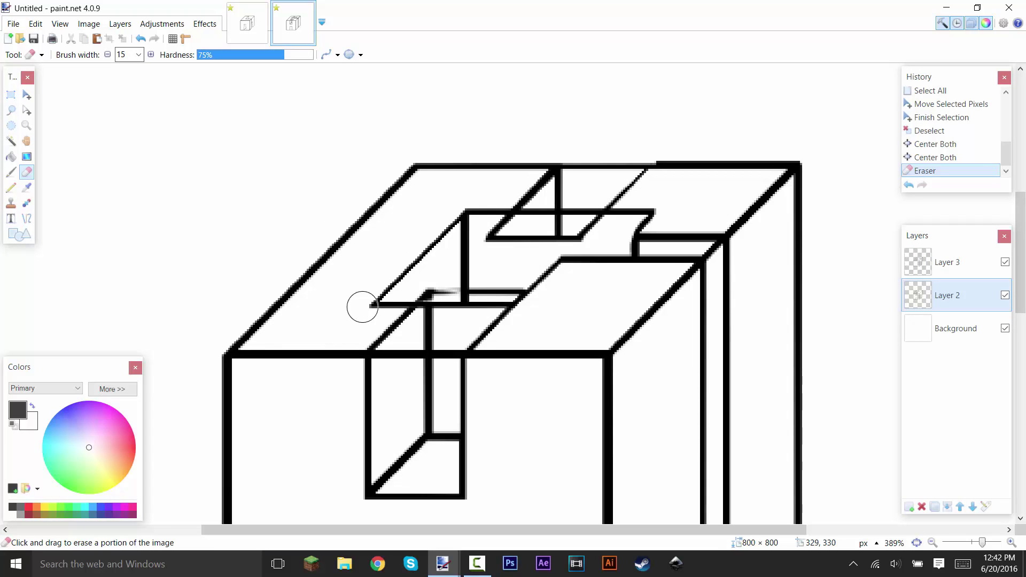
mouse_move(359, 304)
mouse_down()
mouse_move(516, 291)
mouse_move(517, 178)
mouse_move(527, 219)
mouse_move(607, 219)
mouse_move(510, 211)
mouse_move(490, 239)
mouse_move(649, 201)
mouse_move(649, 185)
mouse_move(632, 214)
mouse_move(626, 272)
mouse_move(366, 321)
mouse_move(489, 330)
mouse_move(369, 332)
mouse_move(503, 333)
mouse_move(360, 336)
mouse_move(523, 328)
mouse_up()
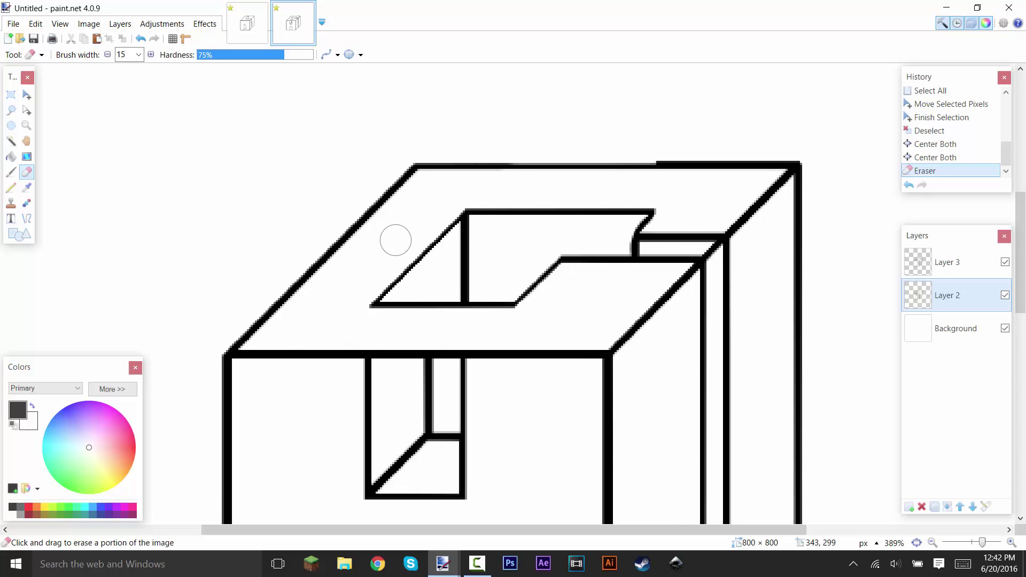
drag(396, 236, 583, 209)
scroll(582, 208, down, 2)
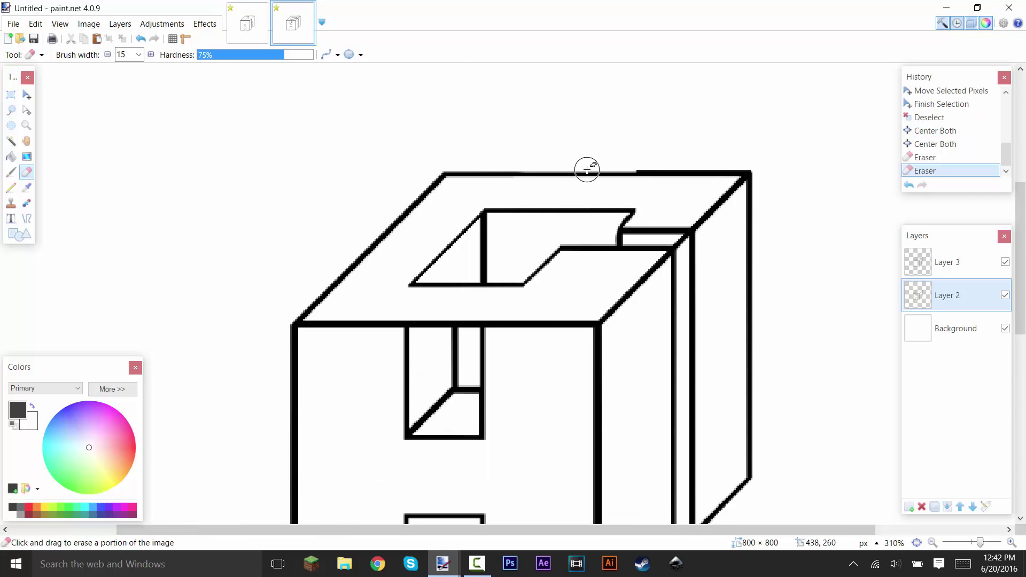
scroll(599, 300, down, 10)
scroll(477, 213, up, 6)
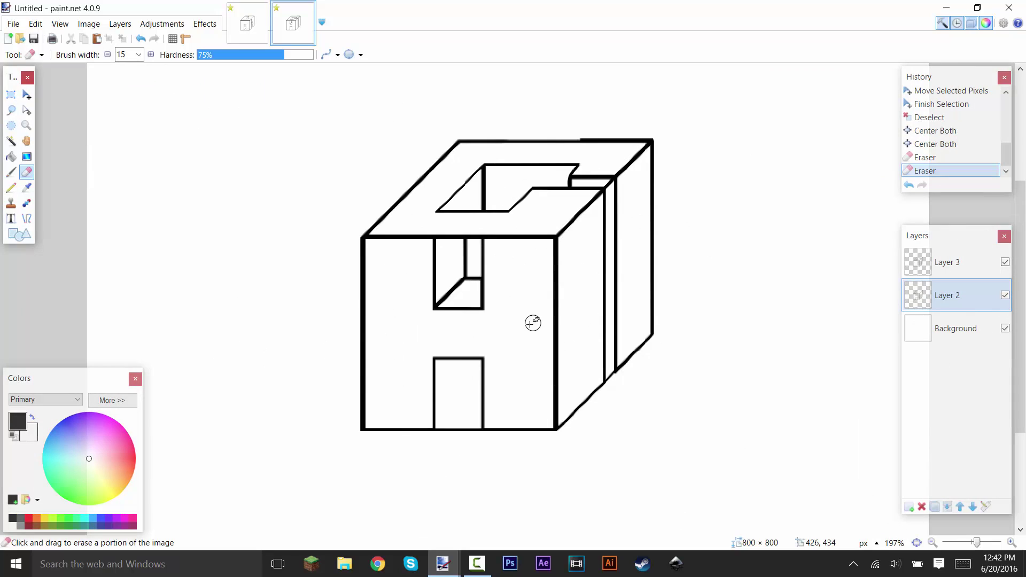
Step: Erase the overlapping line on Layer 3 and return to the first image
click(957, 263)
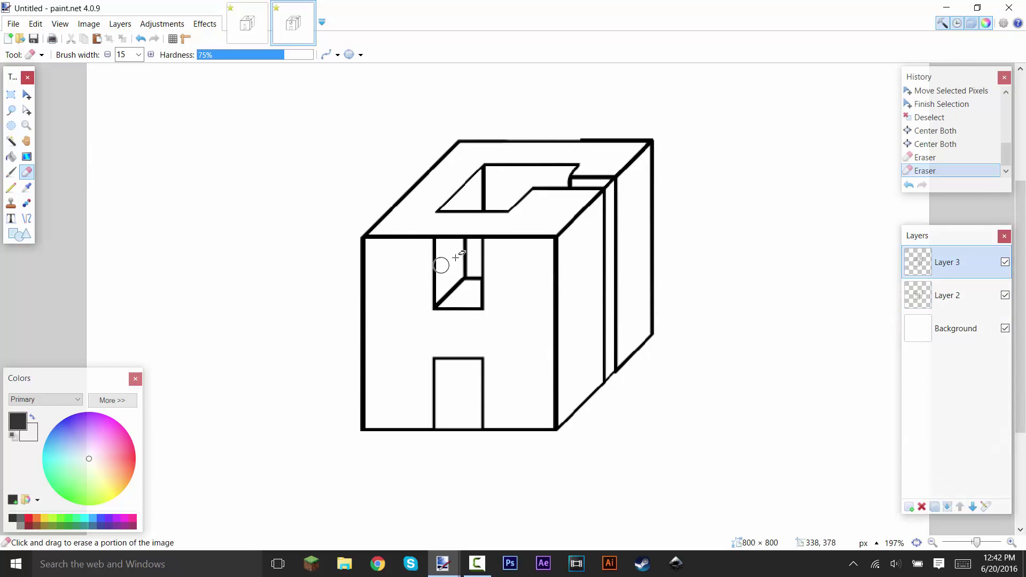
drag(442, 389, 433, 289)
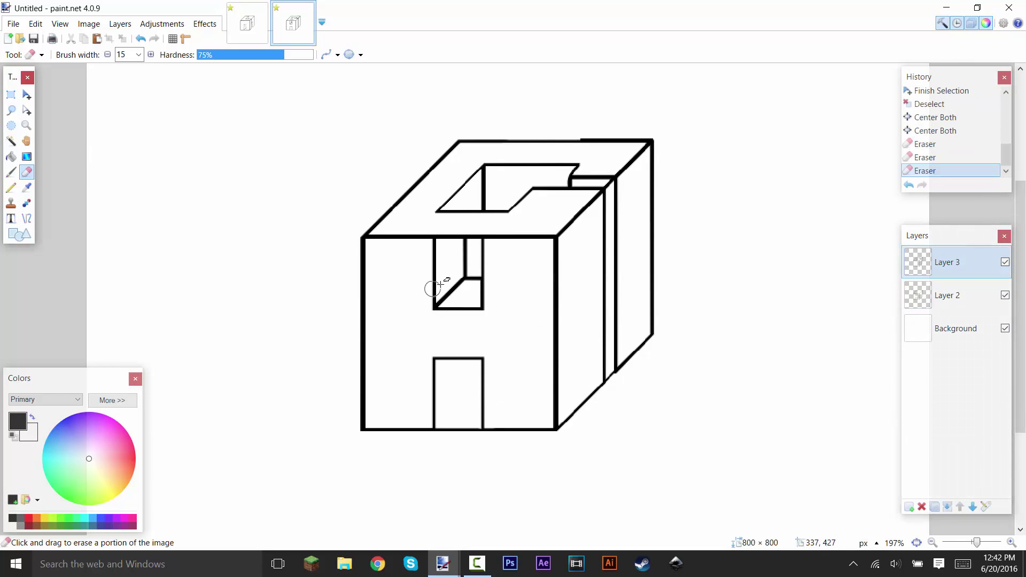
scroll(642, 323, down, 4)
scroll(630, 339, up, 6)
scroll(625, 339, down, 3)
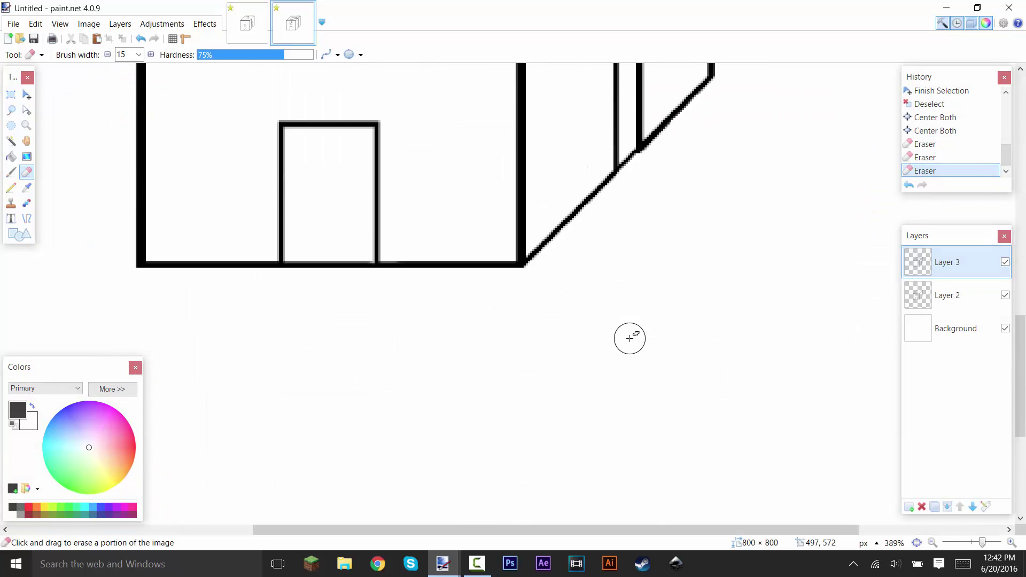
scroll(647, 314, up, 8)
scroll(646, 314, down, 5)
click(248, 35)
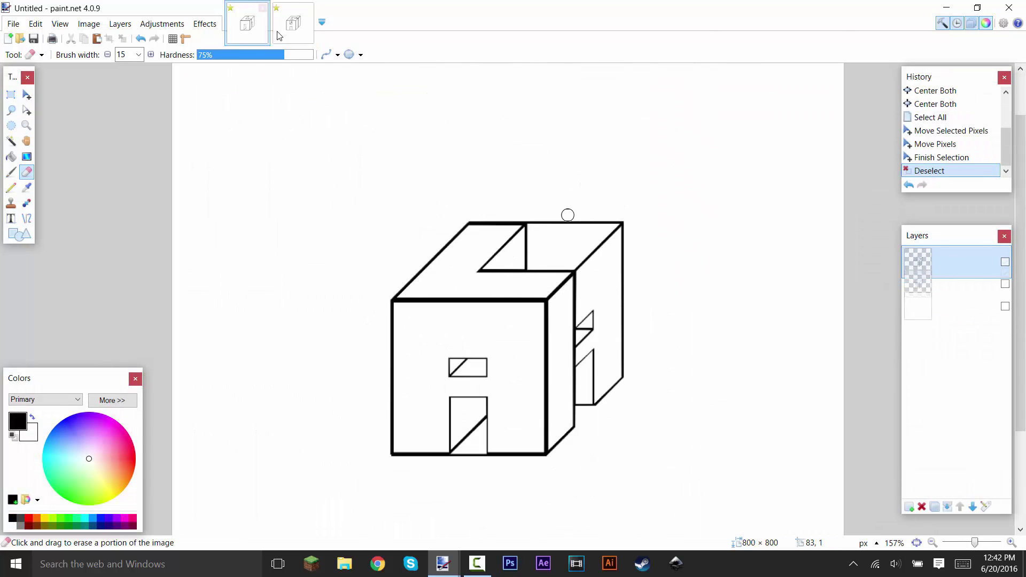
Step: Close the second image without saving its changes
click(308, 8)
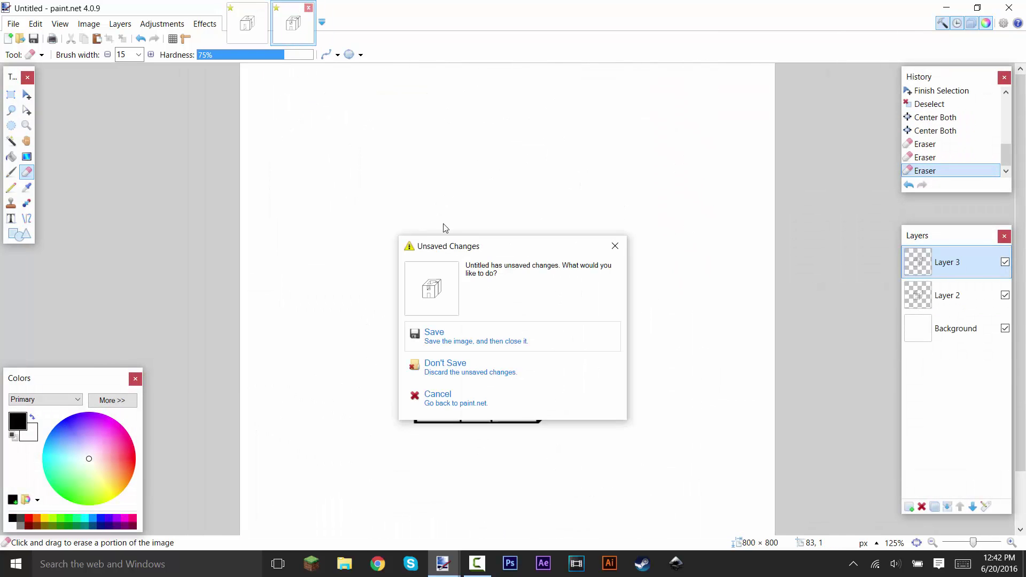
click(467, 371)
scroll(658, 319, down, 3)
scroll(658, 318, up, 4)
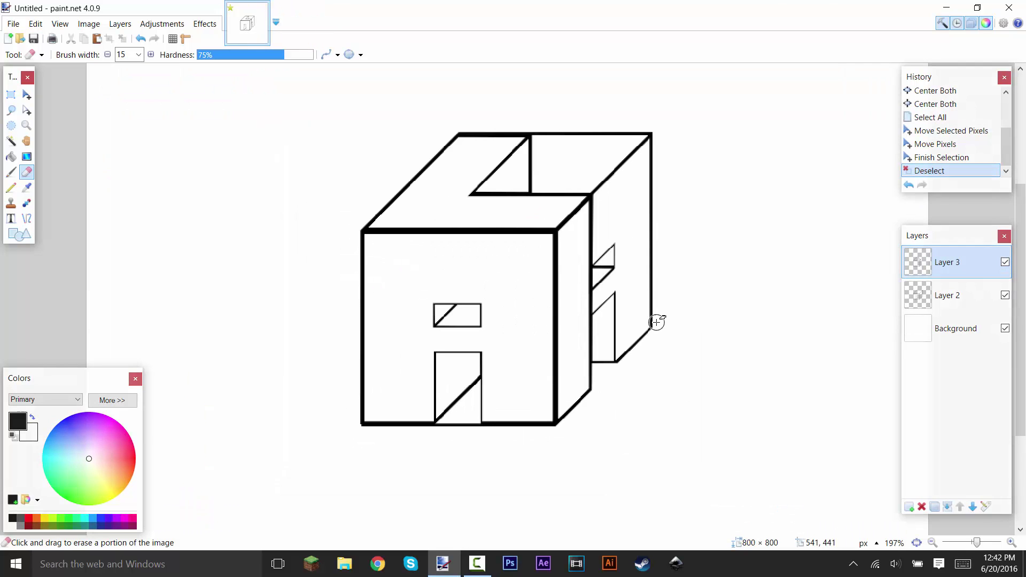
scroll(657, 322, up, 1)
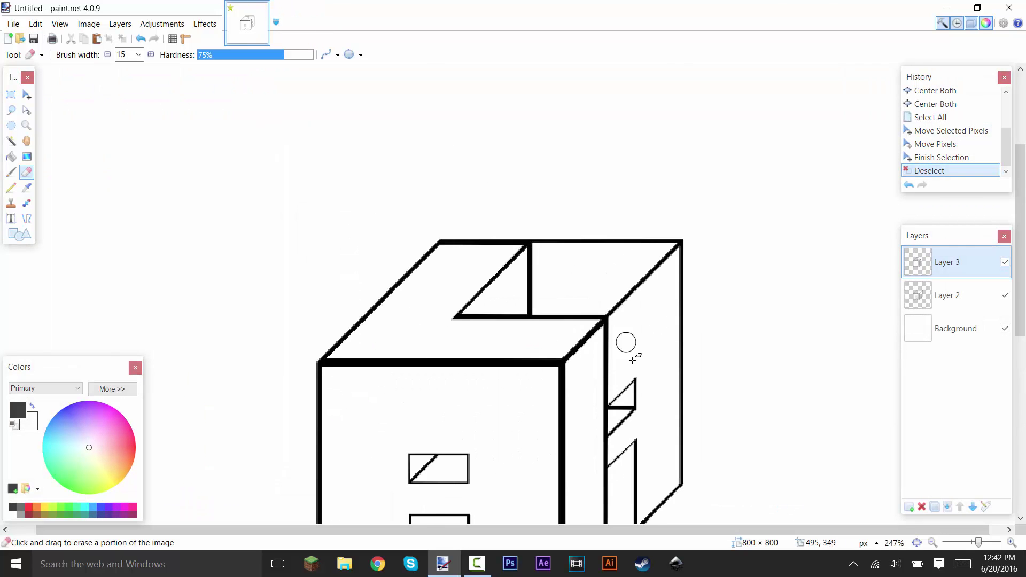
scroll(625, 346, down, 3)
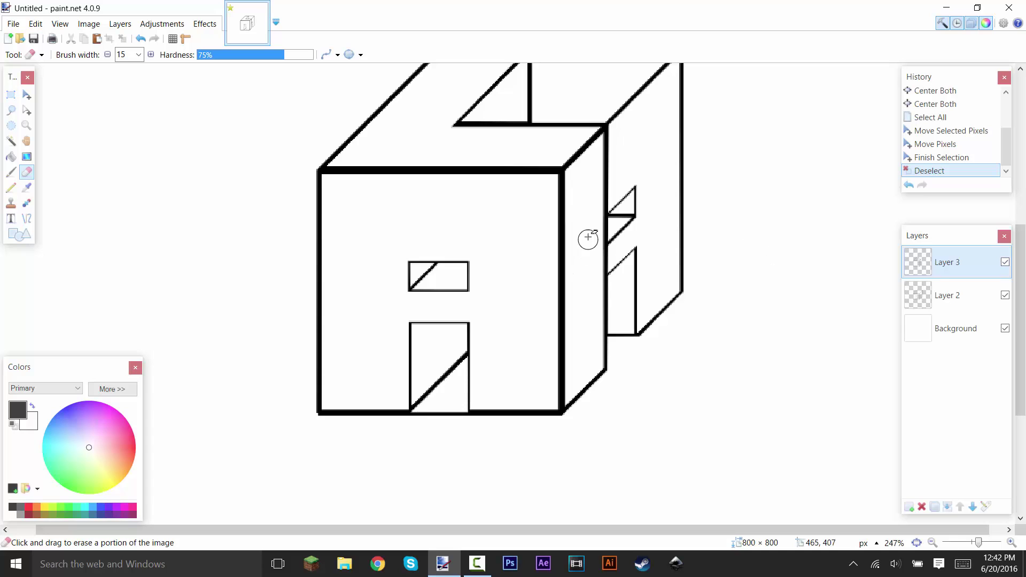
scroll(644, 225, up, 2)
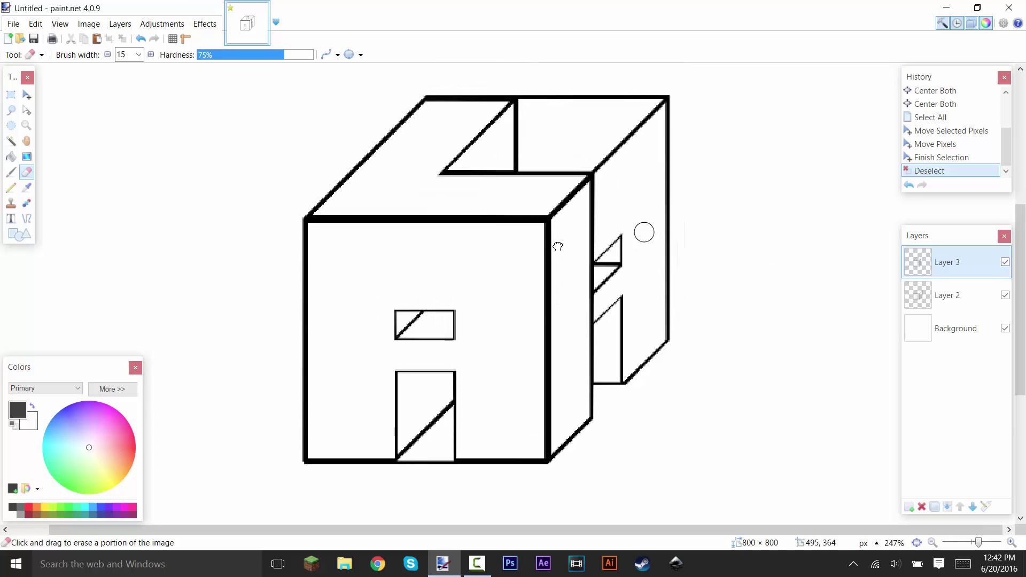
scroll(644, 207, down, 2)
scroll(648, 185, up, 3)
Step: Zoom back out to the whole cube and select the Line/Curve tool
scroll(588, 214, right, 2)
scroll(465, 264, down, 3)
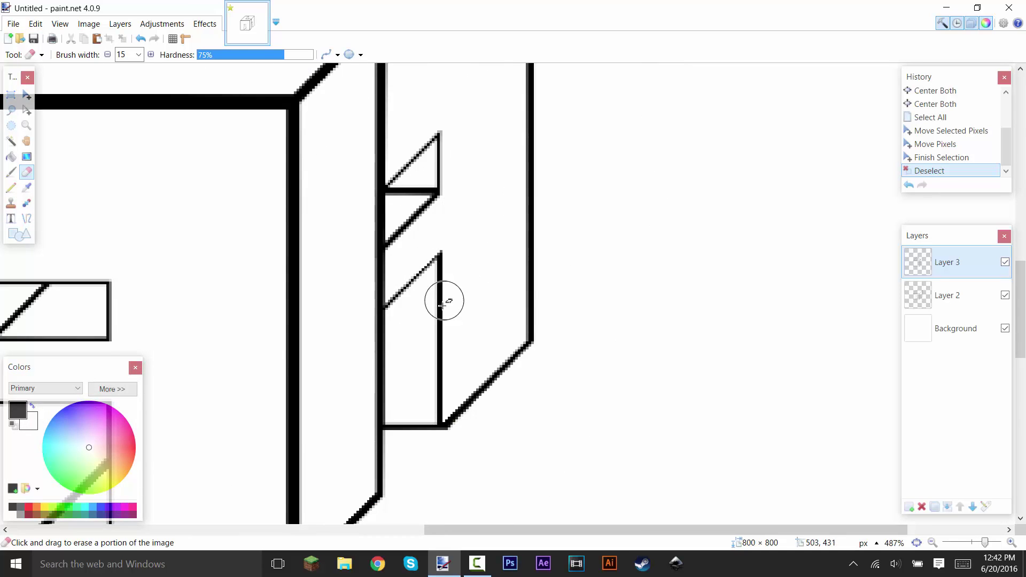
scroll(444, 321, up, 3)
scroll(339, 213, down, 3)
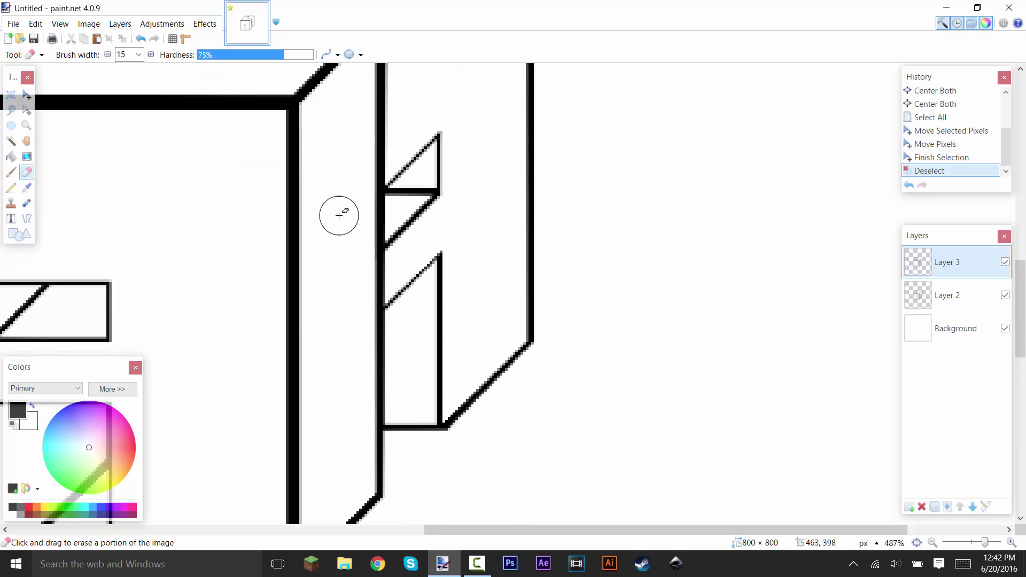
scroll(338, 213, up, 4)
scroll(344, 229, down, 4)
scroll(432, 268, down, 3)
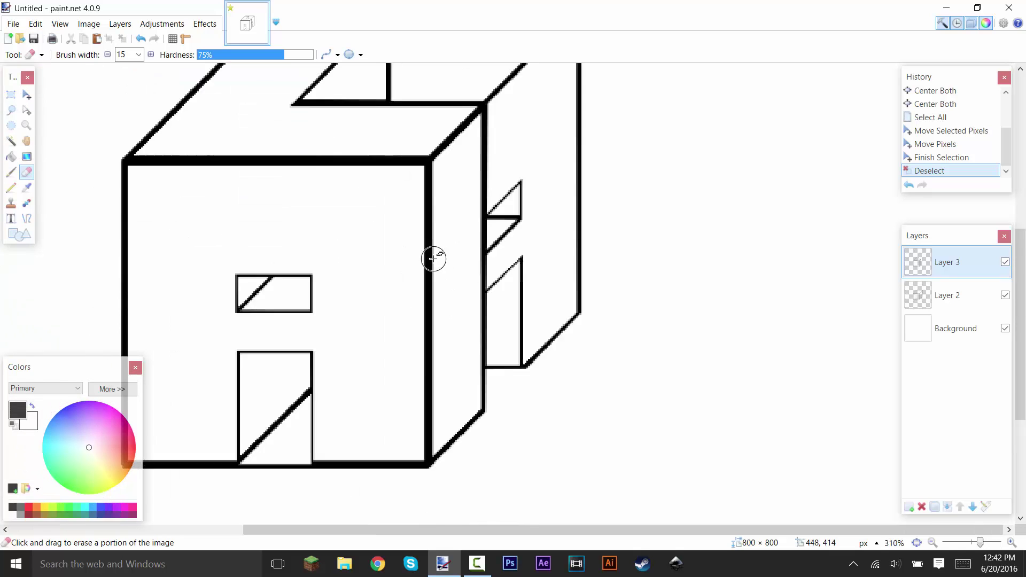
scroll(609, 206, up, 2)
scroll(562, 241, up, 2)
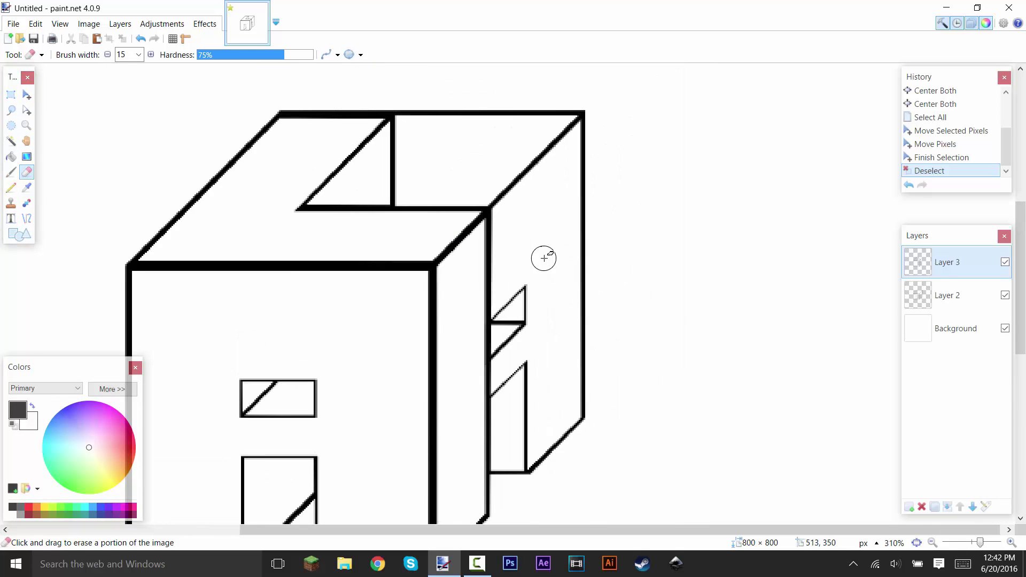
scroll(550, 251, up, 1)
scroll(563, 241, up, 3)
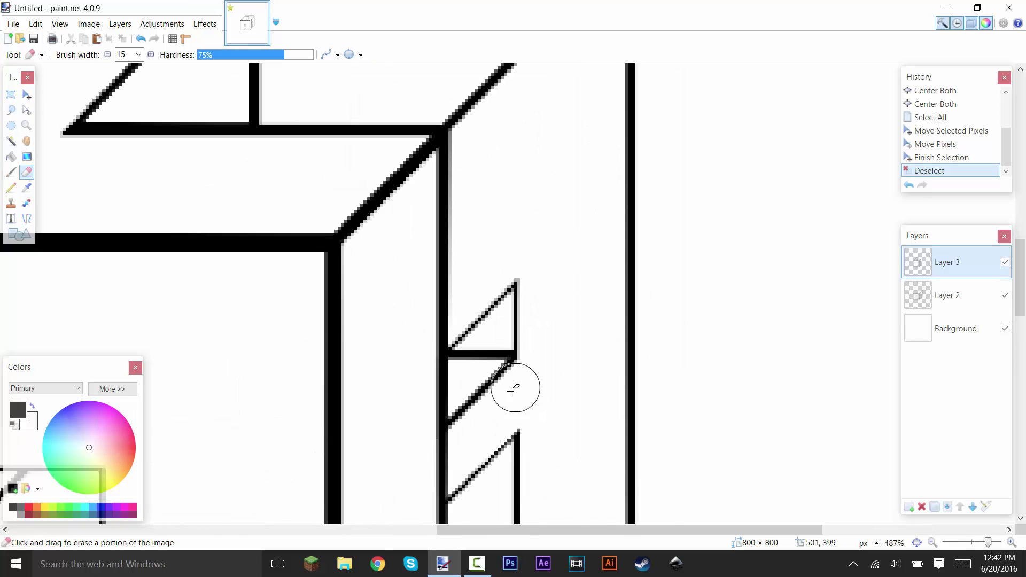
scroll(369, 326, up, 1)
scroll(378, 306, down, 6)
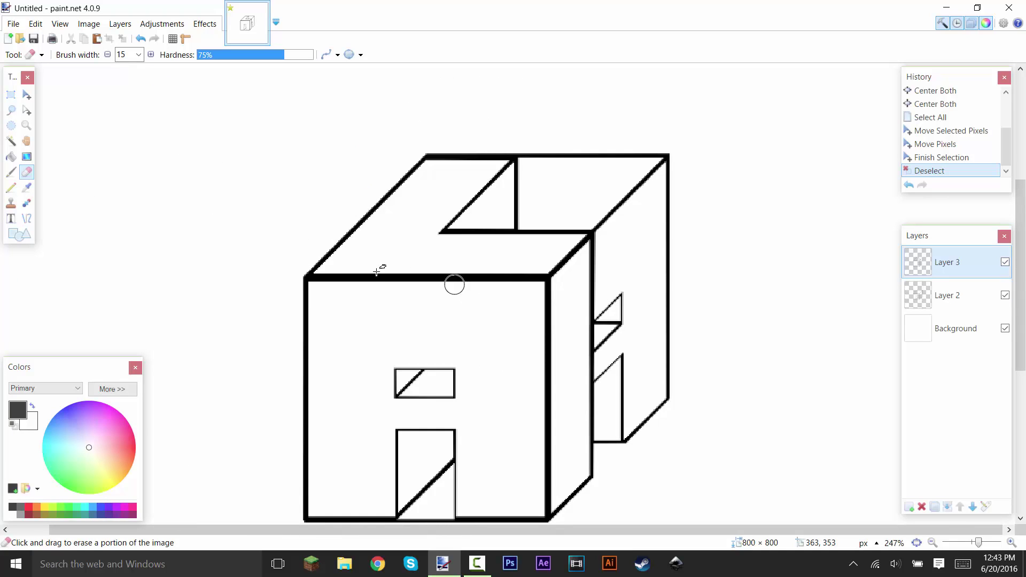
click(26, 219)
Step: On a new layer, draw a white line across the cube's front-right vertical edge
click(32, 406)
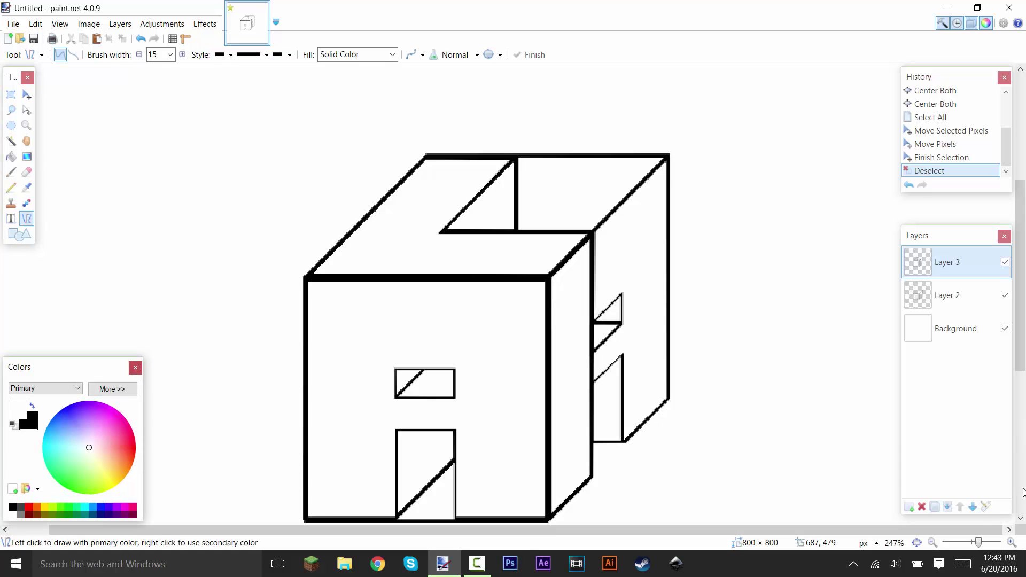
click(908, 507)
scroll(658, 284, up, 2)
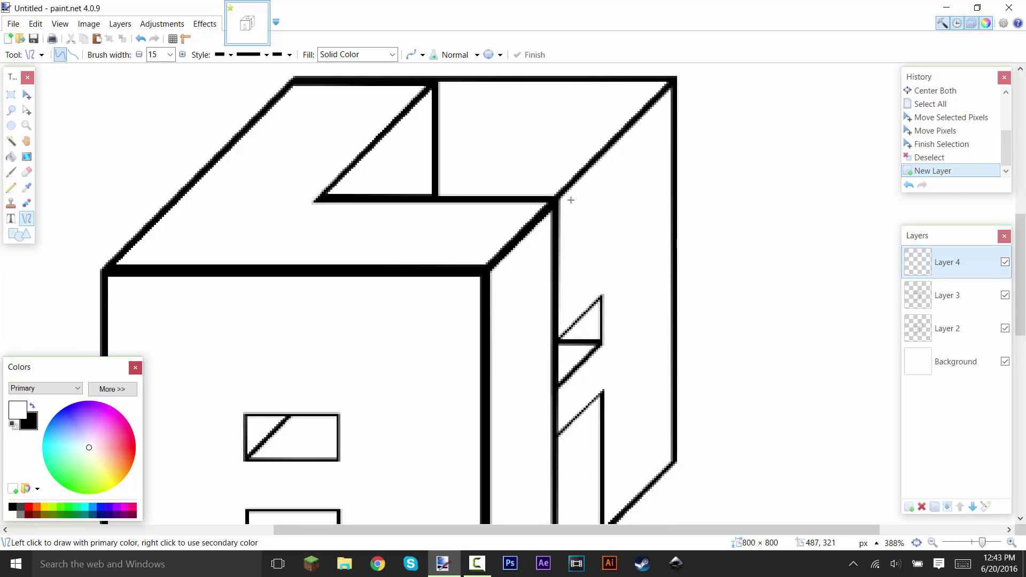
drag(570, 200, 509, 262)
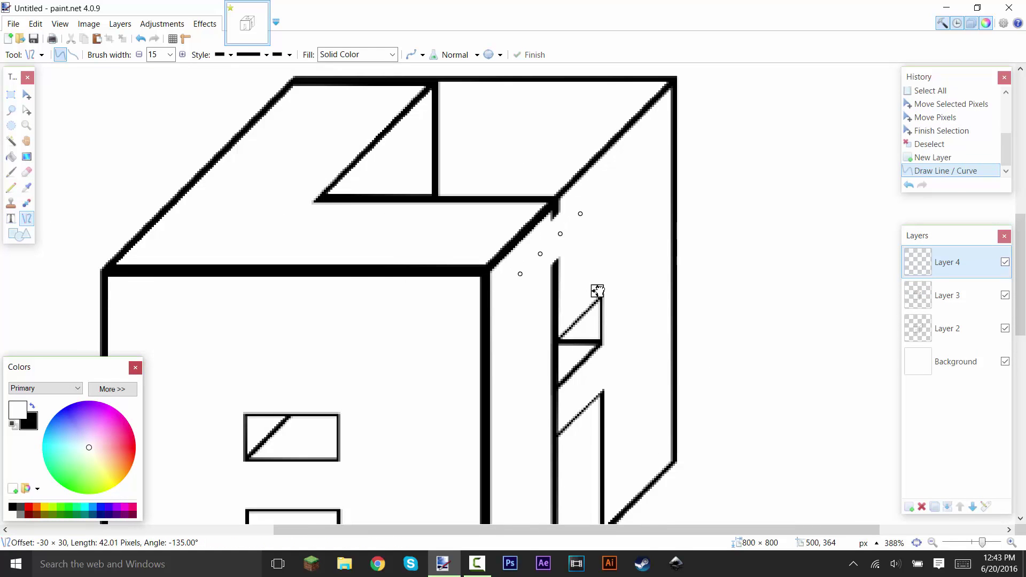
drag(597, 291, 606, 273)
key(Return)
Step: Draw two more white lines lower down over the vertical edge
mouse_move(564, 309)
mouse_down()
mouse_move(528, 344)
mouse_move(581, 360)
mouse_move(520, 433)
mouse_up()
key(Return)
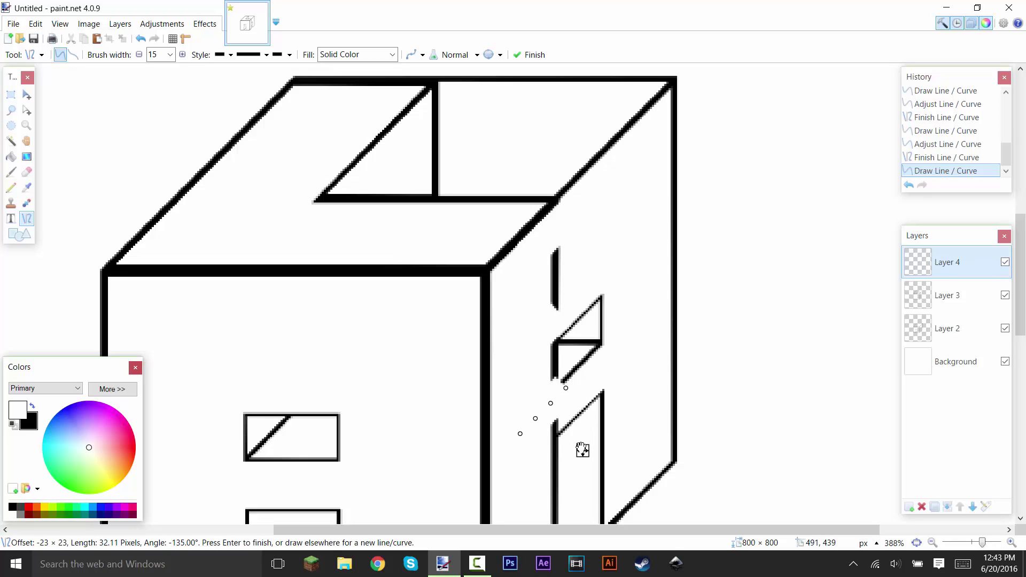
drag(583, 450, 602, 446)
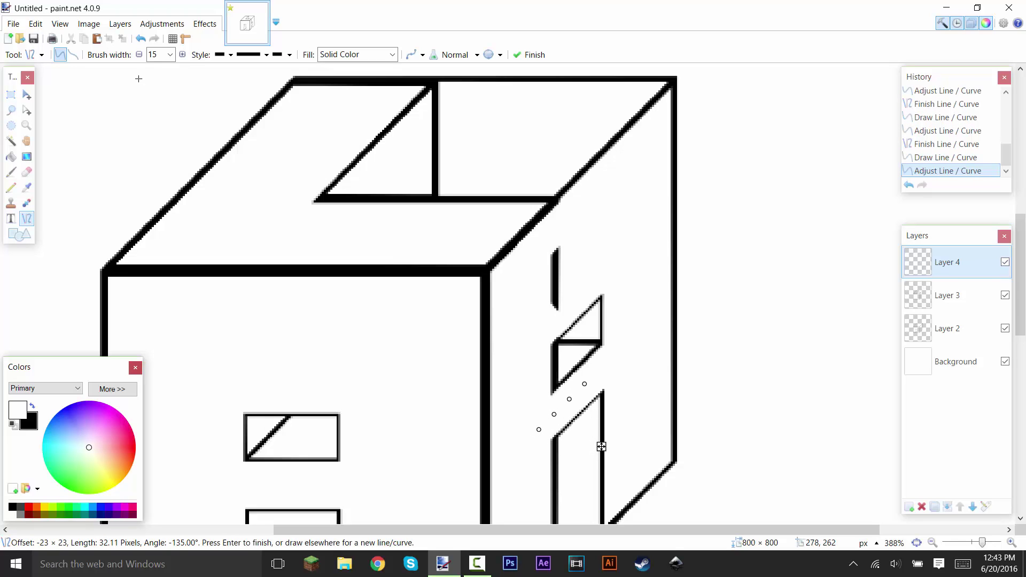
scroll(162, 62, up, 3)
scroll(515, 362, down, 1)
scroll(516, 362, up, 3)
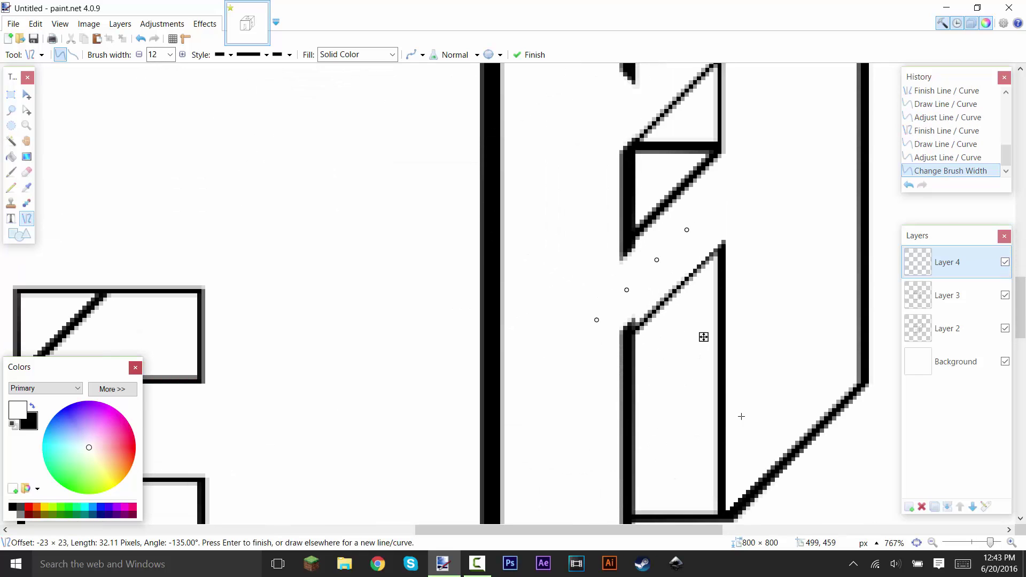
mouse_move(703, 334)
mouse_down()
mouse_move(703, 323)
mouse_move(704, 332)
mouse_up()
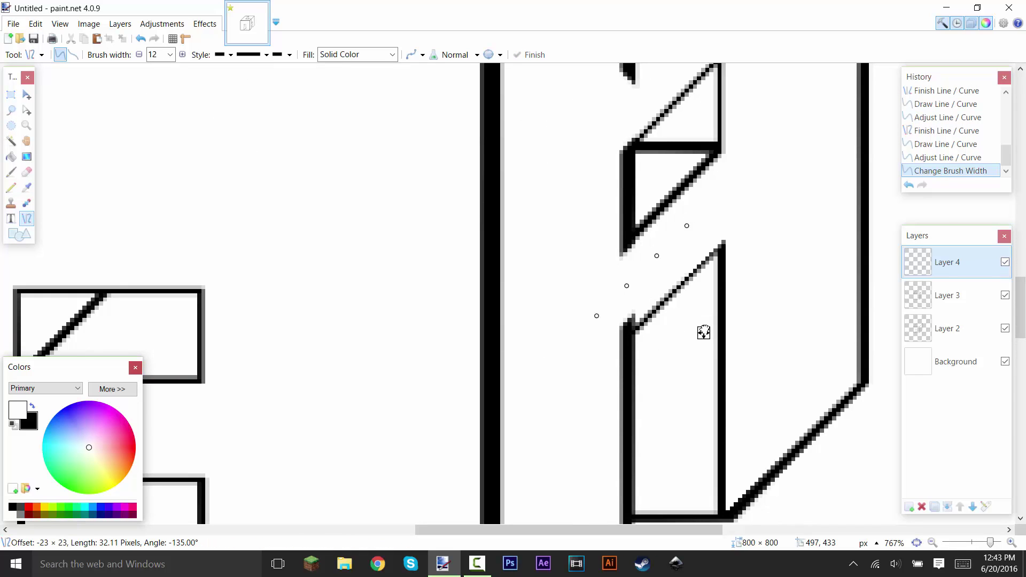
key(Return)
Step: Add another white line down-left and erase the top of the leftover edge segment
drag(641, 288, 573, 358)
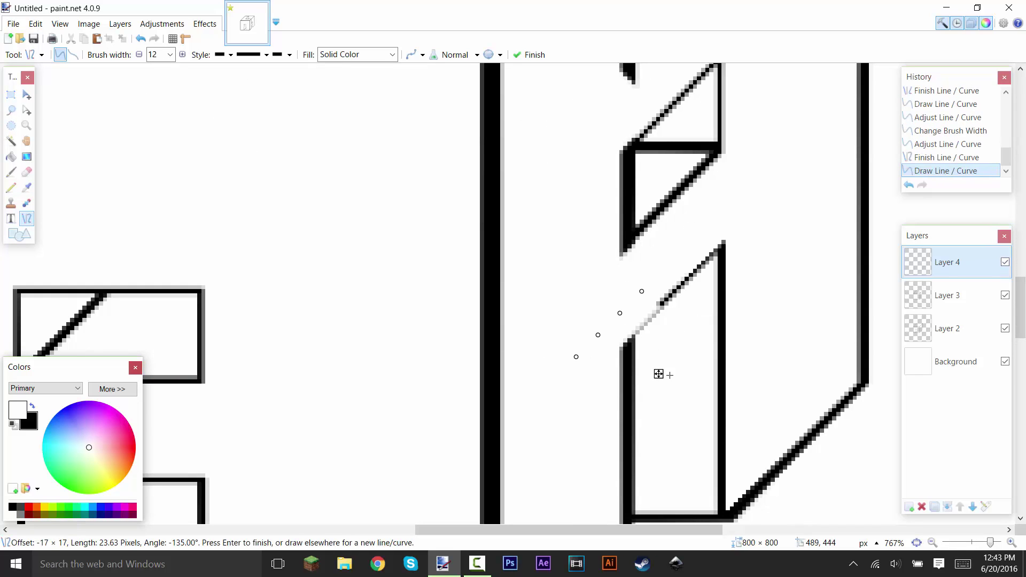
drag(657, 371, 650, 370)
key(Return)
scroll(642, 304, up, 3)
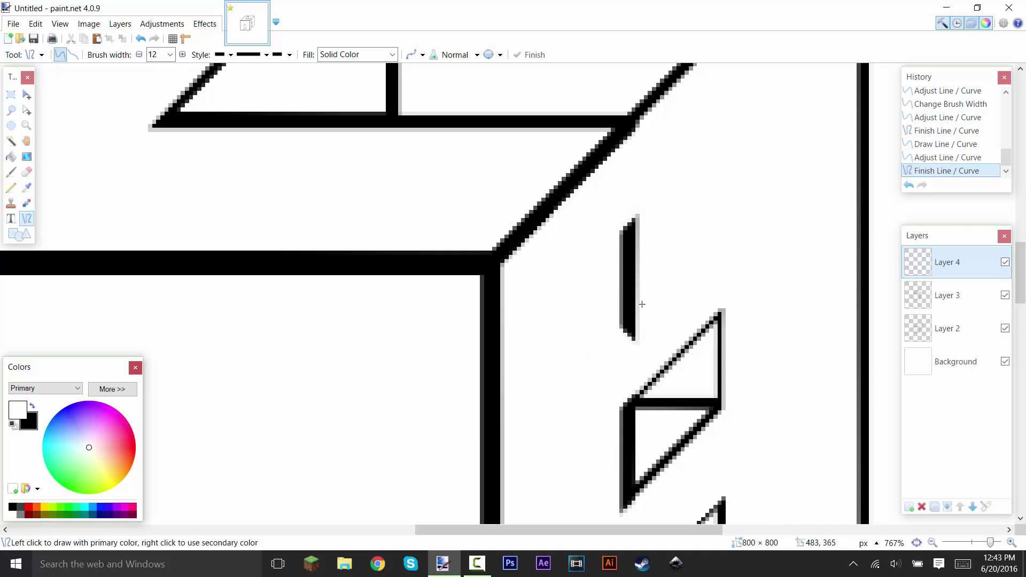
click(26, 172)
drag(630, 199, 620, 343)
click(944, 295)
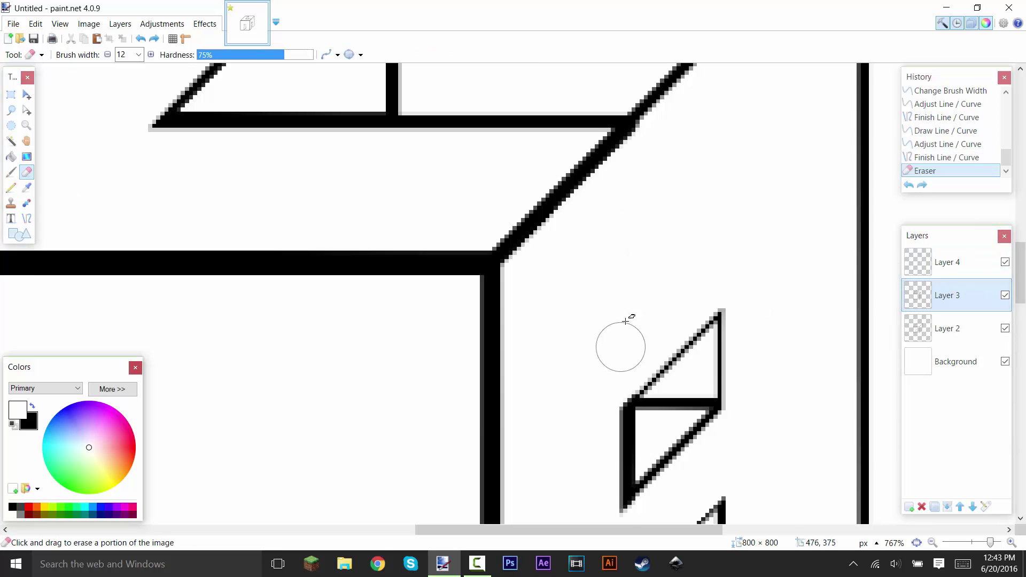
Step: Draw a thin black diagonal across the side face, positioned against the cube's right edge
scroll(659, 369, down, 2)
scroll(596, 321, down, 8)
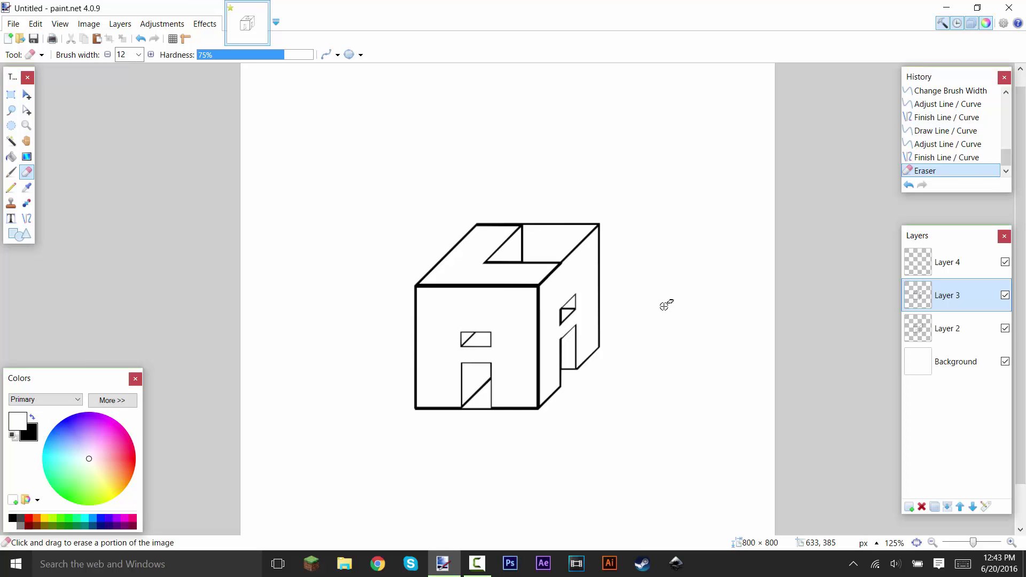
scroll(657, 337, up, 5)
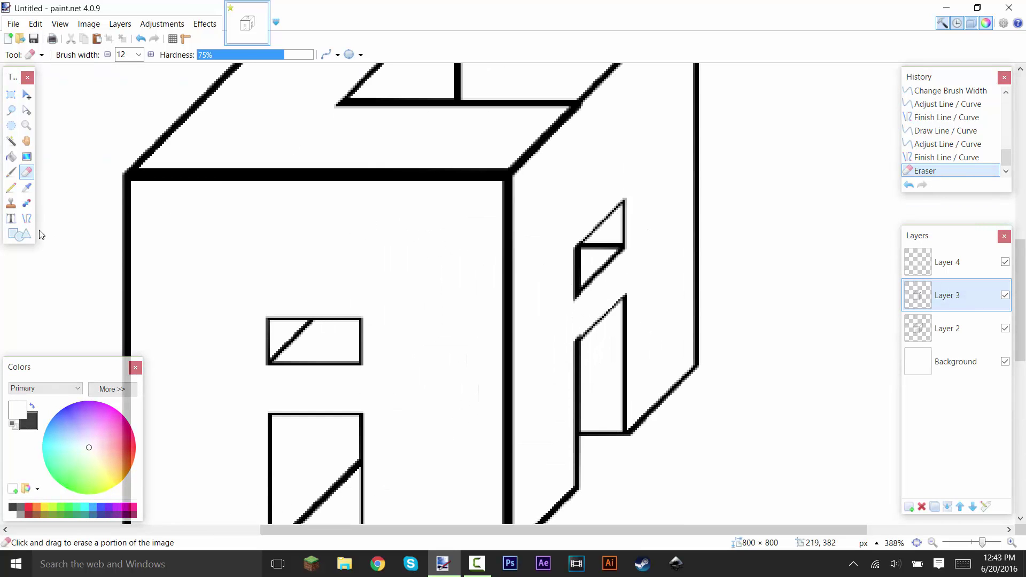
click(26, 219)
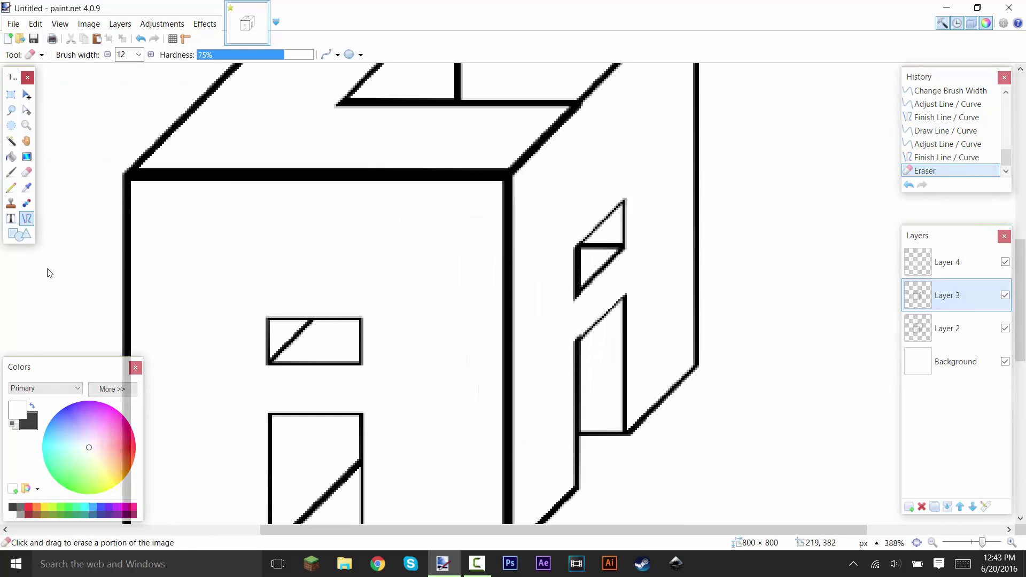
click(33, 406)
mouse_move(582, 340)
mouse_down()
mouse_move(671, 291)
mouse_move(700, 250)
mouse_move(679, 236)
mouse_up()
scroll(166, 57, up, 9)
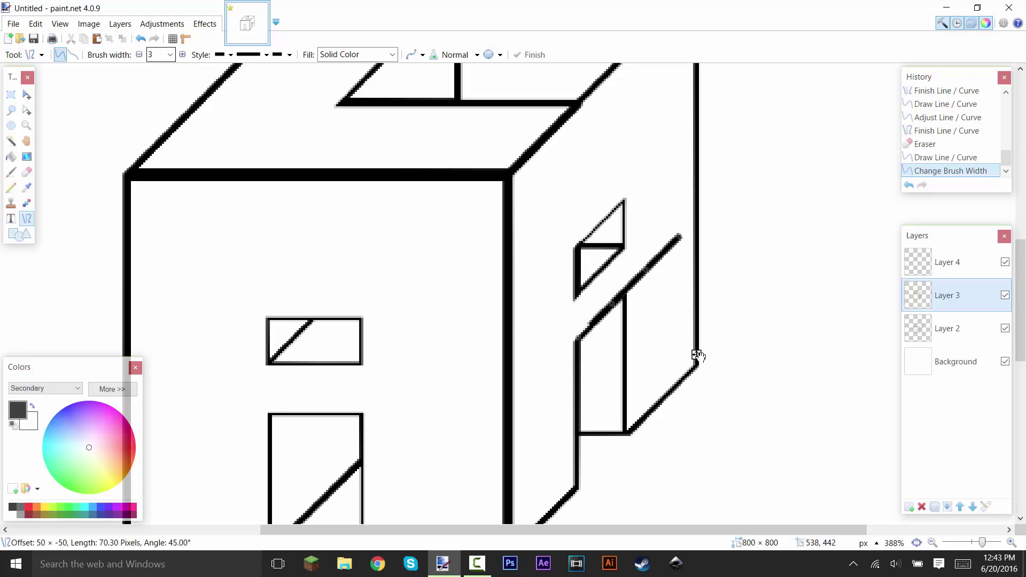
drag(697, 355, 714, 343)
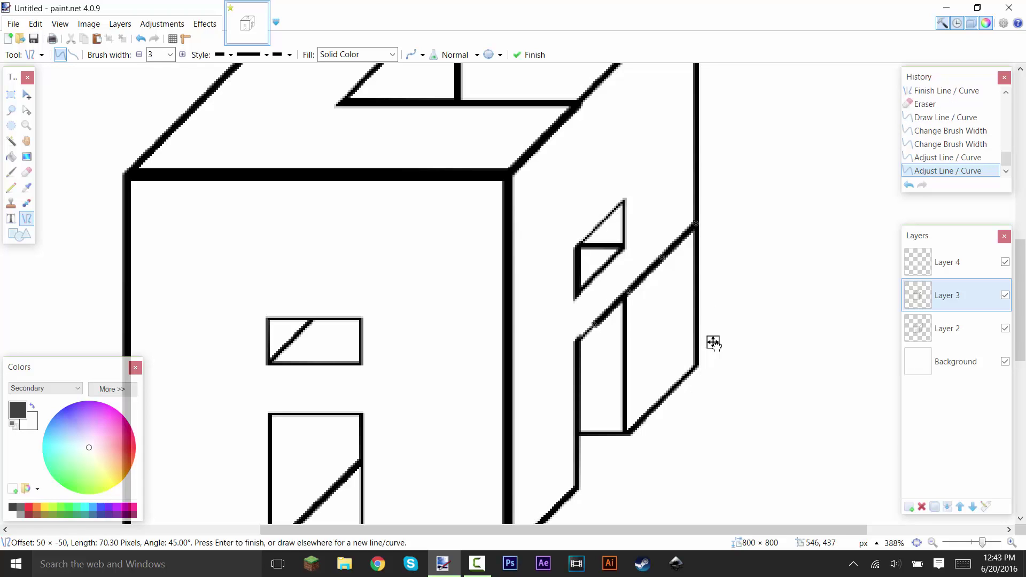
key(Return)
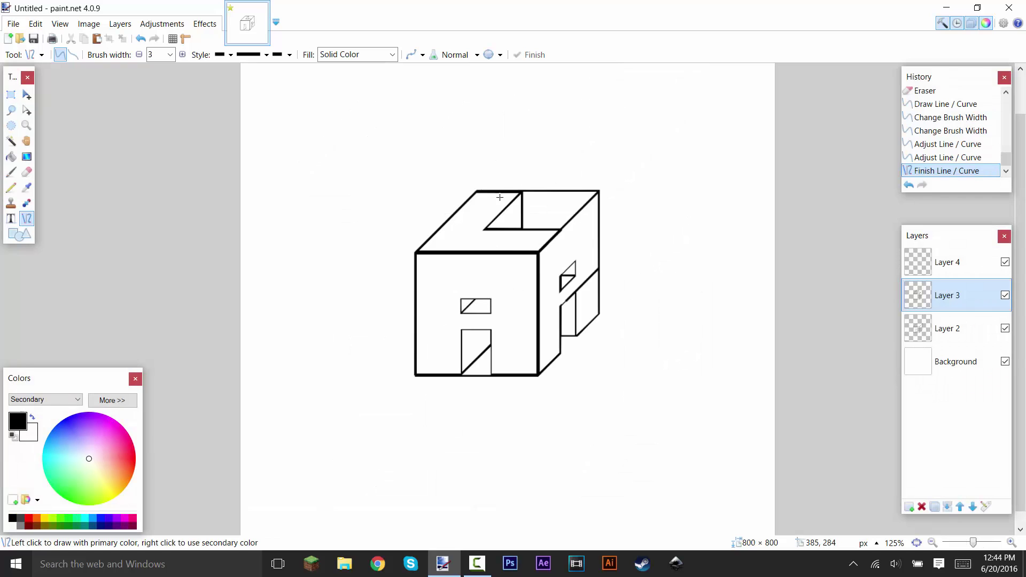
scroll(588, 271, up, 5)
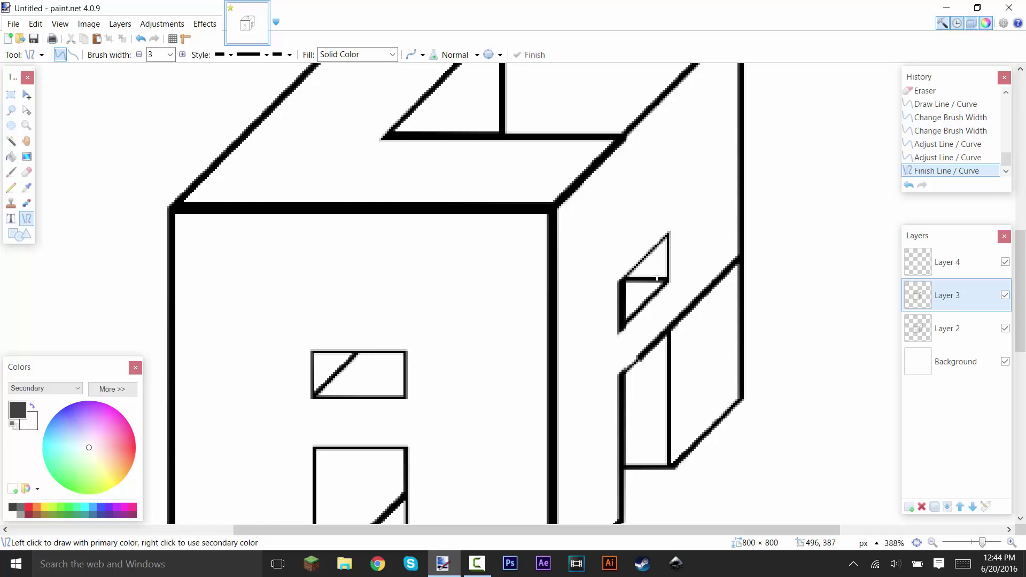
scroll(657, 276, down, 3)
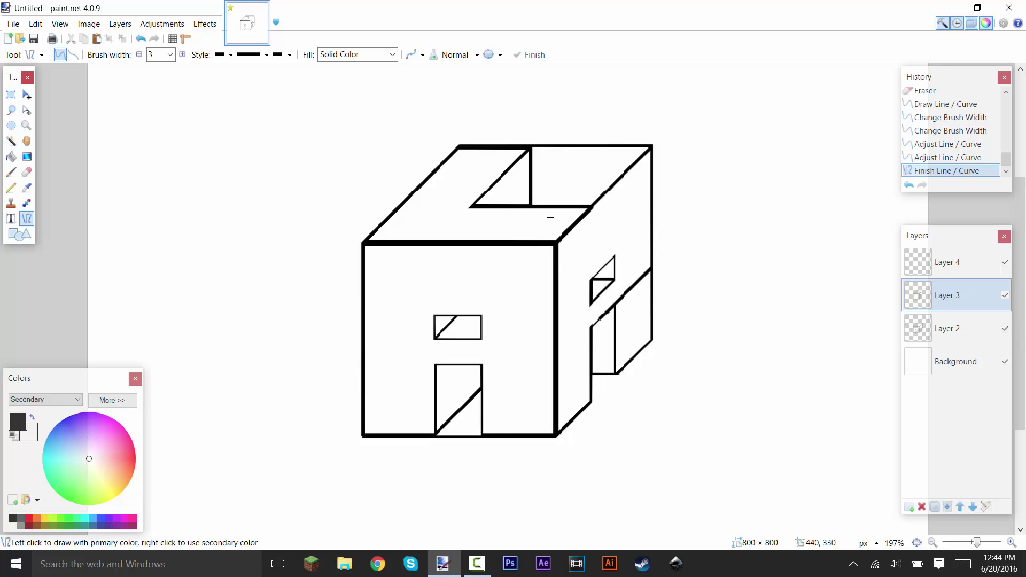
Step: Undo the recent line edits back to Layer 4's creation
key(ctrl+z)
key(ctrl+z)
key(ctrl+z)
key(ctrl+z)
key(ctrl+z)
key(ctrl+z)
key(ctrl+z)
key(ctrl+z)
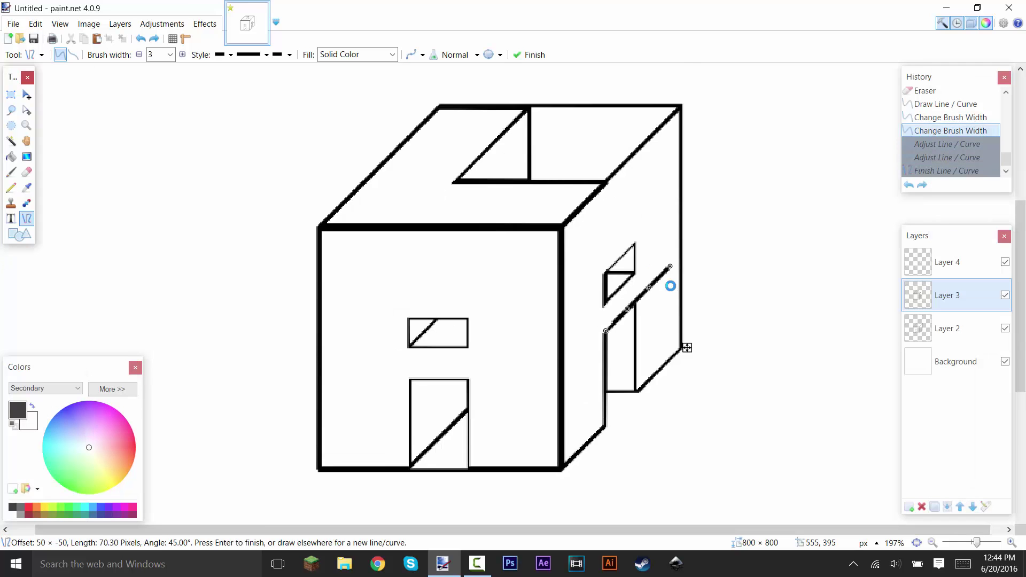
scroll(672, 287, up, 3)
key(ctrl+z)
key(ctrl+z)
key(ctrl+z)
key(ctrl+z)
key(ctrl+z)
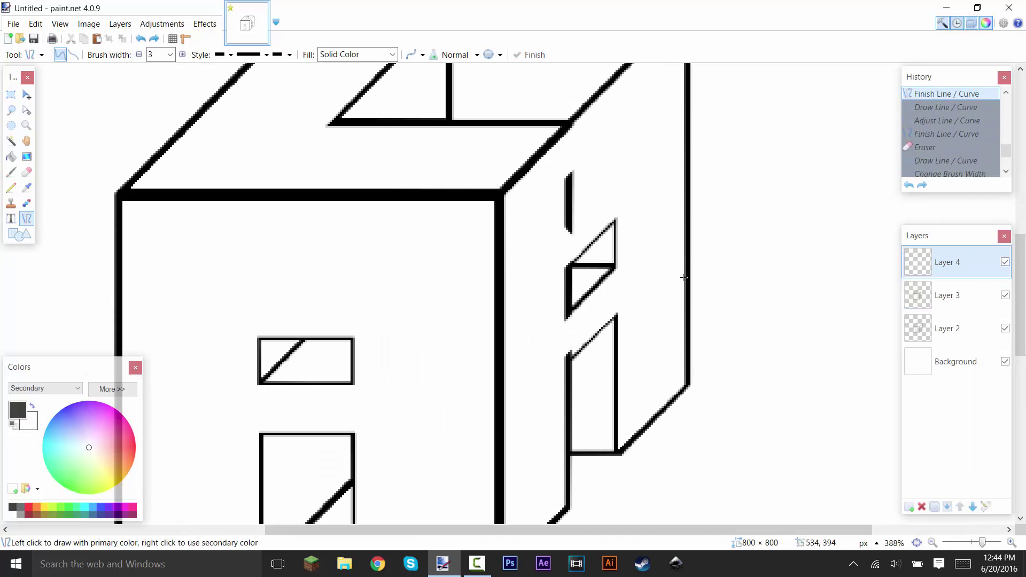
key(ctrl+z)
key(ctrl+z)
key(ctrl+z)
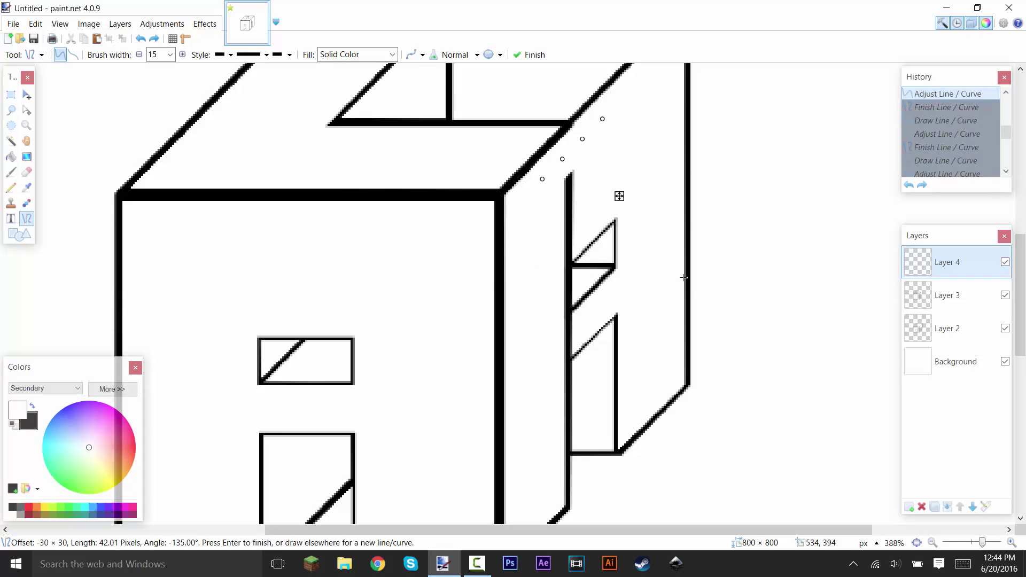
scroll(665, 252, down, 1)
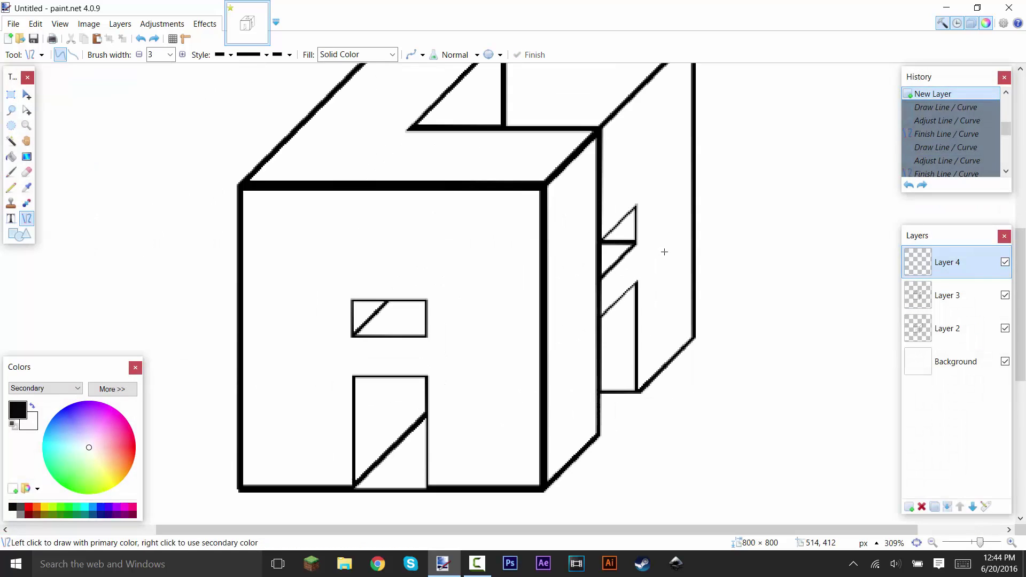
scroll(705, 267, up, 3)
scroll(655, 304, down, 1)
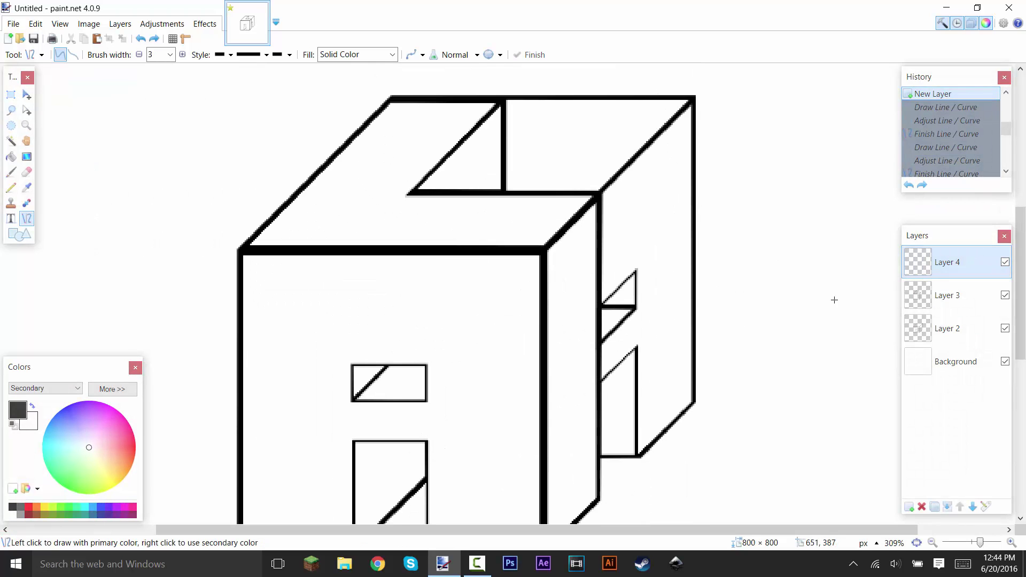
Step: Compare with Layer 4 hidden, then draw a vertical line down the cube's side face
click(1005, 262)
click(1006, 262)
scroll(663, 271, up, 1)
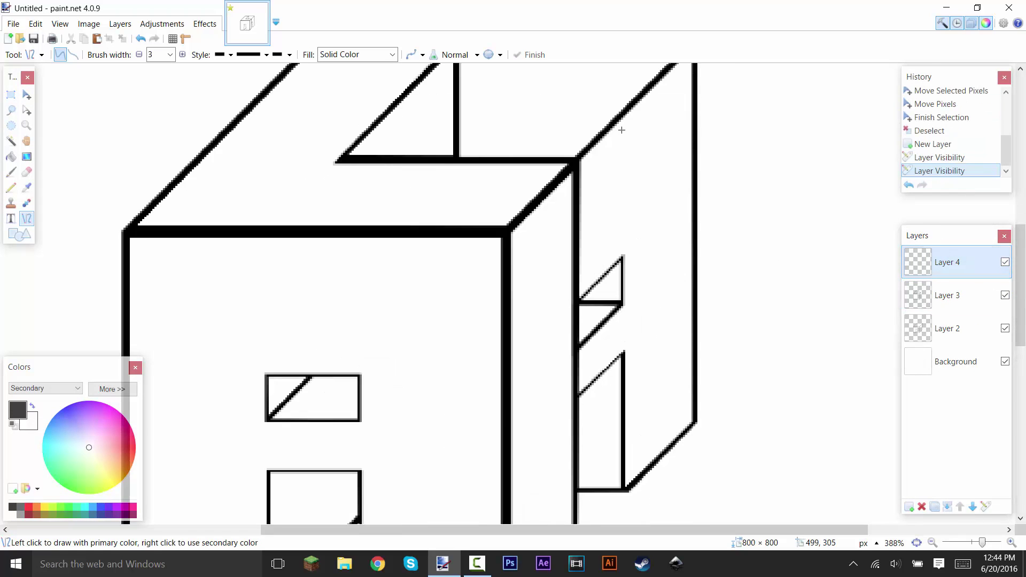
drag(622, 113, 649, 489)
scroll(638, 473, down, 1)
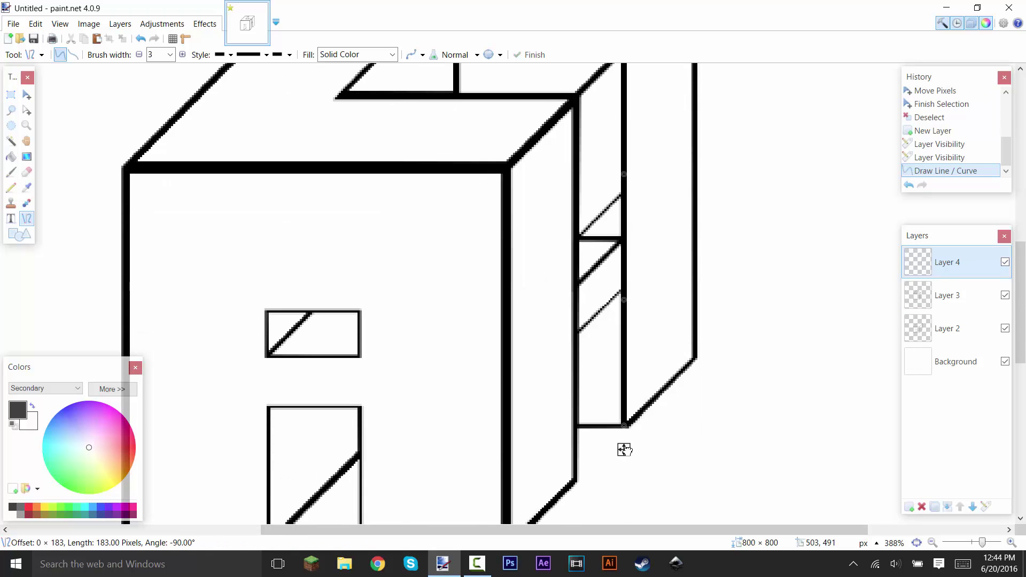
key(Return)
scroll(621, 447, up, 1)
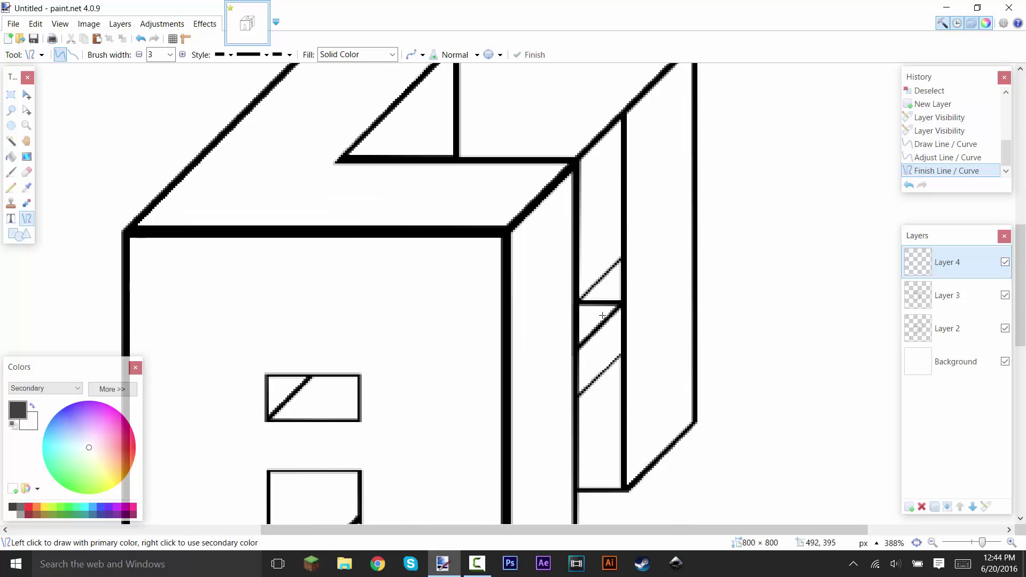
Step: On Layer 2, erase the diagonal marks between the vertical lines with an 11 px eraser
click(947, 328)
click(32, 173)
scroll(620, 353, up, 2)
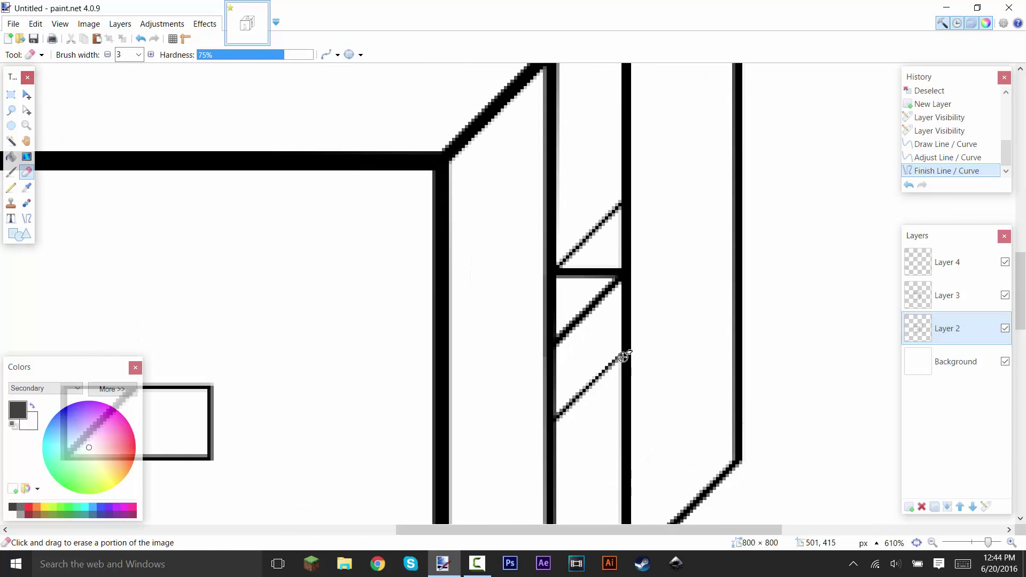
double_click(129, 54)
text(11)
mouse_move(609, 270)
mouse_down()
mouse_move(565, 372)
mouse_move(541, 270)
mouse_move(573, 201)
mouse_move(593, 389)
mouse_move(626, 283)
mouse_move(549, 439)
mouse_move(618, 321)
mouse_up()
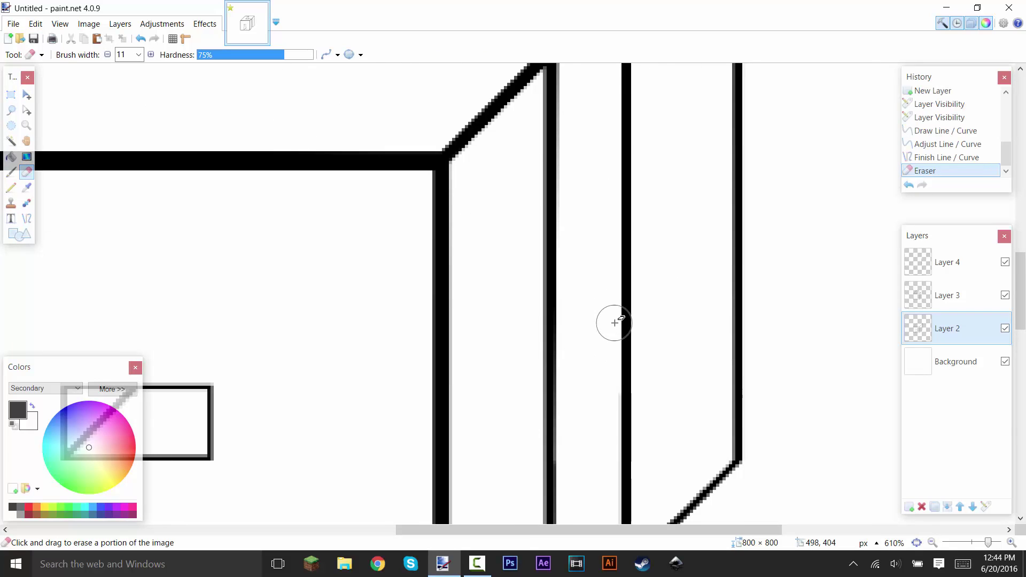
scroll(563, 382, down, 5)
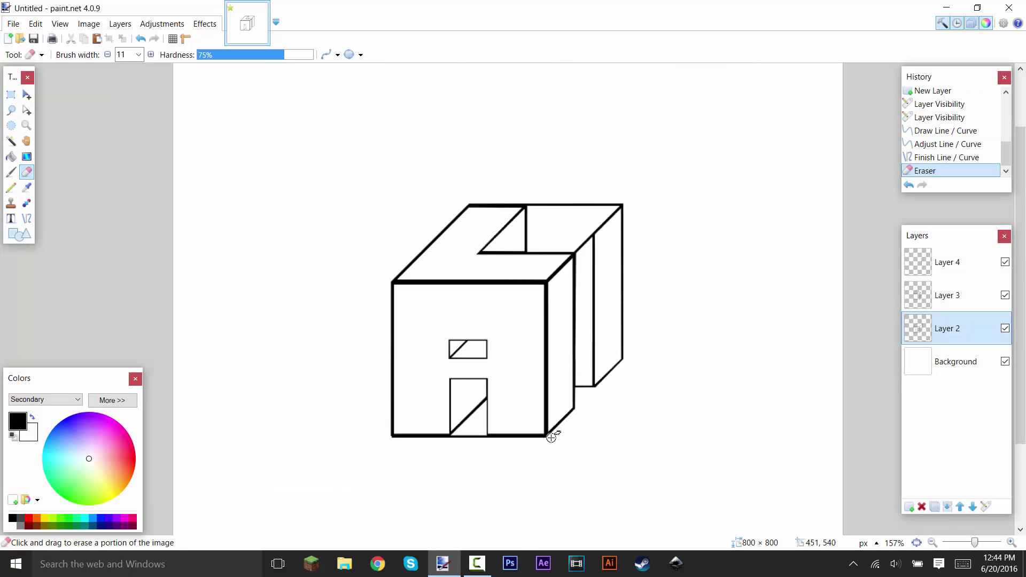
Step: On Layer 4, draw a width-3 horizontal edge inside the back block's top
scroll(724, 210, up, 2)
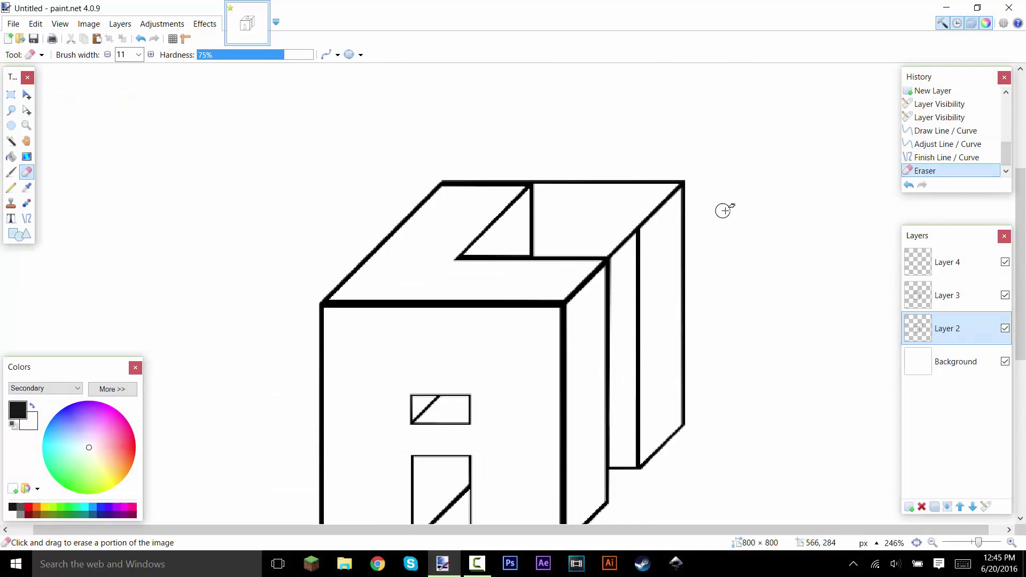
scroll(725, 210, up, 3)
click(946, 262)
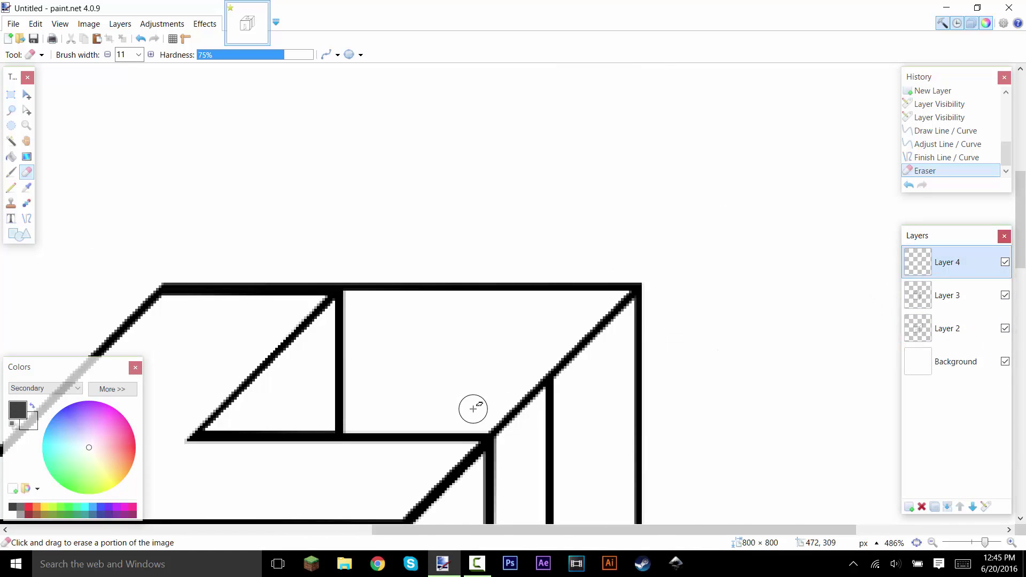
scroll(473, 409, up, 2)
click(26, 218)
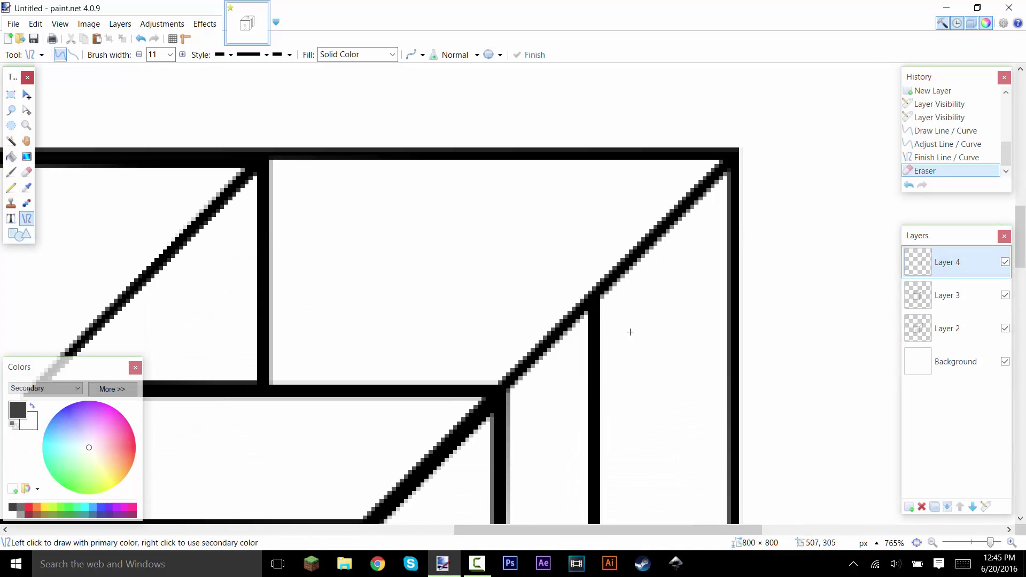
drag(587, 299, 291, 300)
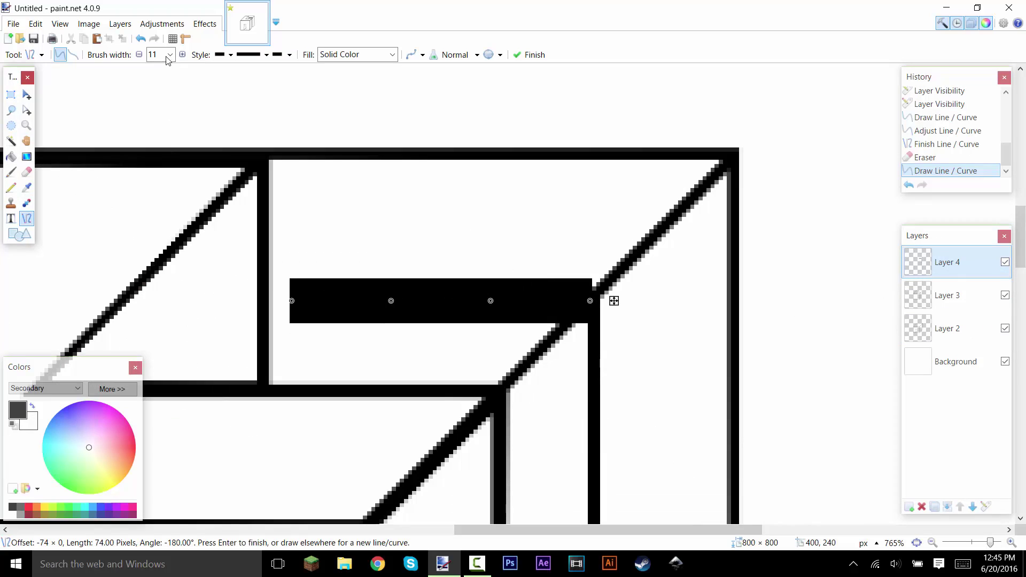
scroll(167, 58, down, 8)
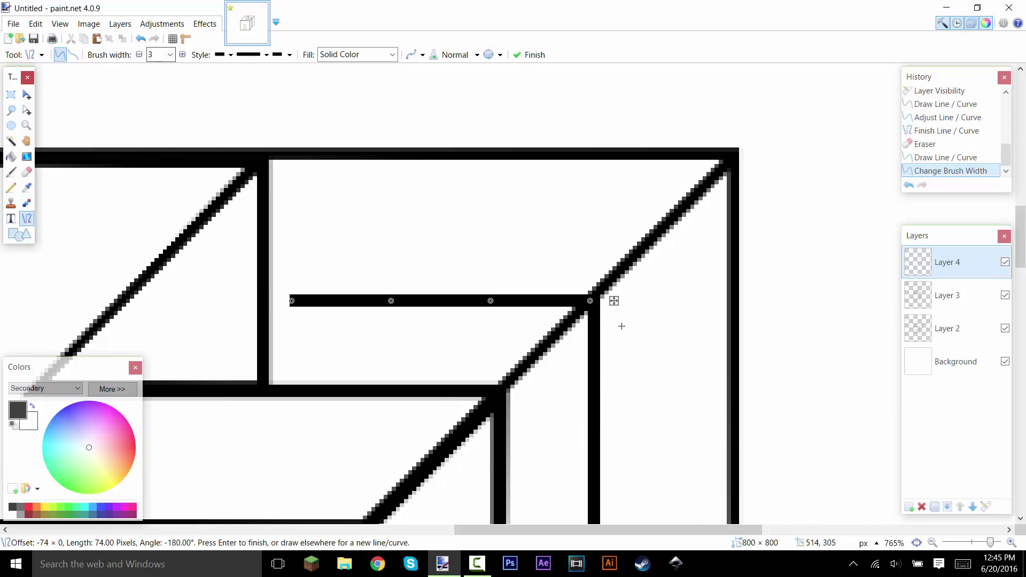
key(Return)
Step: Extend that horizontal edge to the left and align it
mouse_move(481, 297)
mouse_down()
mouse_move(223, 311)
mouse_move(271, 297)
mouse_up()
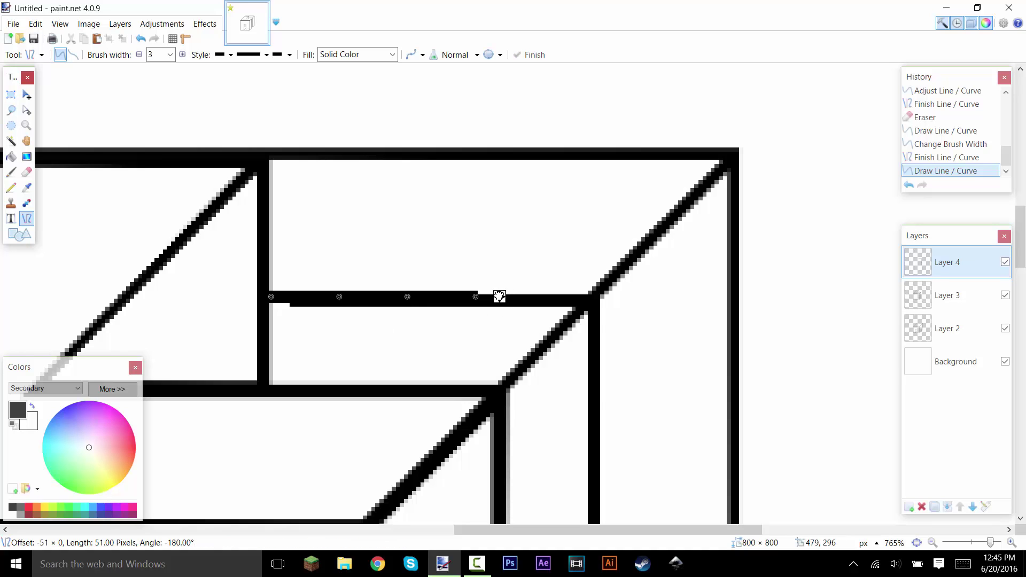
drag(499, 297, 497, 297)
key(Return)
scroll(496, 296, down, 3)
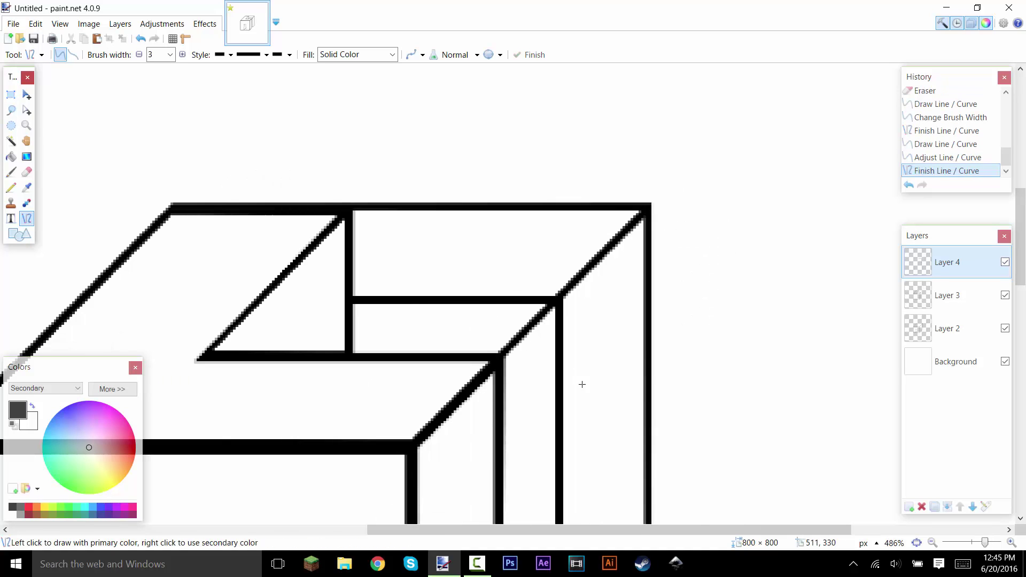
scroll(283, 348, up, 4)
Step: Paint a white vertical line over the diagonal's end and adjust its lower end
click(33, 405)
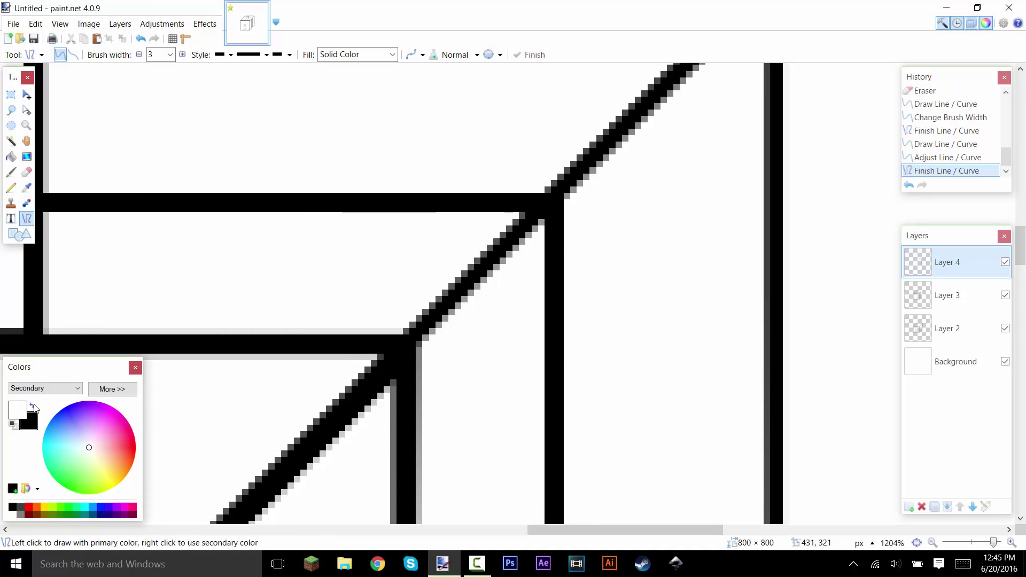
drag(430, 385, 430, 295)
key(Return)
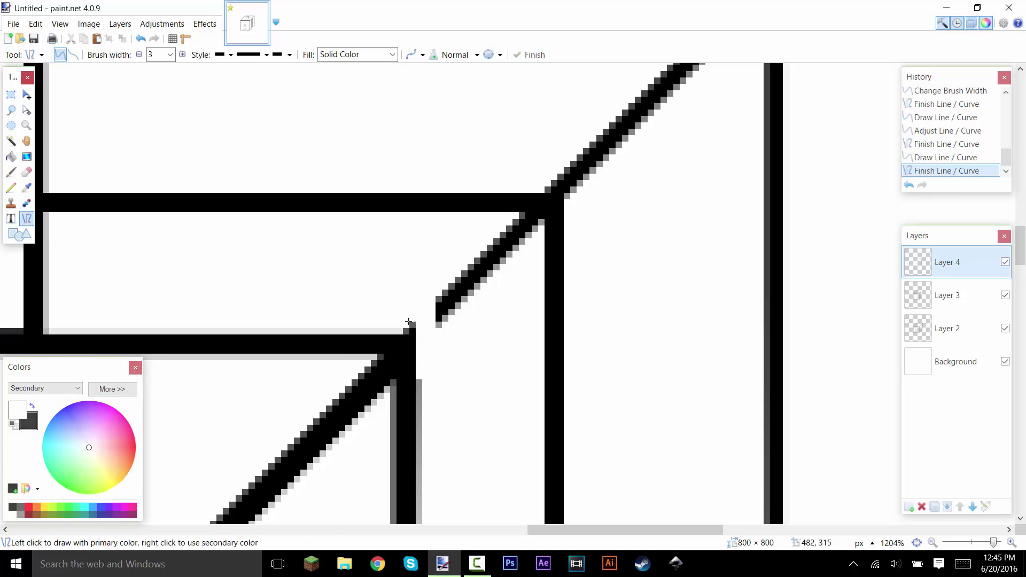
key(ctrl+z)
key(ctrl+y)
key(ctrl+z)
drag(426, 400, 431, 401)
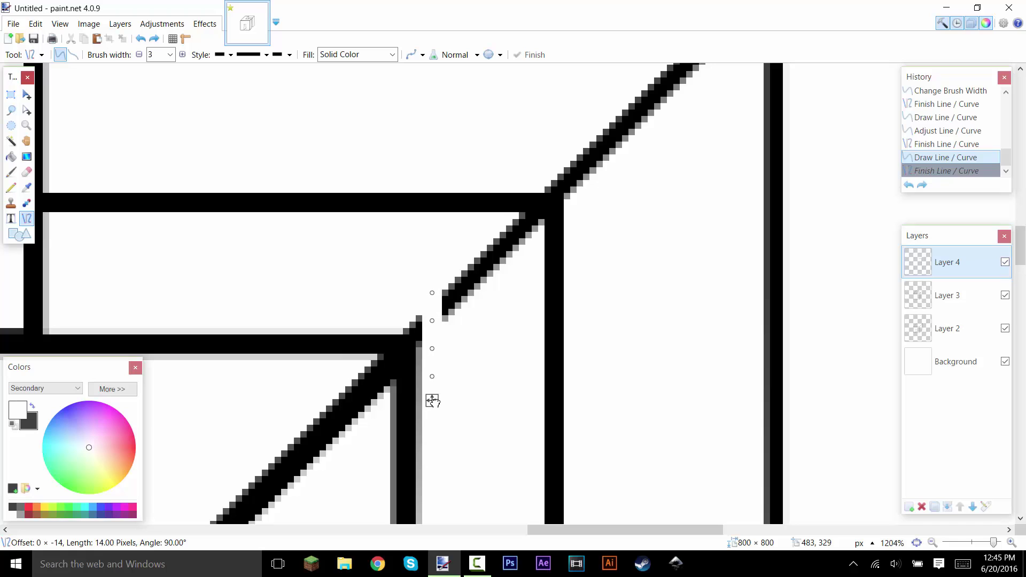
key(Return)
Step: Add white horizontal lines covering the corner and extending to the right
drag(382, 327, 472, 328)
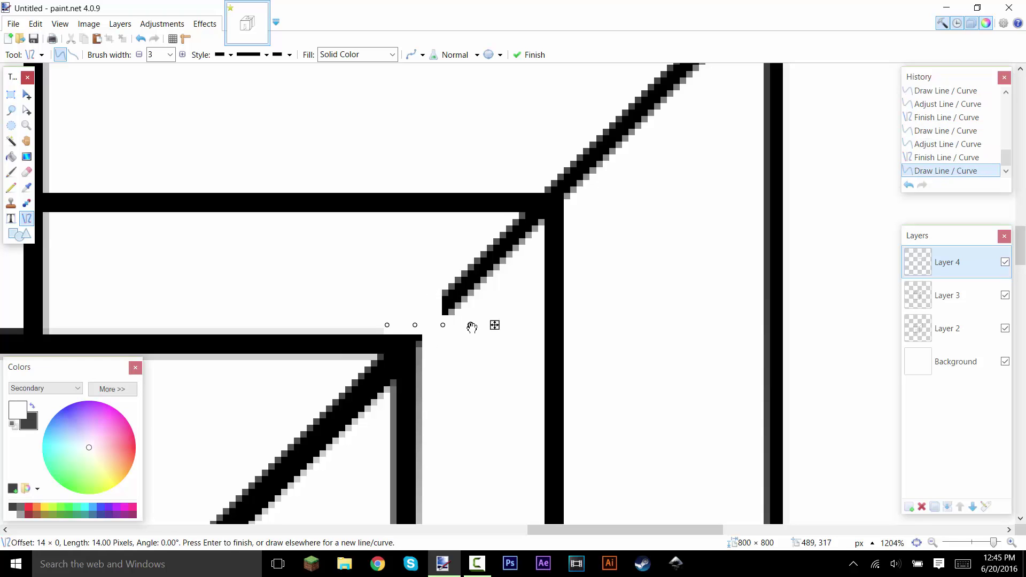
key(Return)
mouse_move(491, 221)
mouse_down()
mouse_move(536, 233)
mouse_move(564, 222)
mouse_up()
key(Return)
Step: Erase the stray short diagonal stroke on Layer 2
click(28, 173)
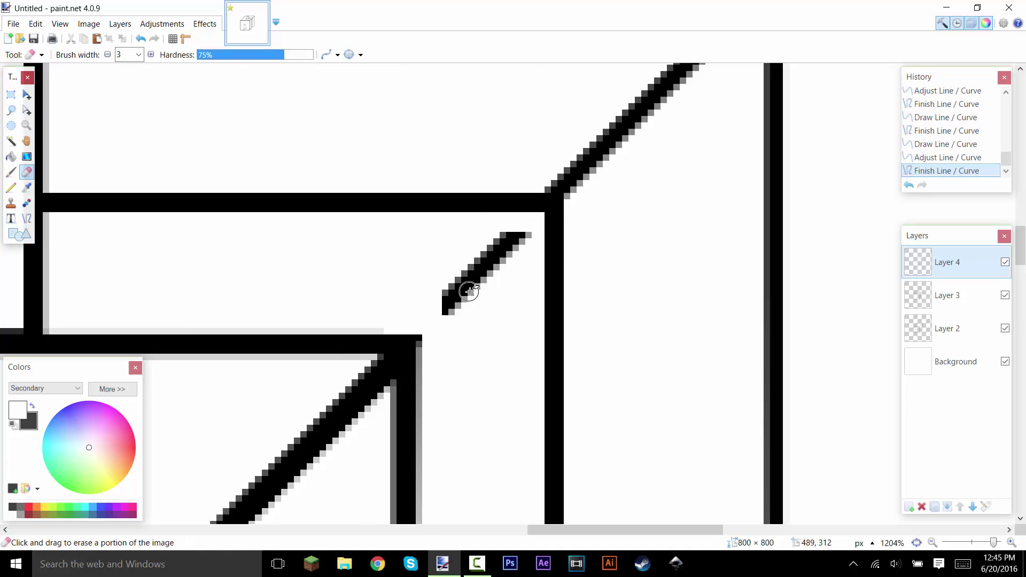
drag(444, 315, 454, 305)
click(979, 297)
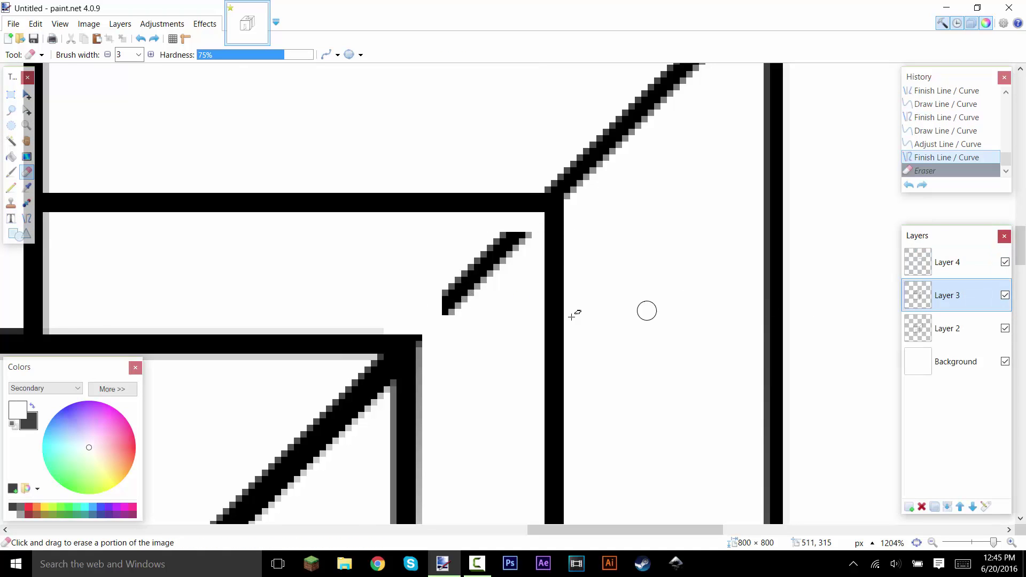
click(962, 328)
mouse_move(448, 314)
mouse_down()
mouse_move(445, 287)
mouse_move(463, 276)
mouse_move(453, 310)
mouse_move(504, 260)
mouse_move(477, 263)
mouse_move(521, 239)
mouse_move(495, 259)
mouse_up()
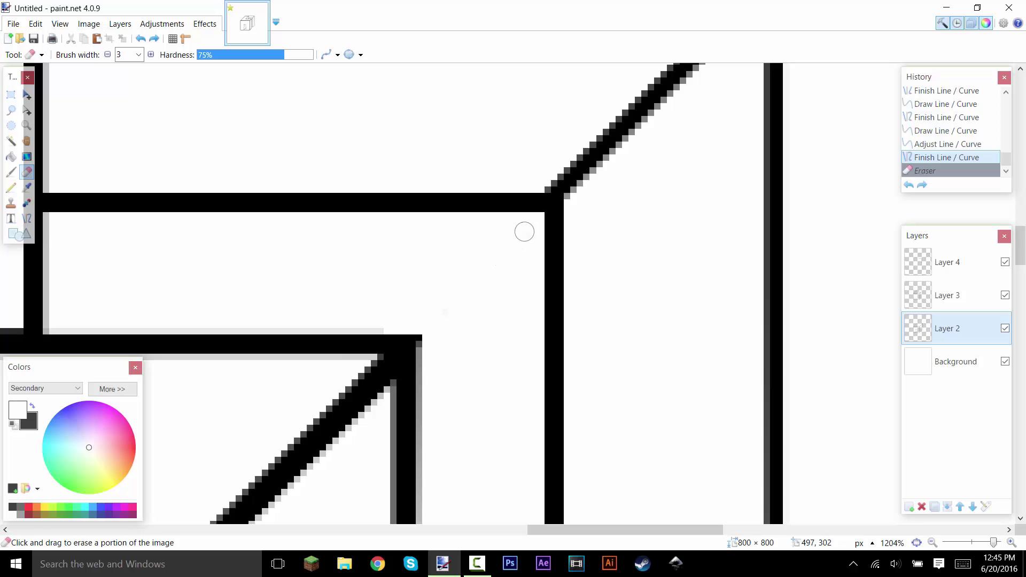
scroll(461, 325, down, 10)
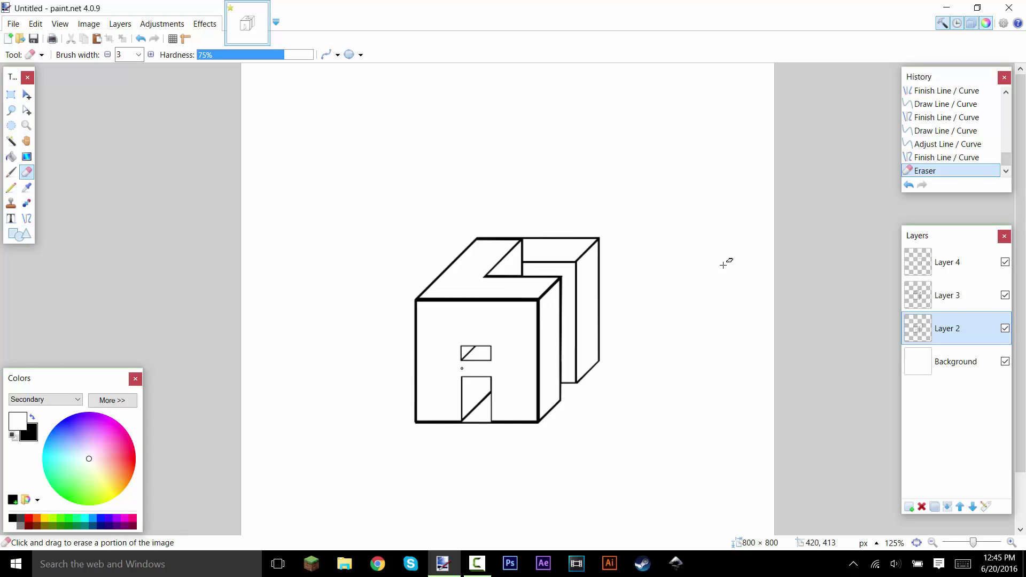
Step: Toggle Layers 4, 3 and 2 off and on to check each layer's lines
click(986, 297)
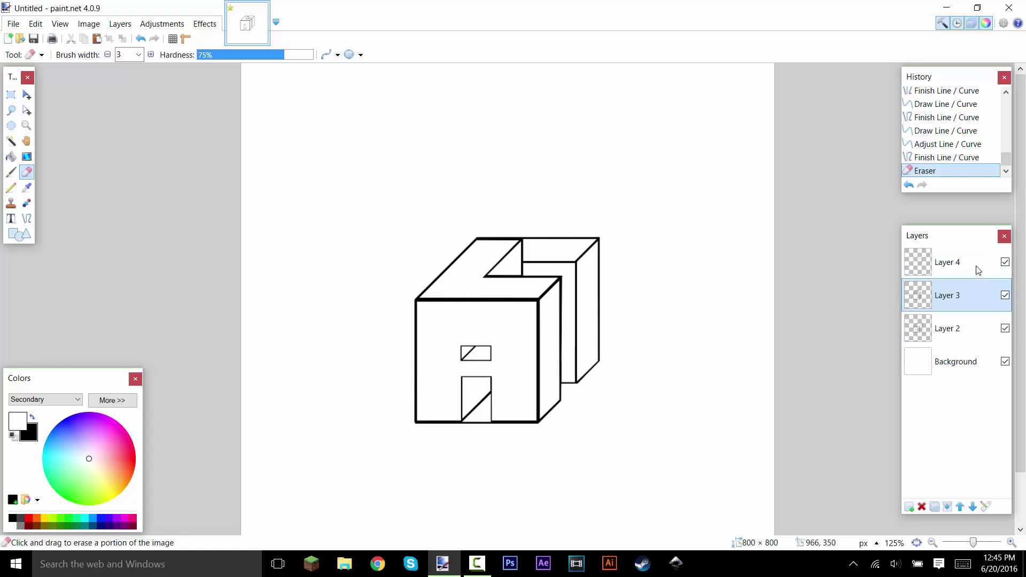
click(1006, 263)
click(1005, 263)
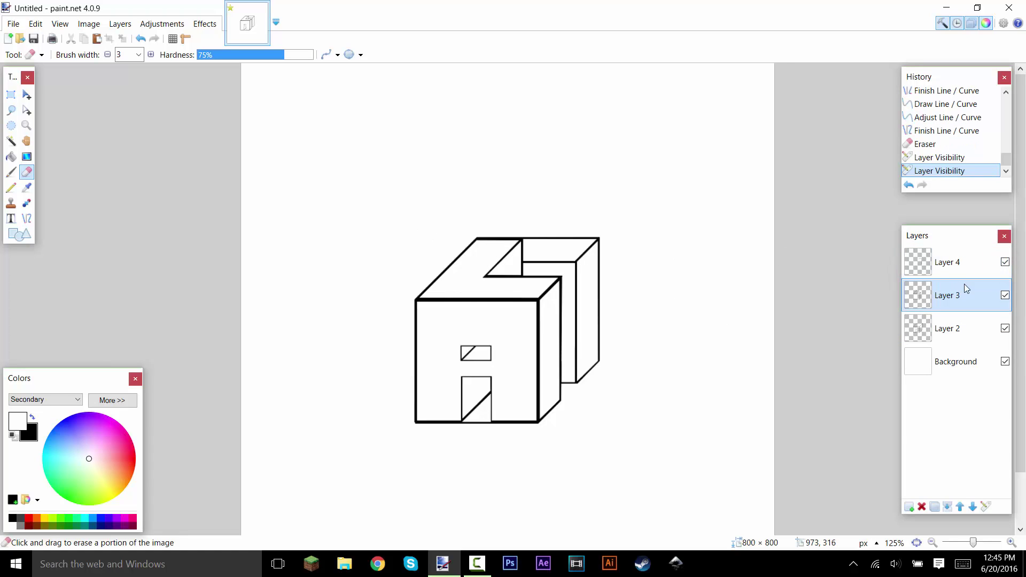
click(1005, 296)
click(1005, 296)
click(1005, 328)
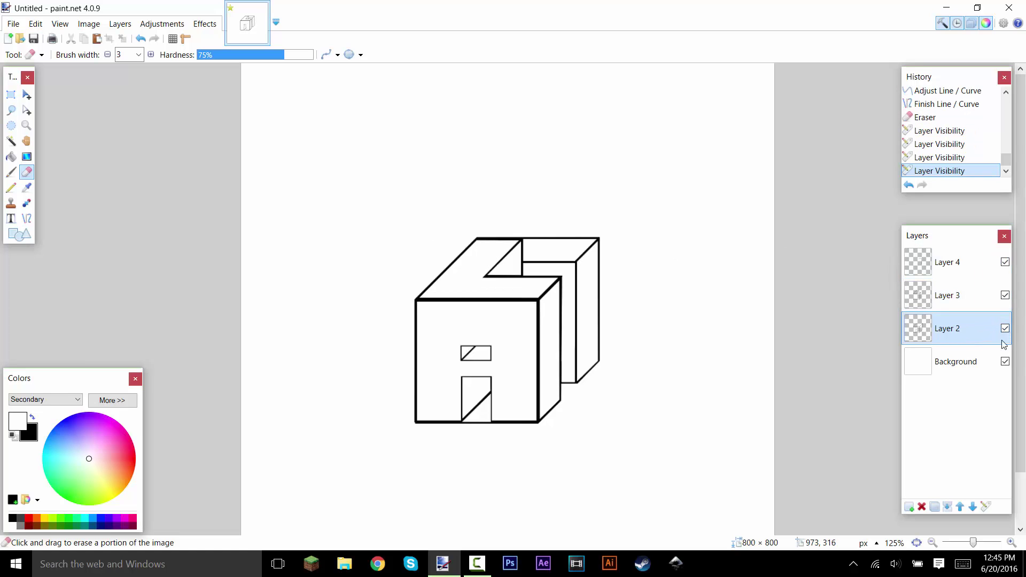
click(1006, 329)
click(1005, 329)
scroll(465, 406, up, 8)
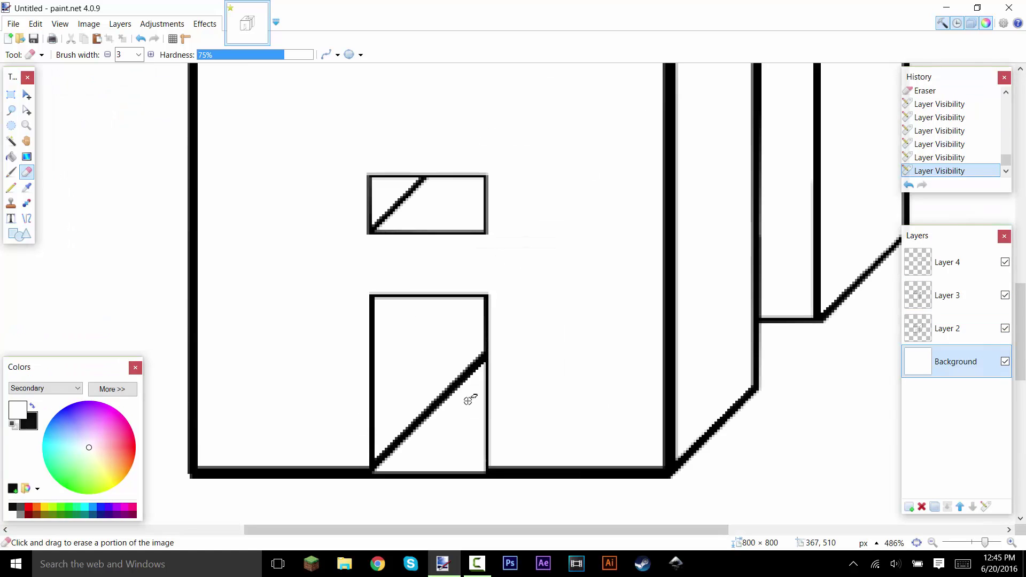
scroll(468, 401, left, 5)
Step: On Layer 4, draw white lines over the door diagonal's end and the door's right side
click(27, 218)
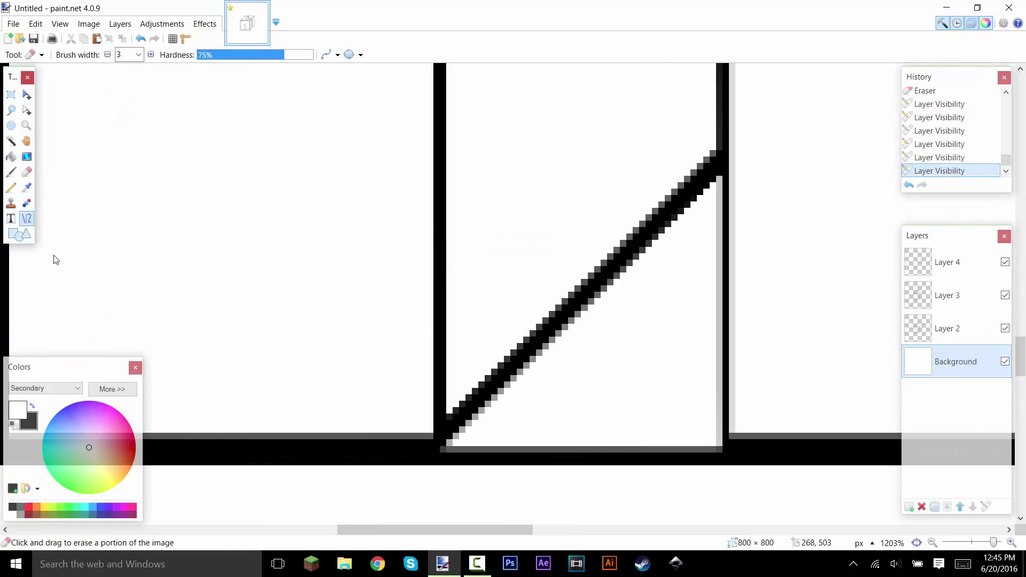
scroll(510, 350, down, 3)
drag(474, 325, 361, 394)
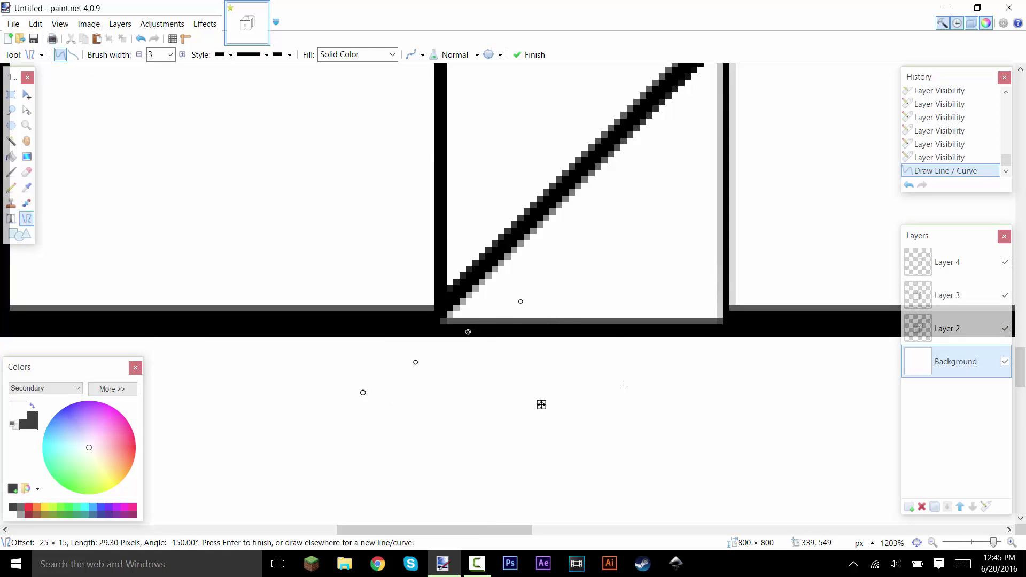
key(ctrl+z)
click(954, 260)
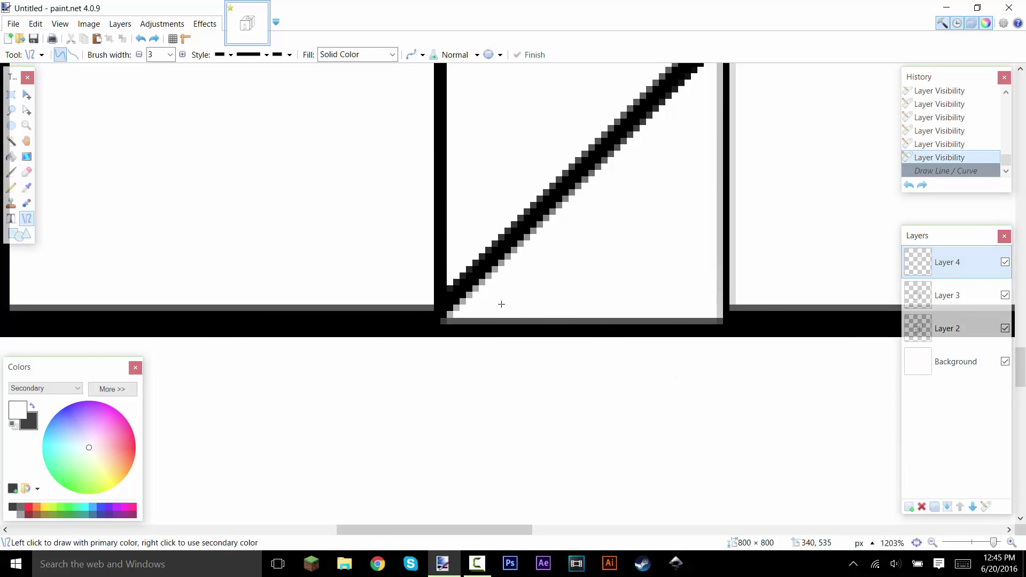
drag(514, 309, 341, 412)
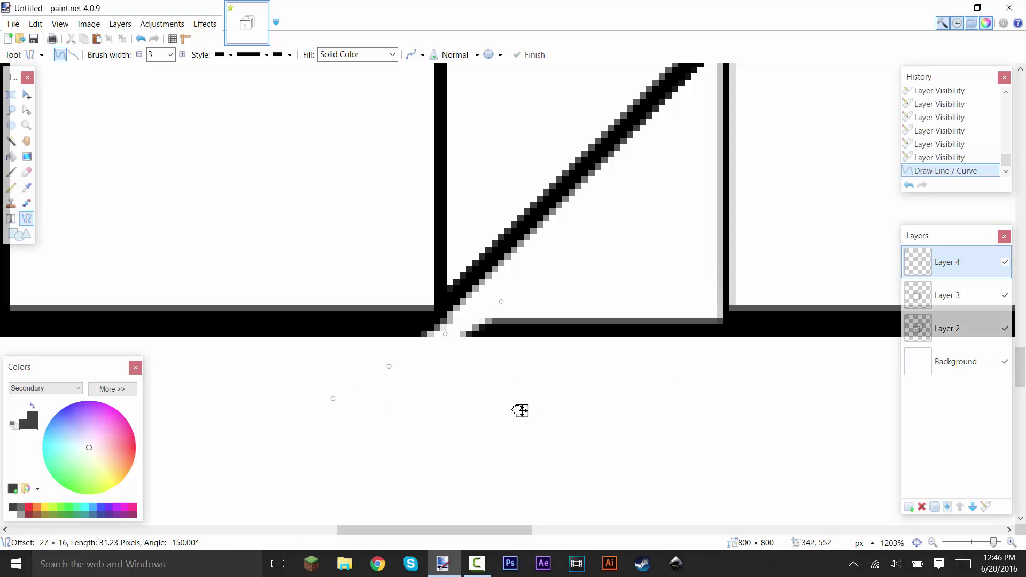
drag(515, 411, 522, 404)
key(Return)
drag(700, 282, 707, 441)
key(Return)
Step: Erase the bottom edge beneath the doorway on Layers 2 and 3
click(31, 172)
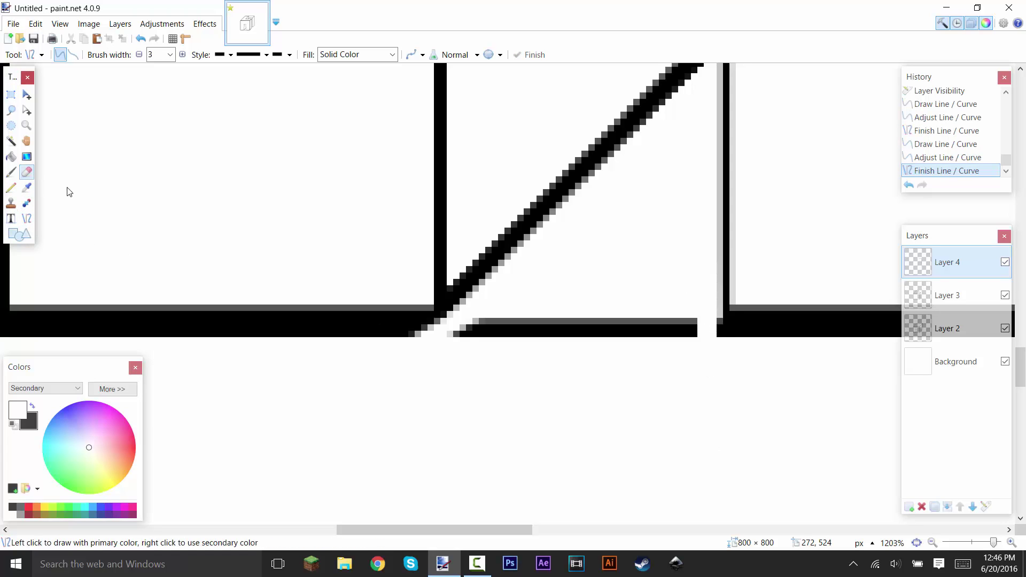
click(946, 328)
drag(449, 327, 464, 331)
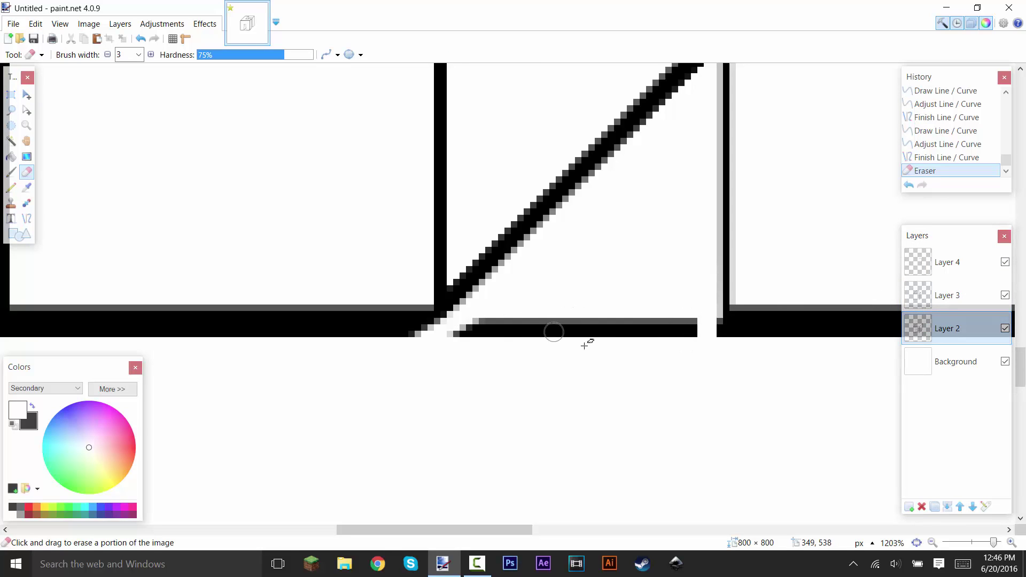
click(553, 332)
click(920, 296)
mouse_move(551, 331)
mouse_down()
mouse_move(473, 339)
mouse_move(509, 318)
mouse_move(452, 342)
mouse_move(504, 310)
mouse_move(547, 314)
mouse_move(574, 288)
mouse_move(585, 320)
mouse_move(600, 311)
mouse_move(612, 336)
mouse_move(636, 346)
mouse_move(652, 314)
mouse_move(688, 316)
mouse_up()
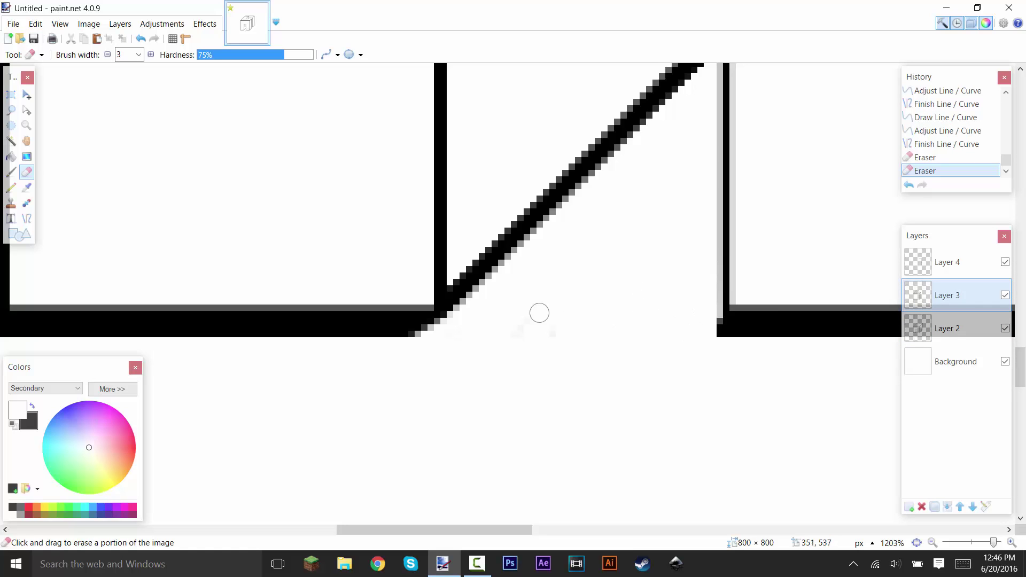
Step: Return to the Line/Curve tool with black as the drawing colour
scroll(552, 331, down, 5)
scroll(540, 353, up, 5)
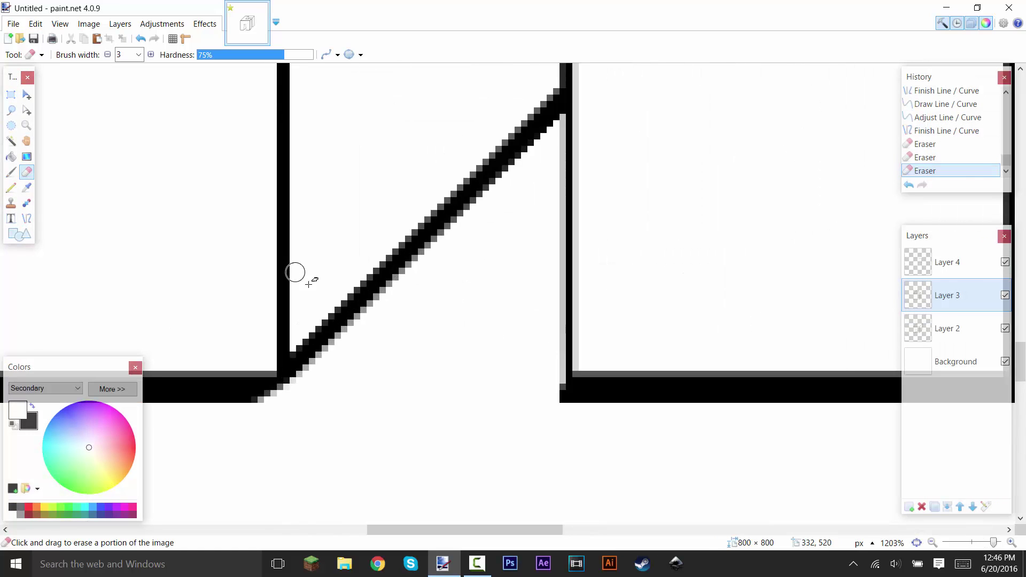
click(26, 218)
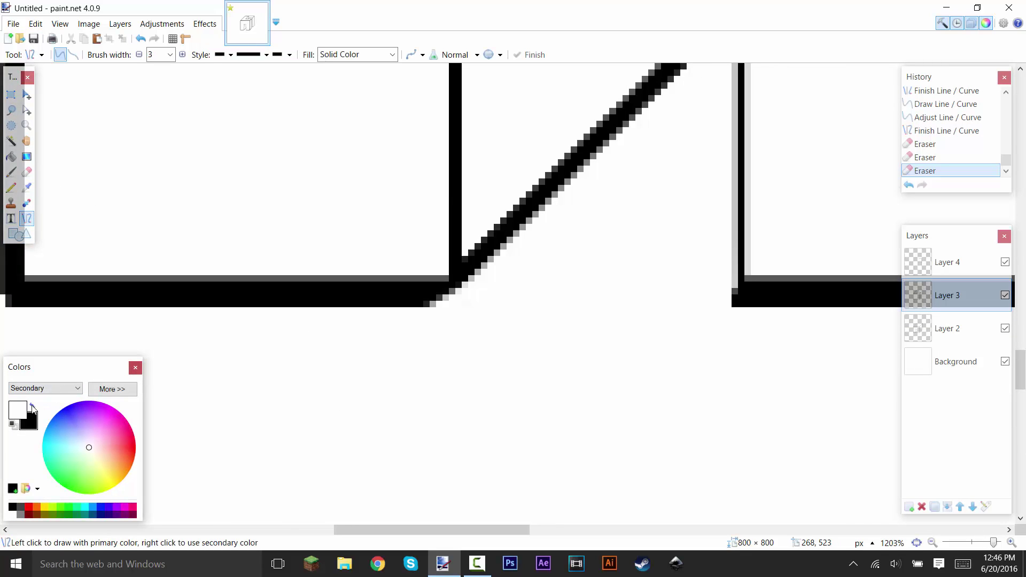
key(x)
scroll(497, 263, down, 5)
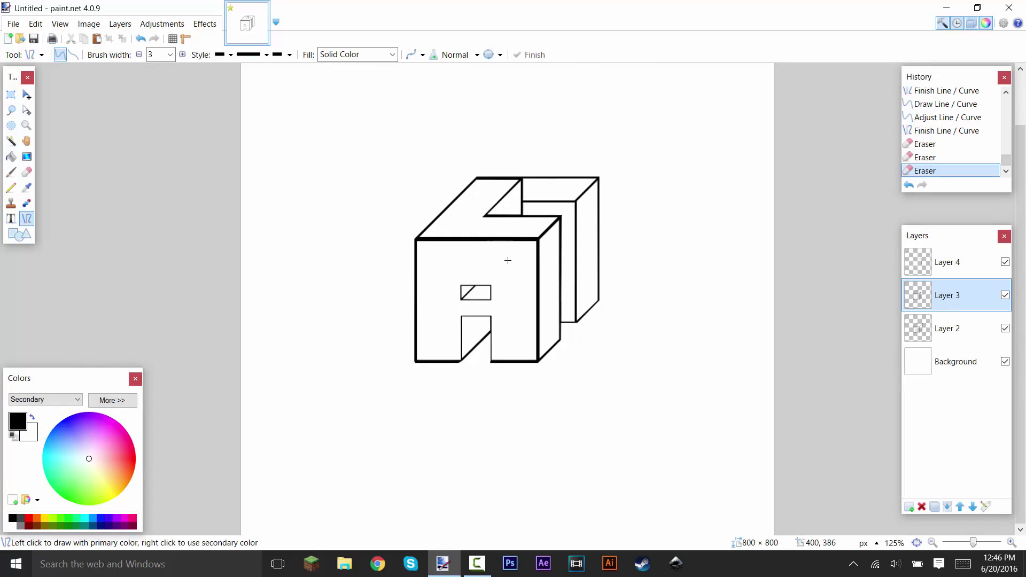
Step: Merge Layers 4 and 3 down into Layer 2
click(950, 255)
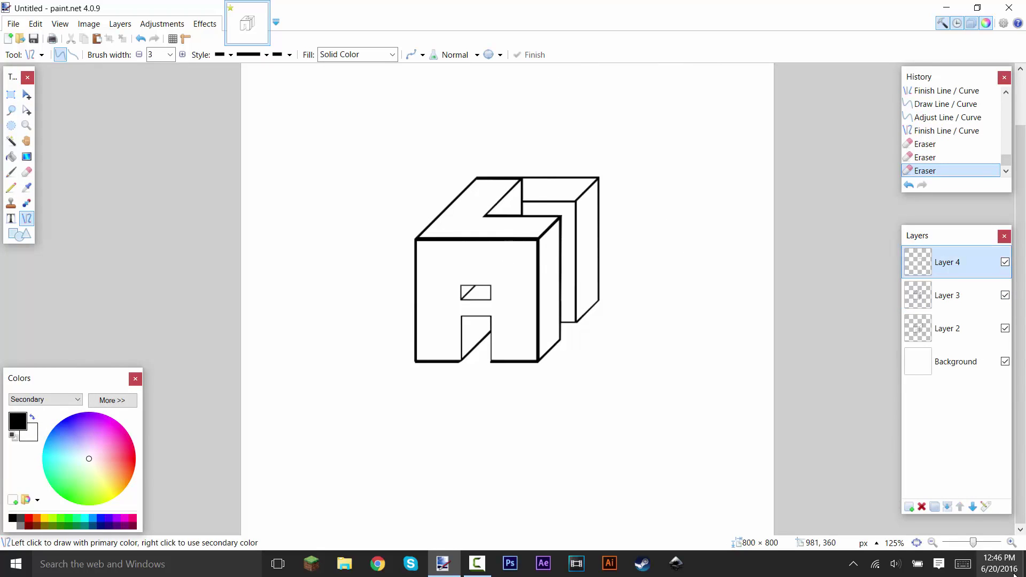
click(948, 507)
click(948, 506)
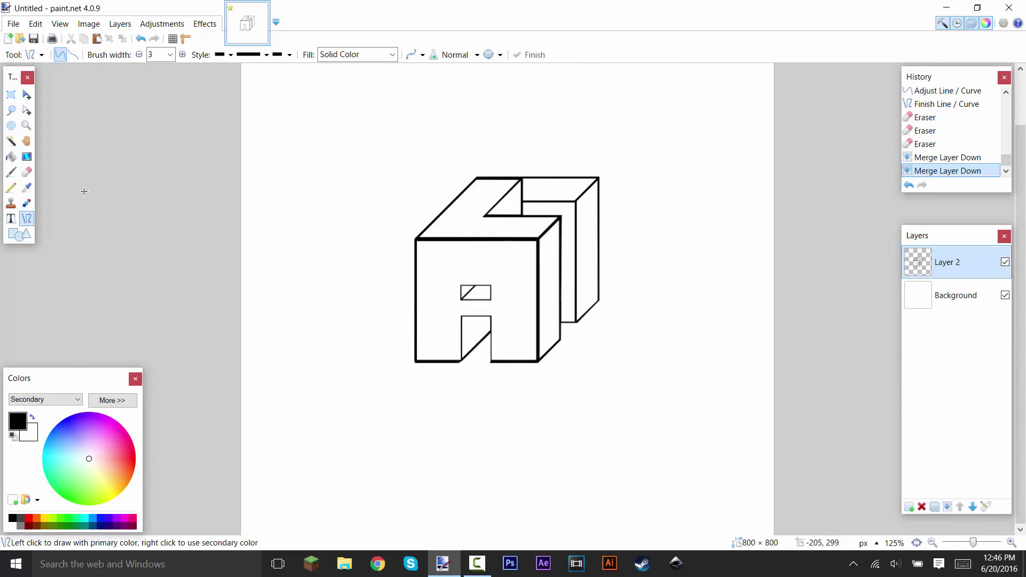
Step: Magic Wand the stray white strips below the notch and delete them
click(11, 140)
click(336, 230)
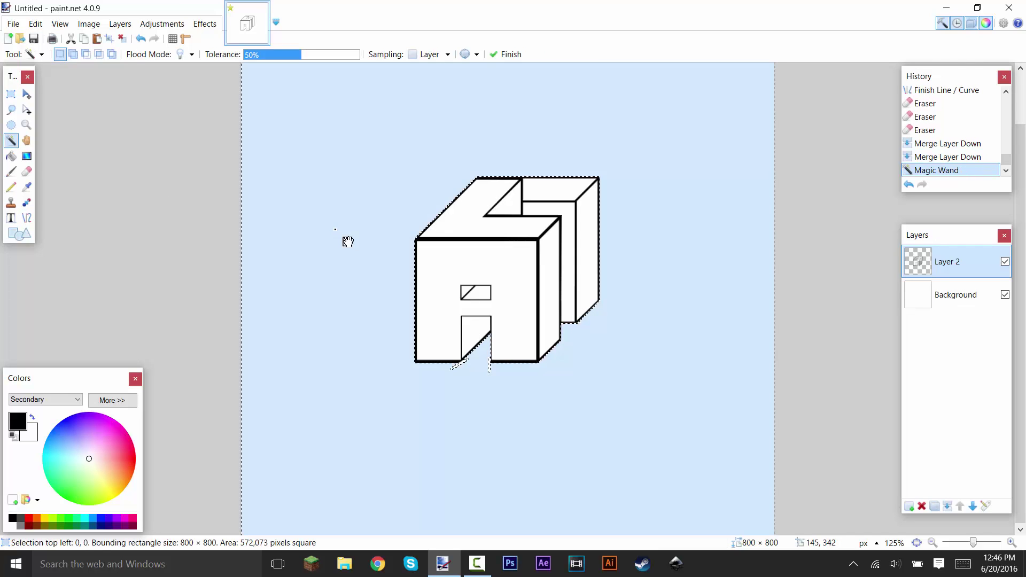
scroll(469, 383, up, 8)
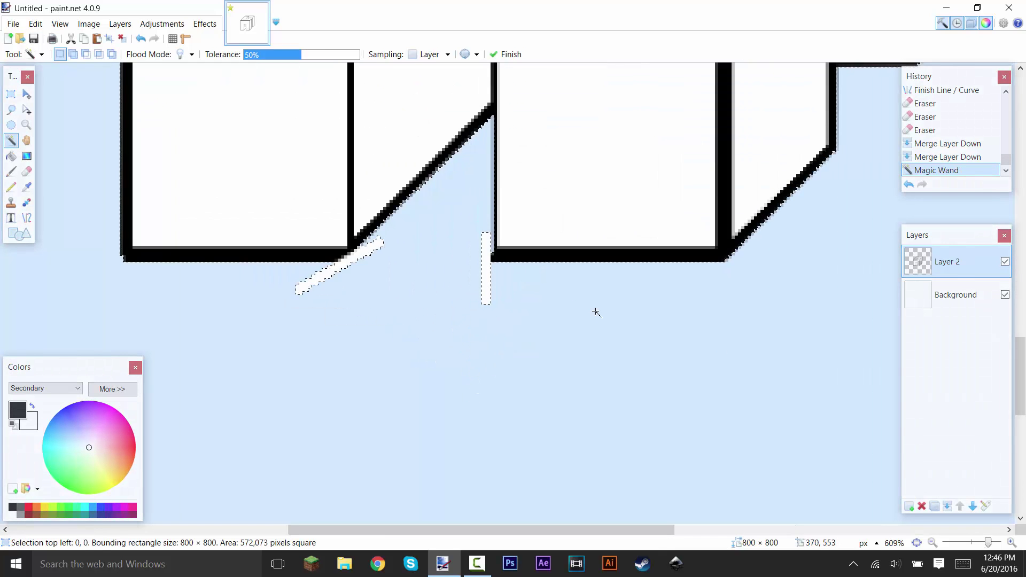
scroll(526, 319, down, 8)
scroll(483, 435, up, 10)
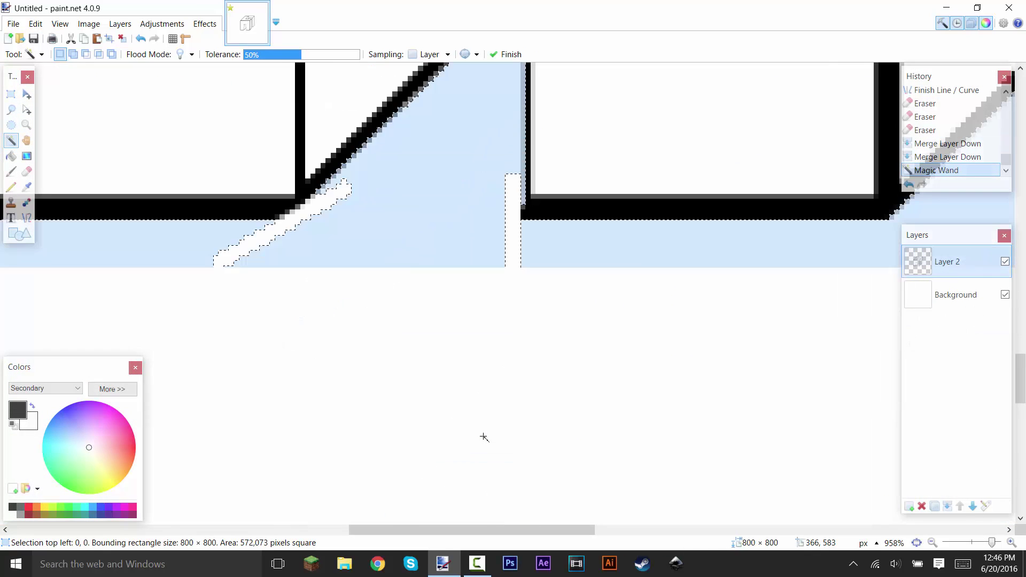
click(513, 217)
scroll(474, 282, down, 6)
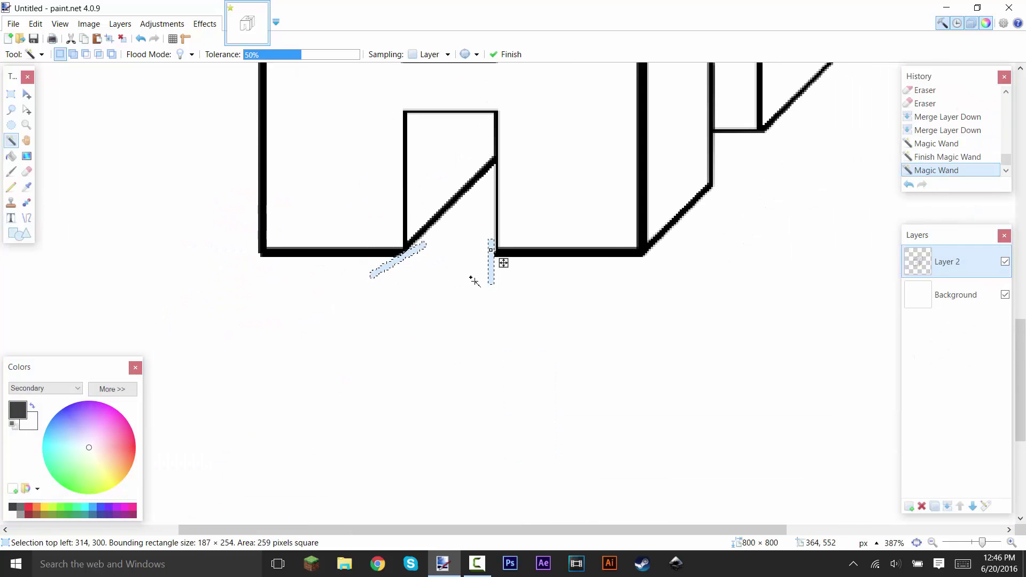
scroll(623, 179, up, 6)
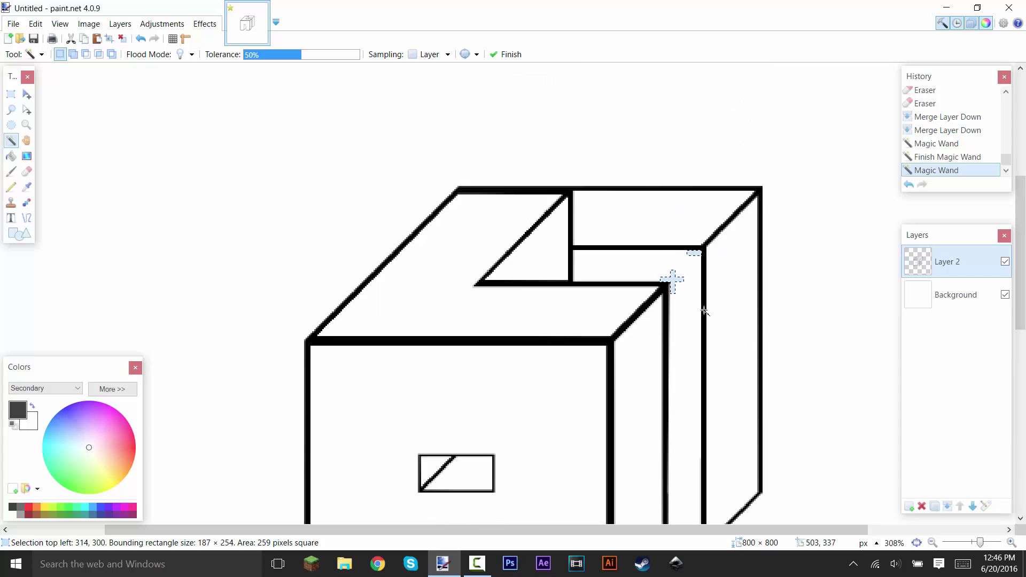
scroll(682, 332, down, 2)
scroll(499, 287, down, 1)
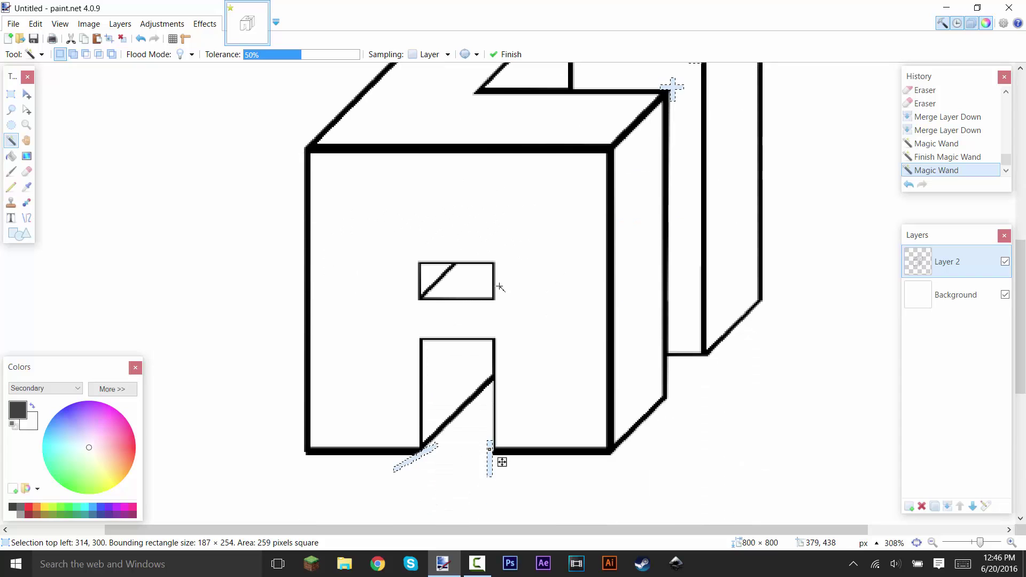
key(Delete)
scroll(488, 283, up, 1)
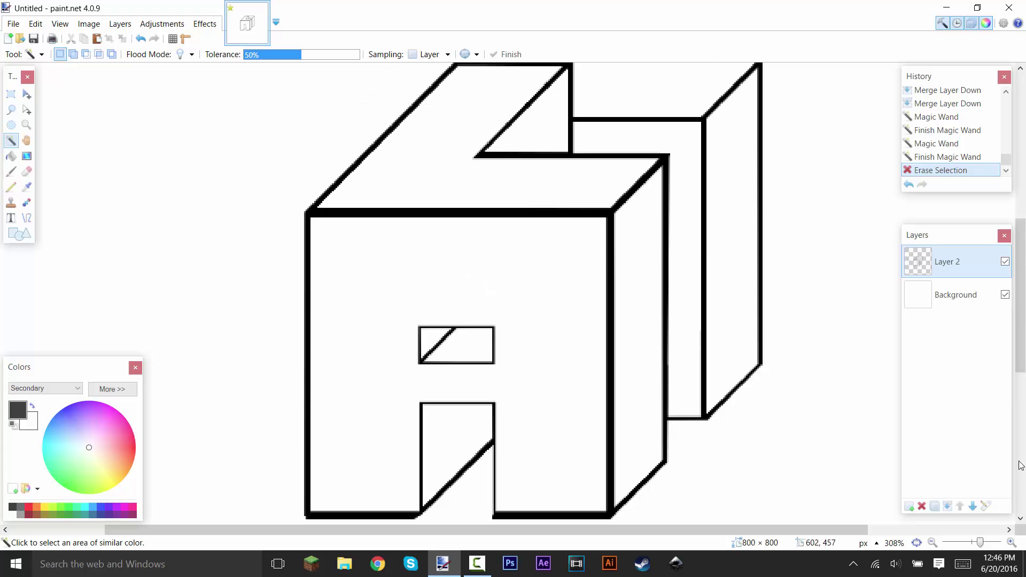
Step: On a new layer, draw the diagonal edge inside the A's notch
click(908, 506)
scroll(701, 172, down, 2)
click(26, 218)
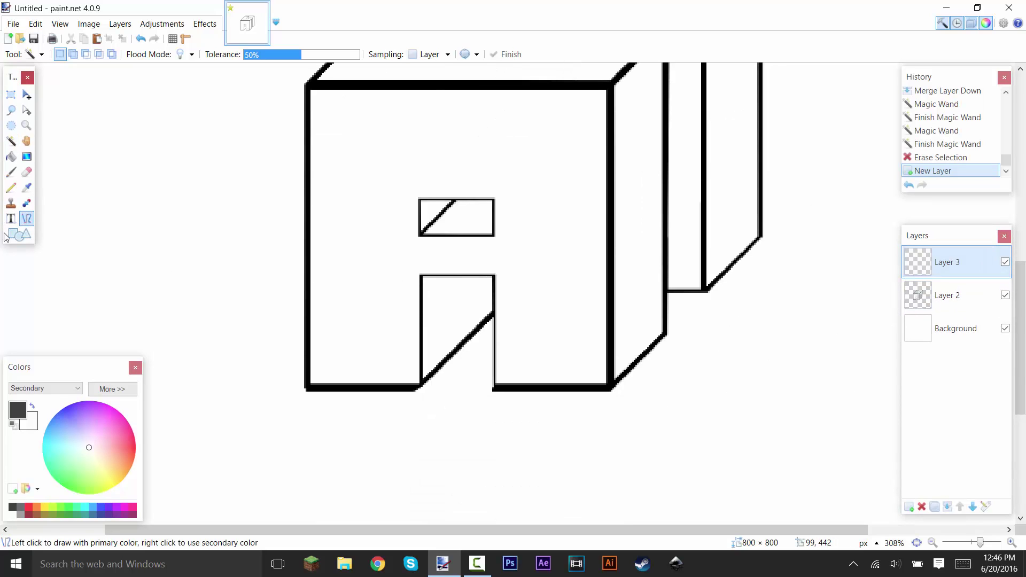
scroll(371, 431, up, 2)
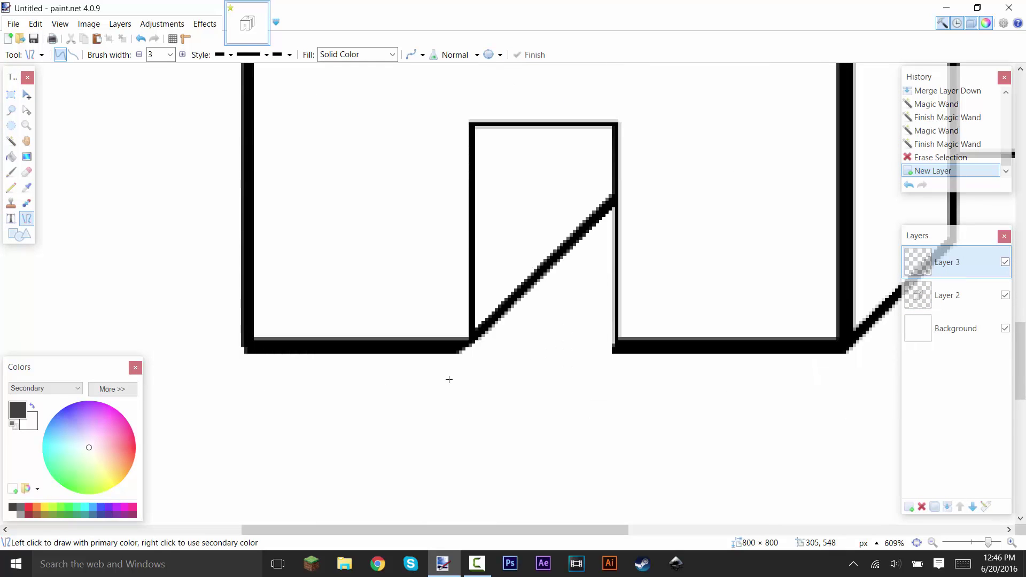
mouse_move(458, 352)
mouse_down()
mouse_move(529, 306)
mouse_move(582, 225)
mouse_move(604, 236)
mouse_up()
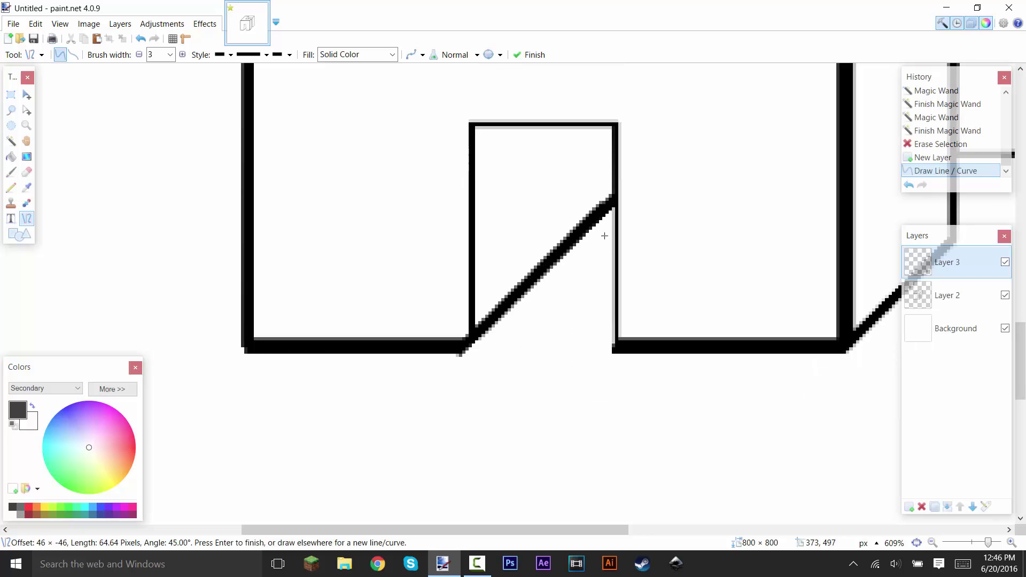
drag(621, 370, 625, 364)
key(Return)
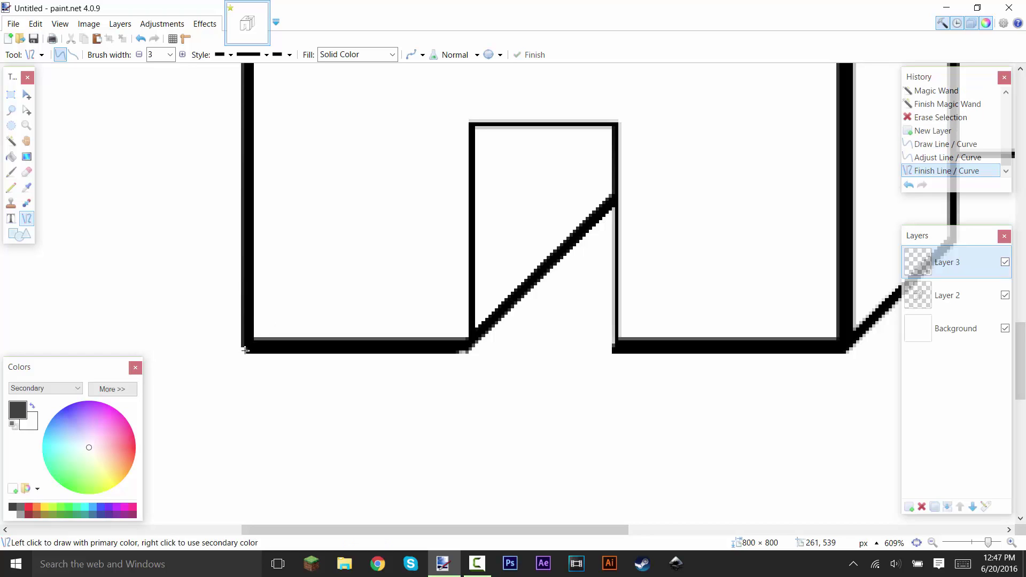
Step: Draw vertical lines up the left edge and up from the lower corner
drag(243, 352, 246, 305)
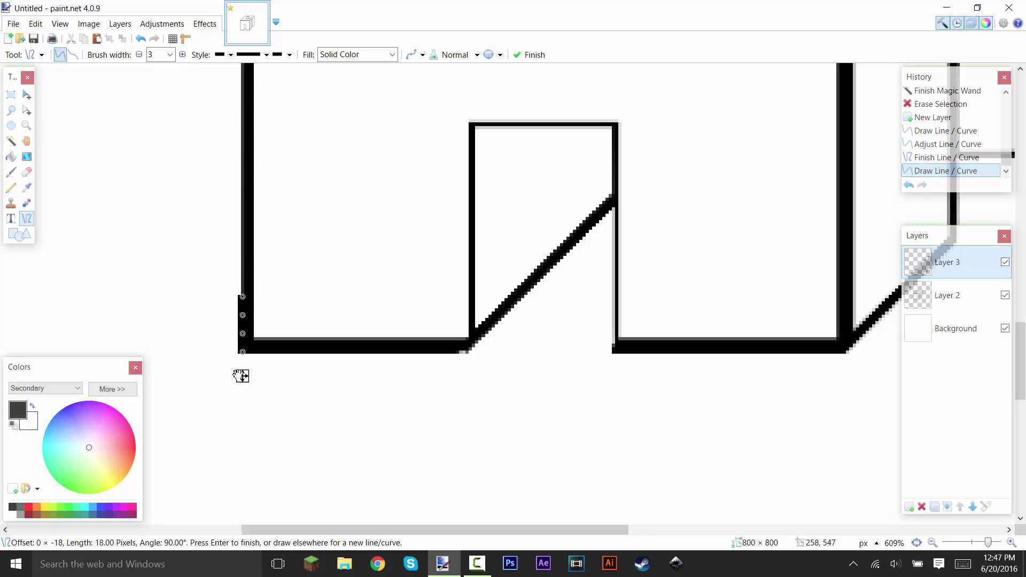
drag(241, 376, 245, 373)
key(Return)
scroll(465, 344, up, 1)
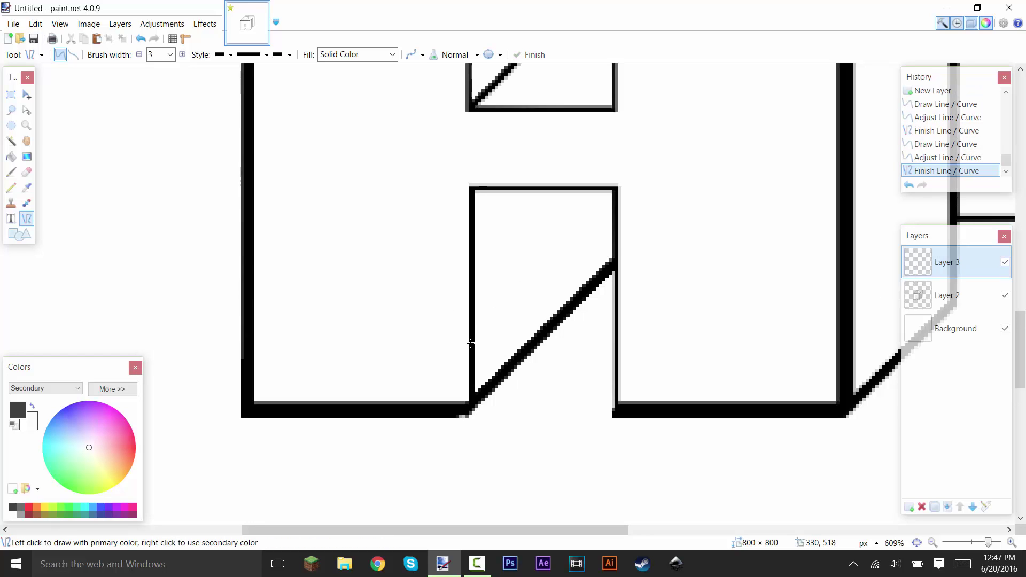
scroll(470, 343, up, 1)
drag(469, 468, 492, 251)
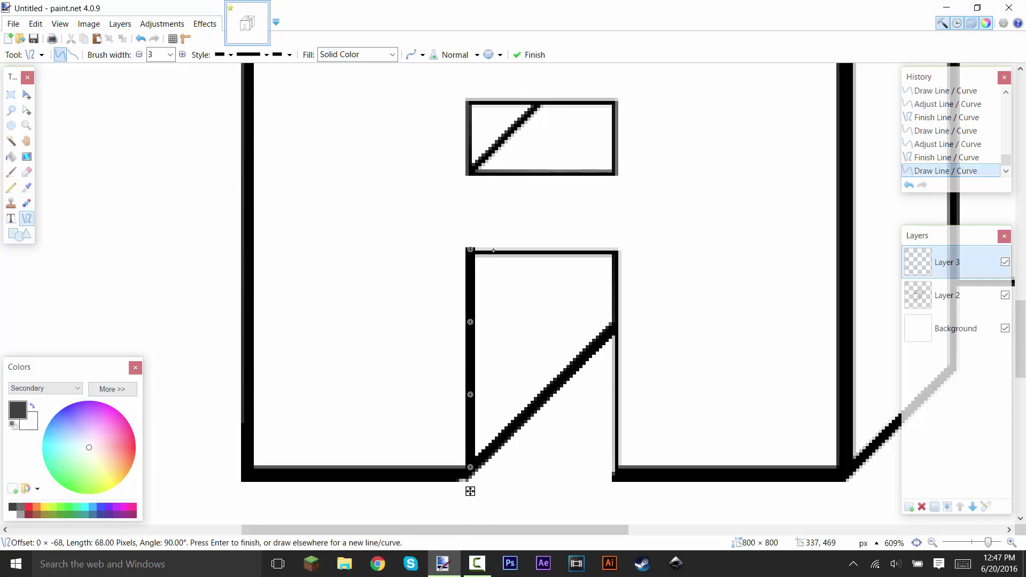
key(Return)
Step: Draw the horizontal line along the notch's top edge
scroll(471, 428, up, 2)
scroll(493, 317, up, 3)
scroll(442, 276, down, 3)
drag(442, 276, 809, 279)
key(Return)
Step: Draw a vertical line meeting the bottom edge and a short line along the bottom bar
scroll(809, 239, down, 2)
mouse_move(798, 155)
mouse_down()
mouse_move(799, 499)
mouse_move(815, 427)
mouse_move(805, 463)
mouse_up()
scroll(799, 499, down, 4)
key(Return)
drag(389, 448, 429, 452)
key(Return)
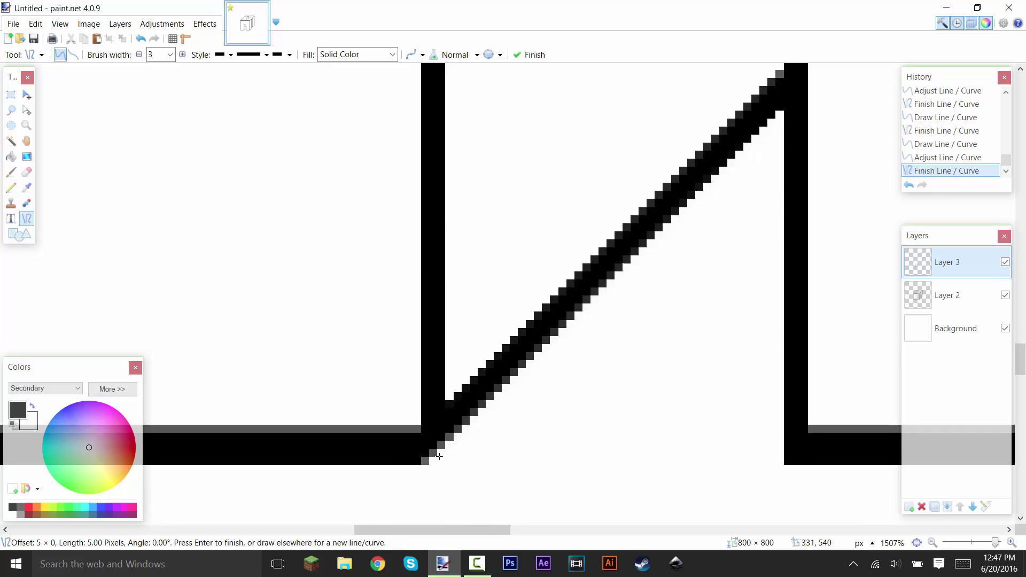
scroll(527, 371, down, 6)
scroll(447, 181, down, 1)
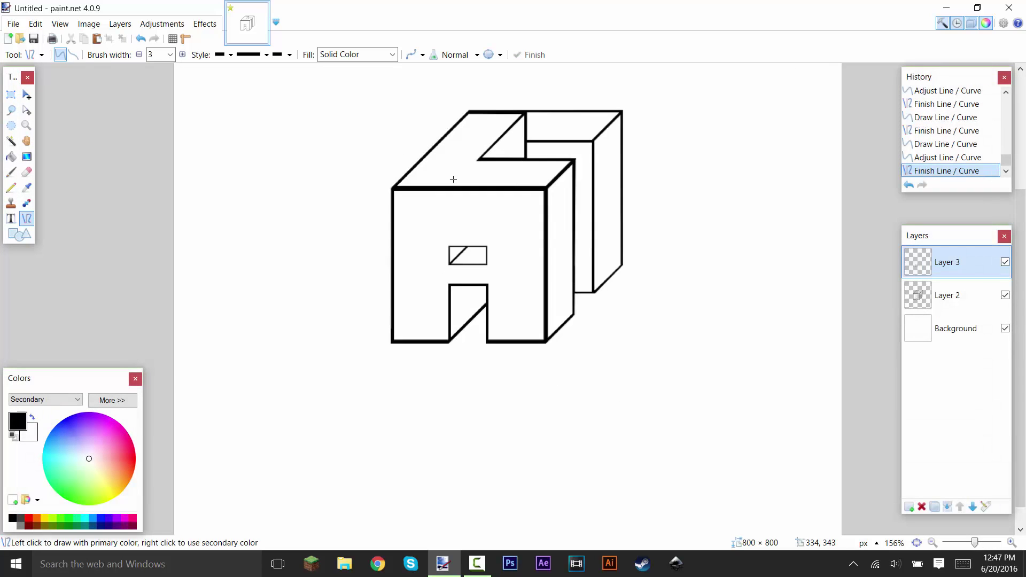
Step: Merge Layer 3 down into Layer 2 and toggle its visibility to check the repairs
scroll(453, 179, up, 1)
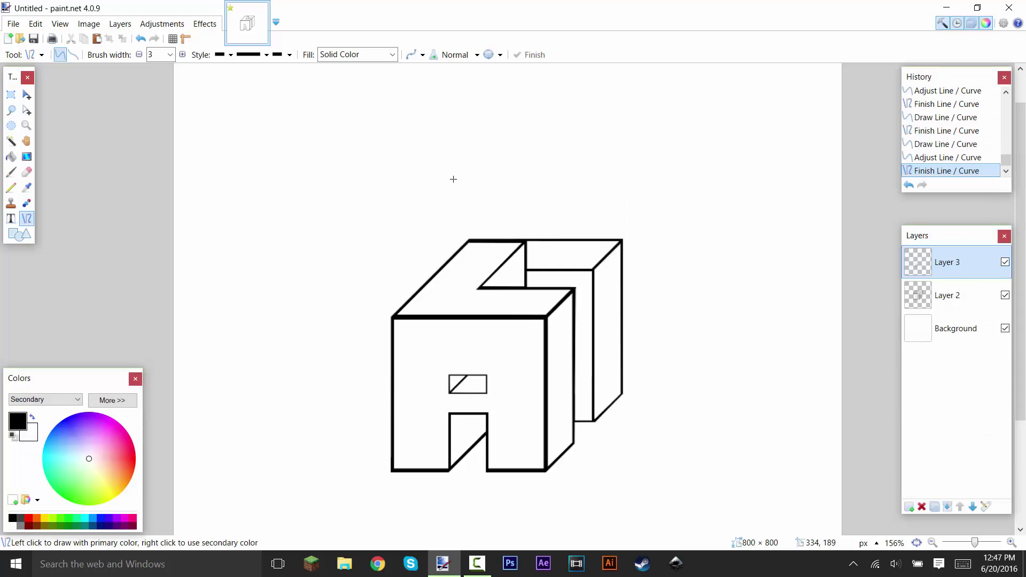
scroll(420, 312, down, 1)
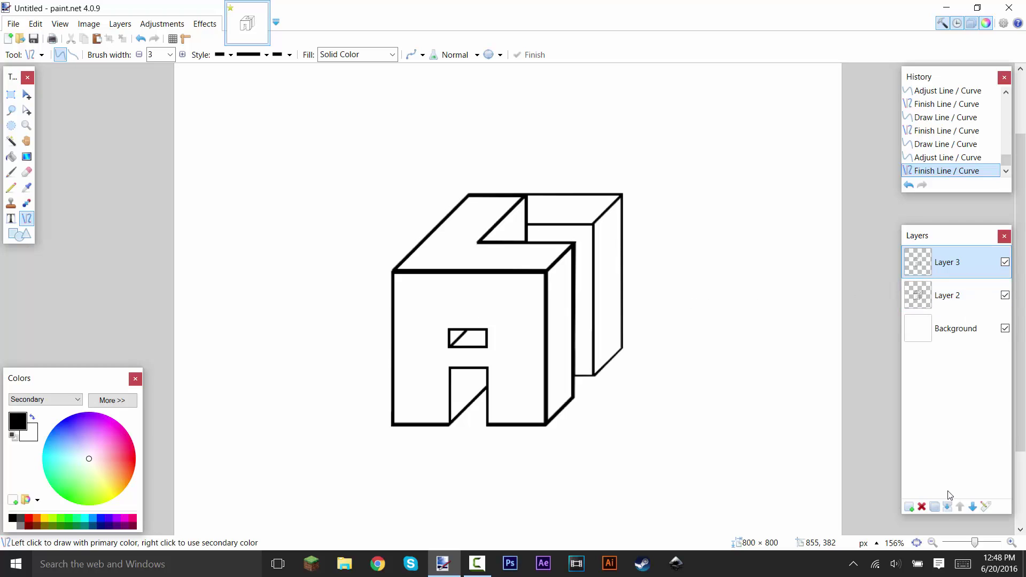
click(947, 508)
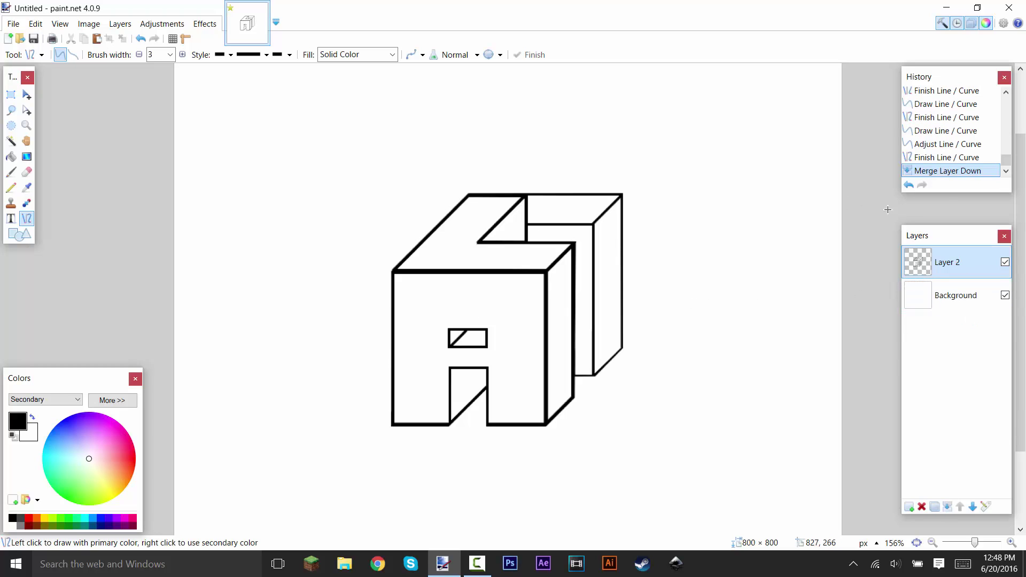
click(1005, 262)
click(1005, 263)
click(1005, 262)
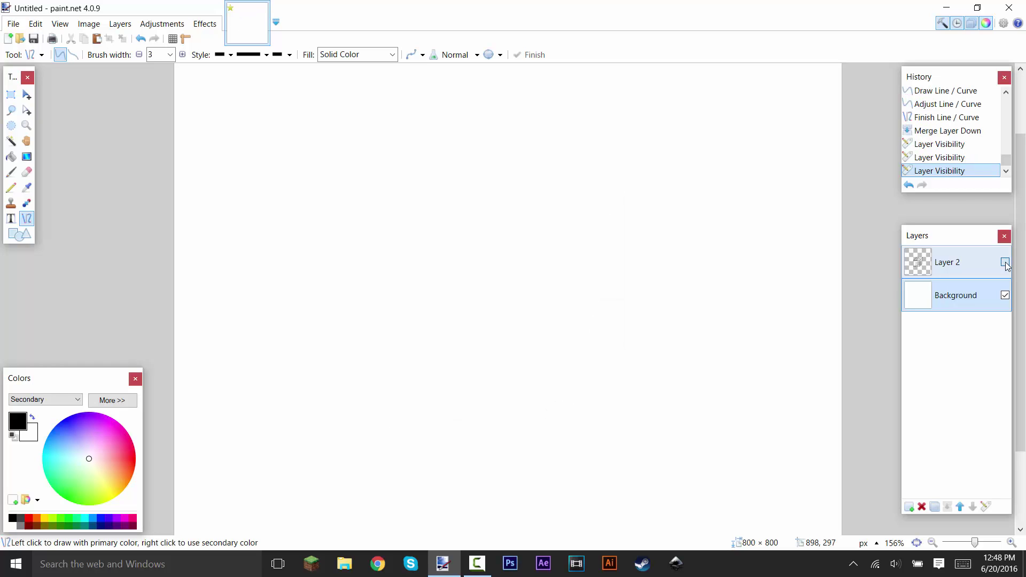
click(1005, 262)
click(1005, 262)
click(1005, 262)
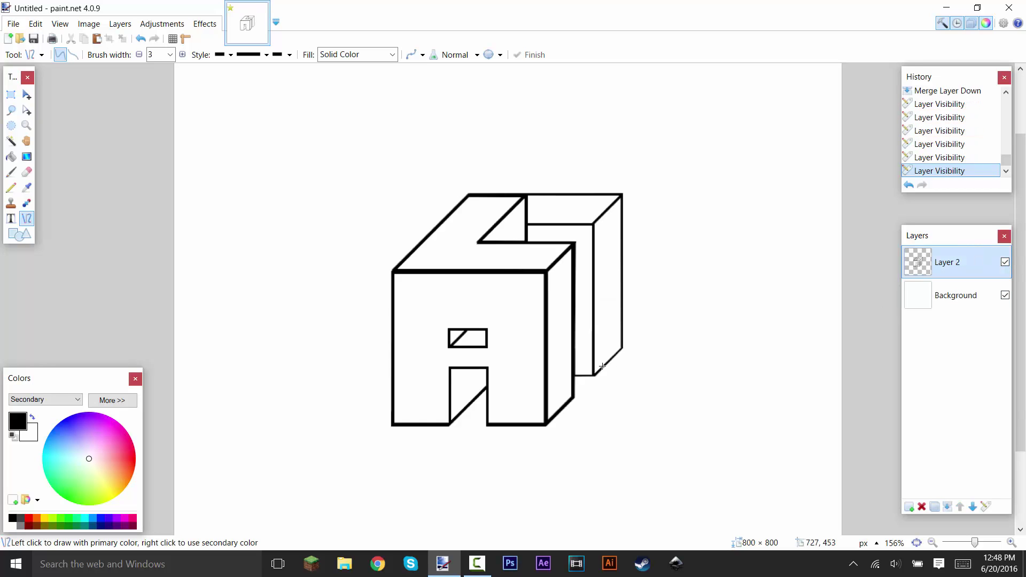
Step: Centre the drawing on the canvas with Object Align > Center Both
key(ctrl+b)
scroll(601, 366, up, 1)
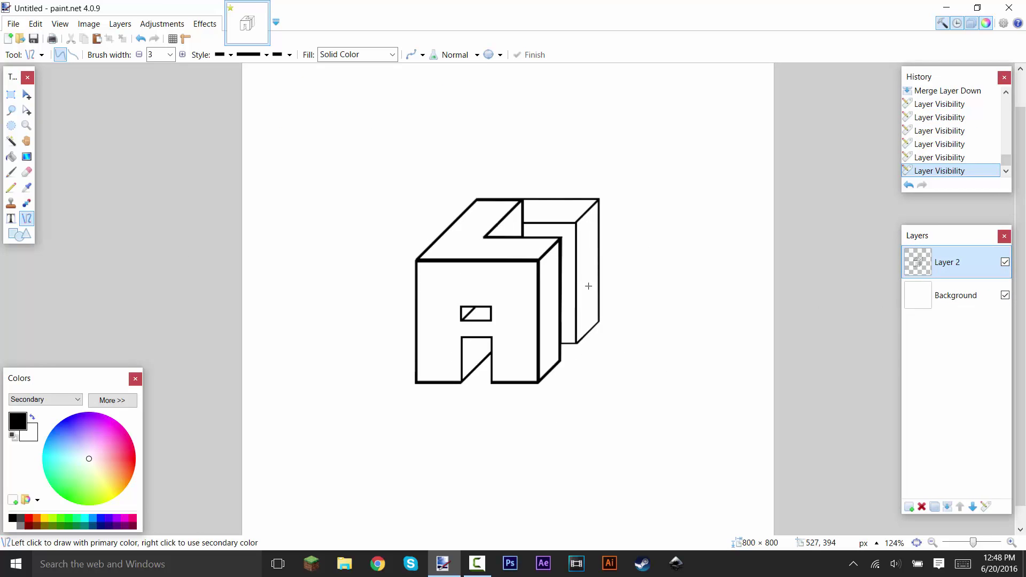
click(205, 24)
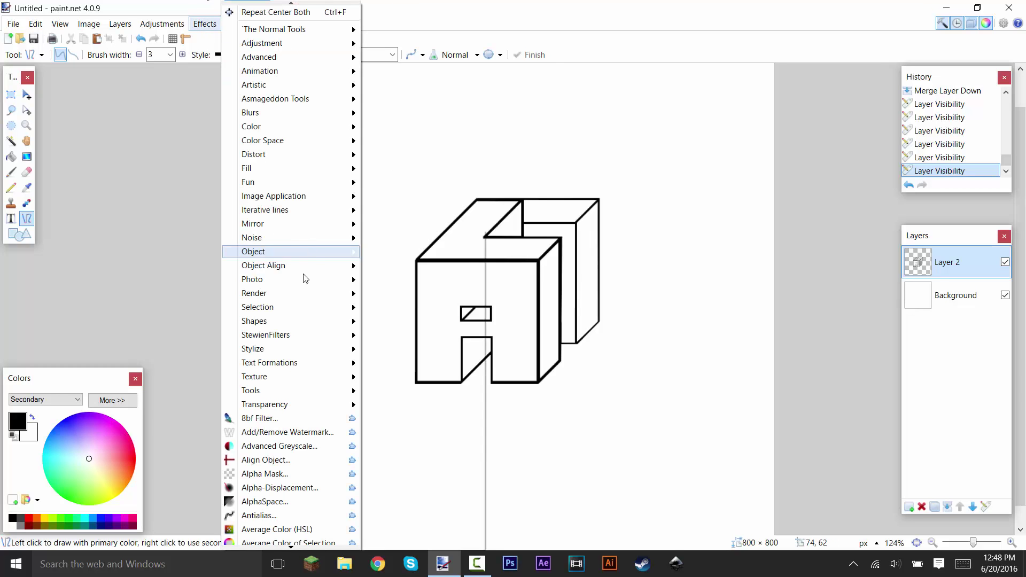
mouse_move(270, 266)
click(389, 269)
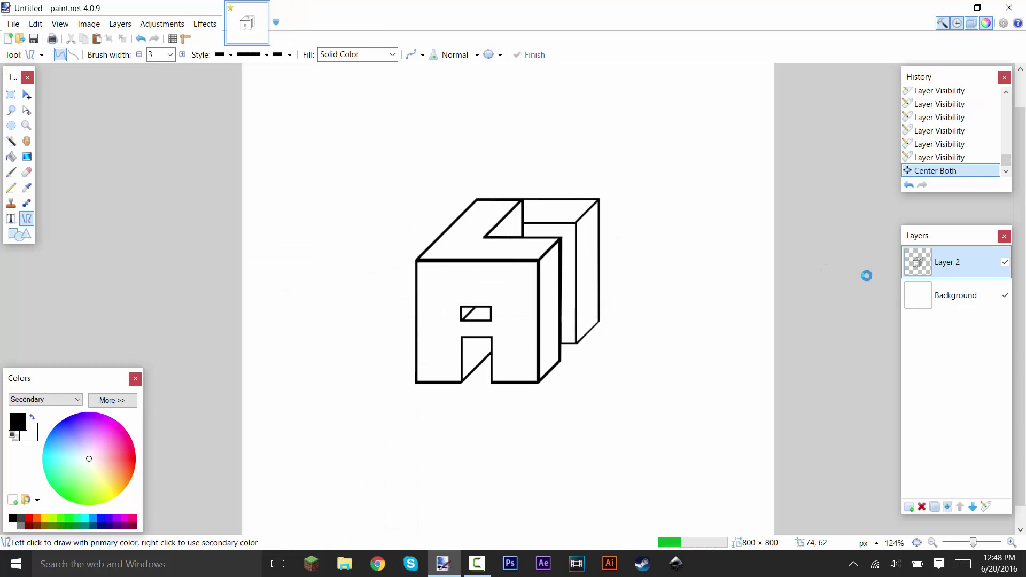
Step: Duplicate Layer 2 and make the lower copy the working layer
scroll(491, 272, down, 2)
scroll(491, 272, up, 2)
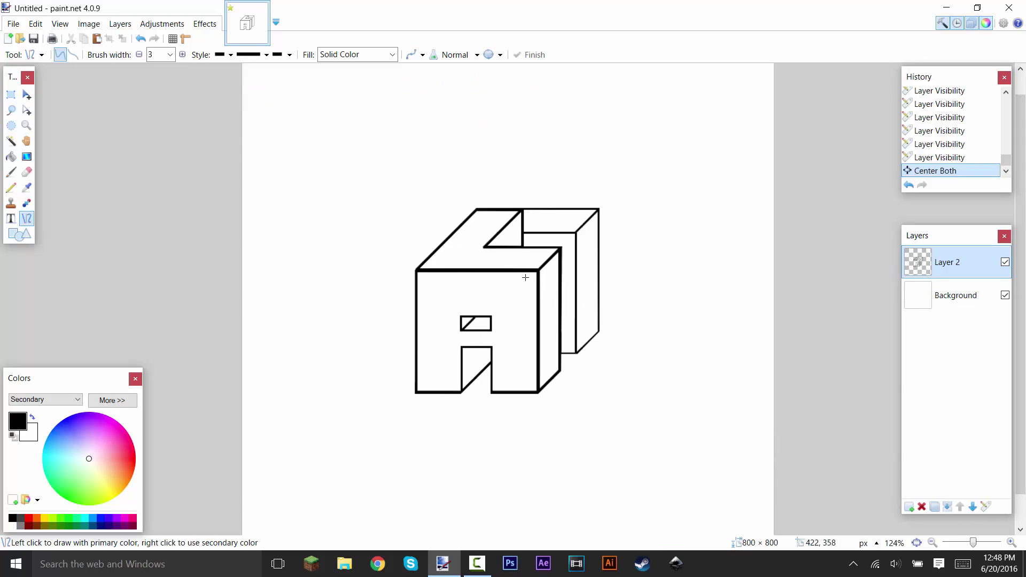
scroll(491, 272, down, 1)
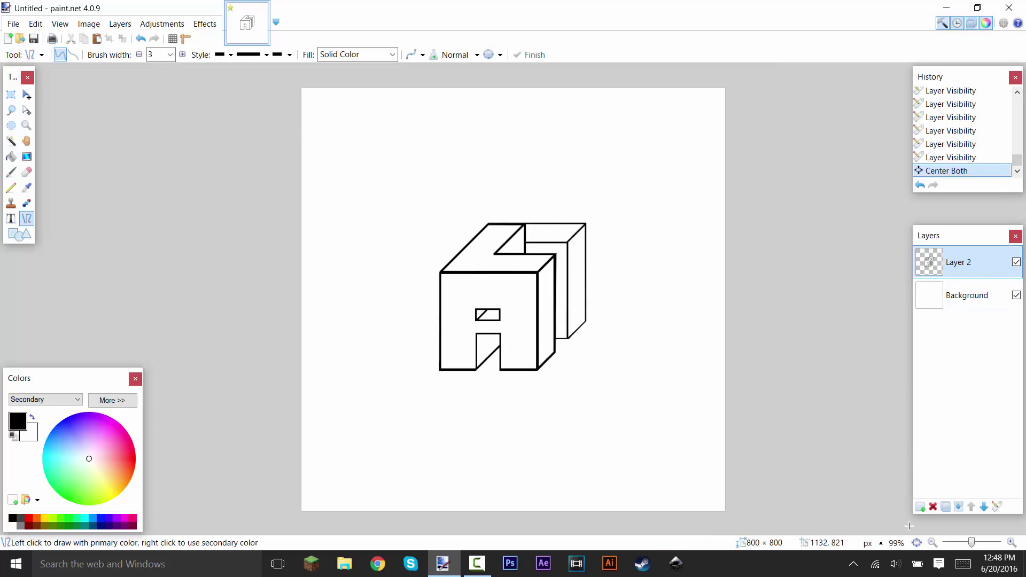
click(946, 506)
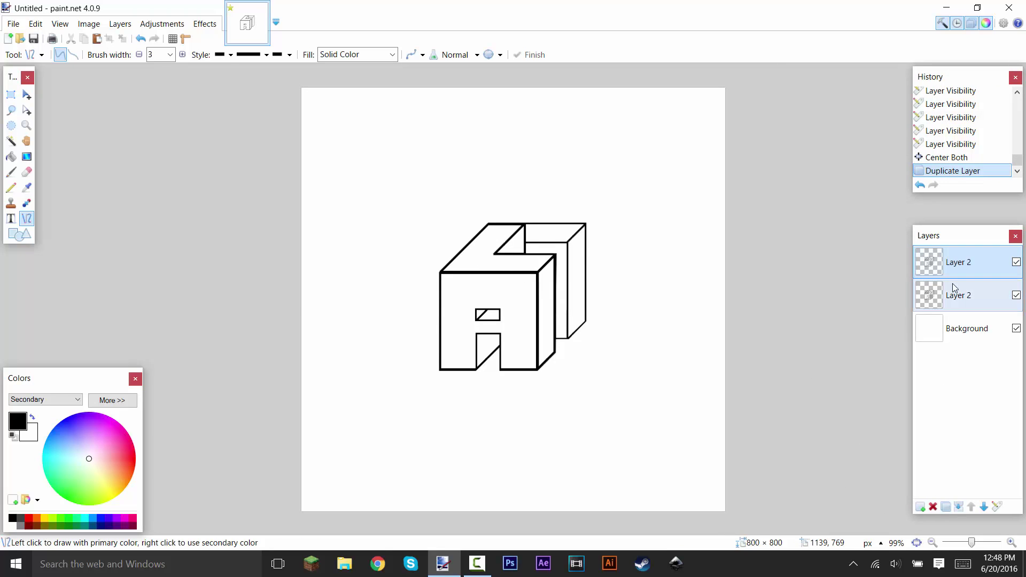
click(958, 300)
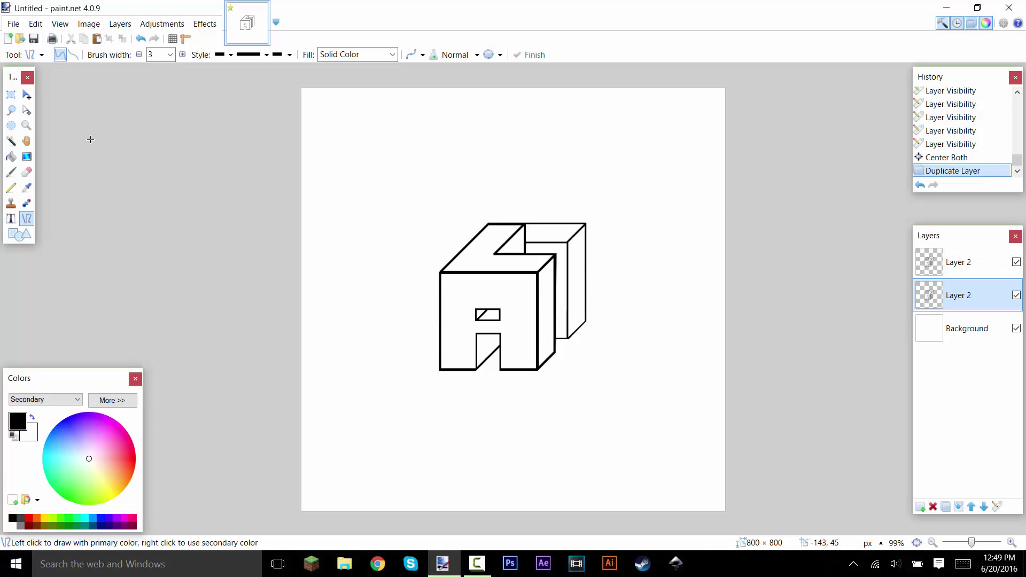
Step: Paint Bucket-fill the A's front face with dark red
click(11, 156)
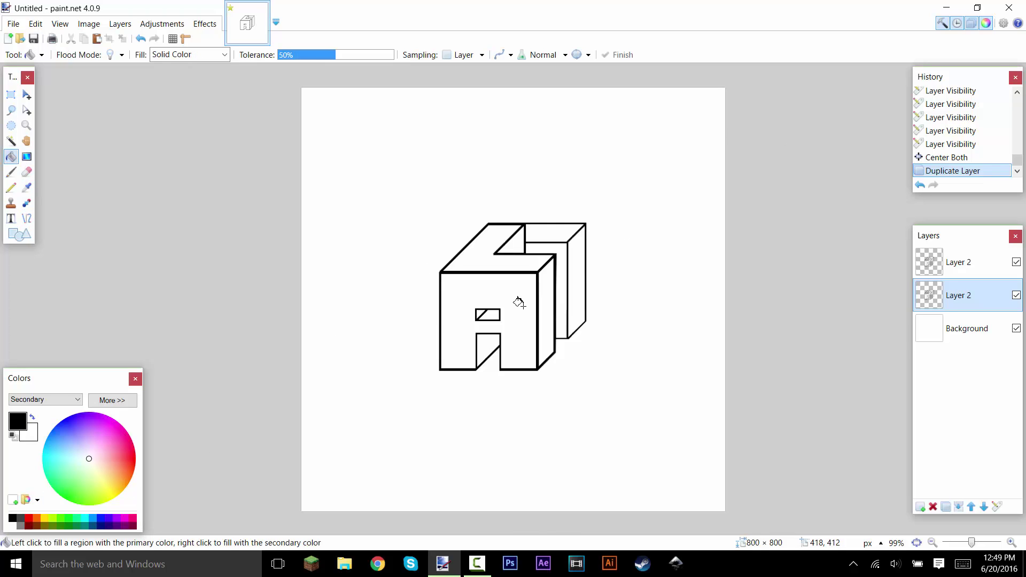
scroll(518, 303, up, 2)
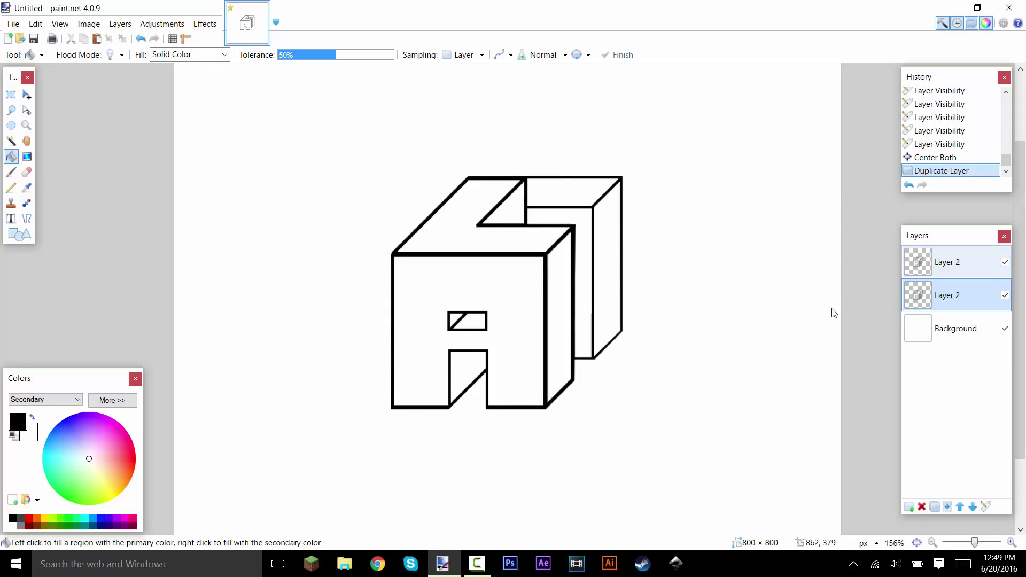
key(x)
click(30, 527)
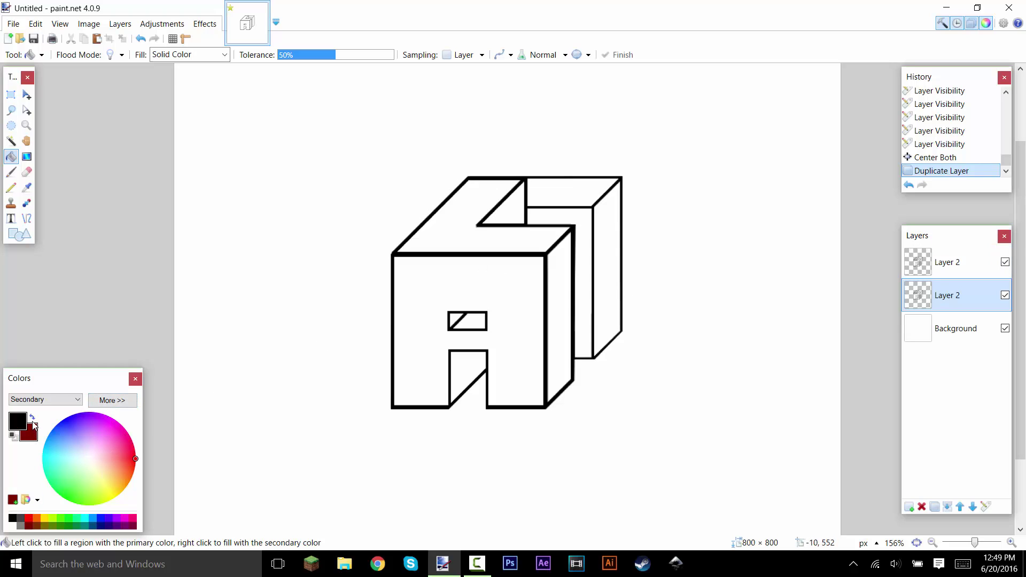
click(21, 421)
click(527, 293)
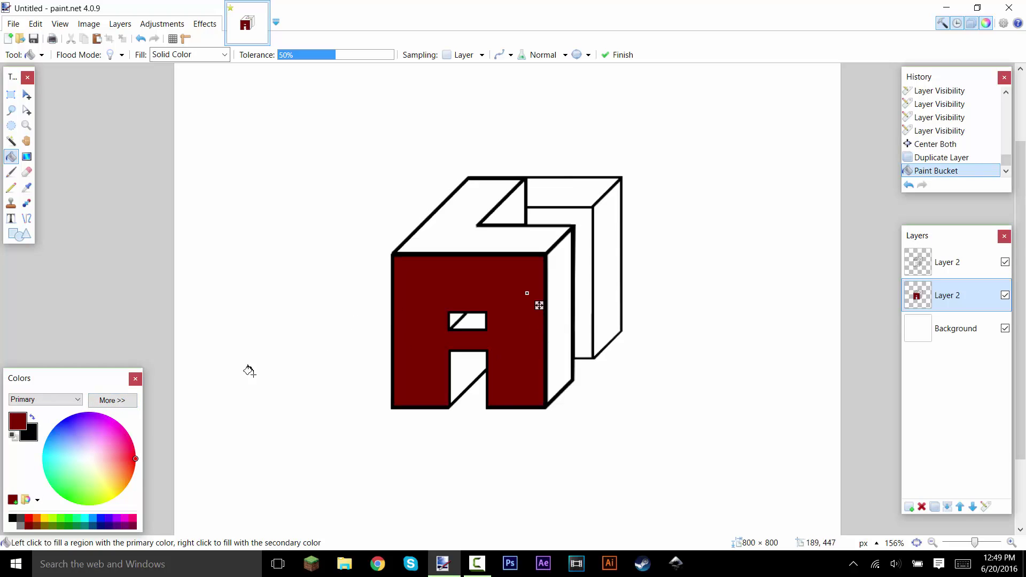
Step: Brighten the red, fill the A's top face, and pick vivid red D80000
click(113, 401)
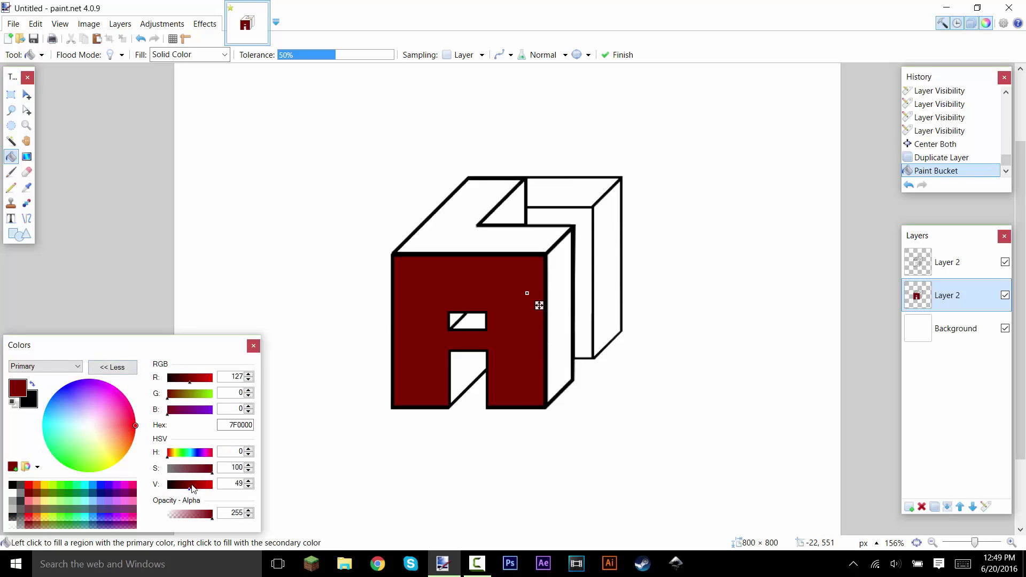
drag(193, 488, 199, 489)
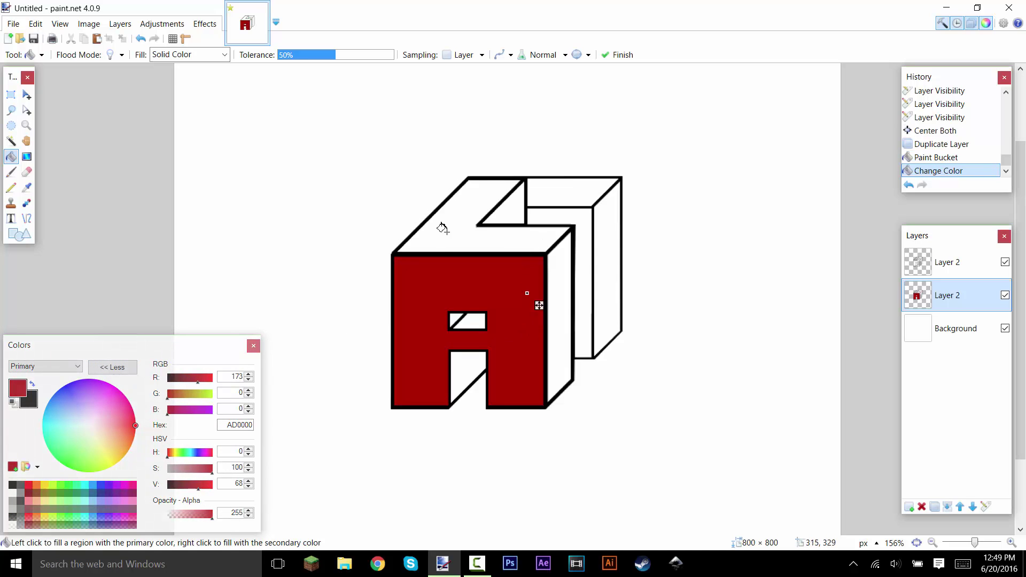
click(462, 209)
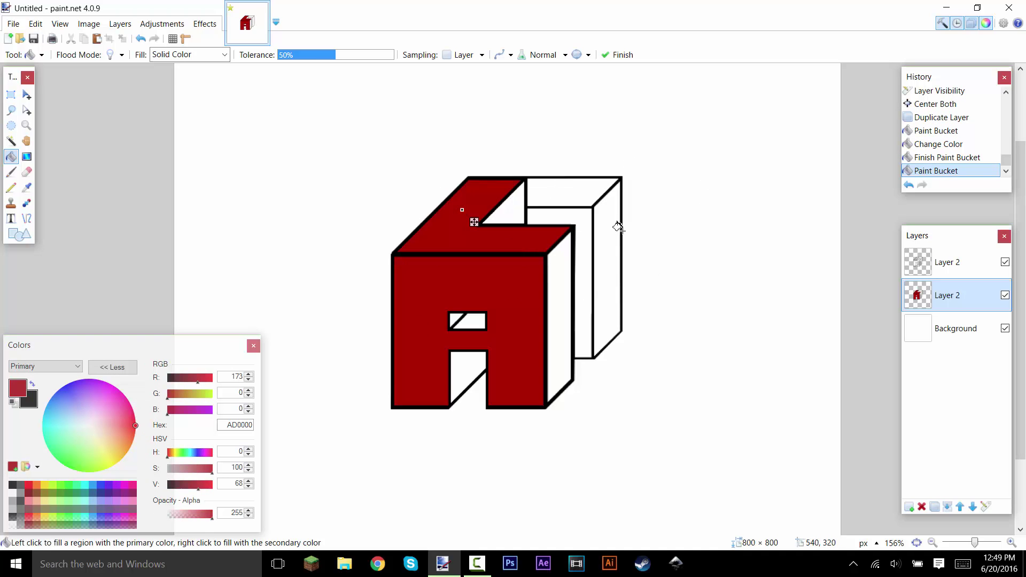
key(Return)
scroll(648, 241, up, 4)
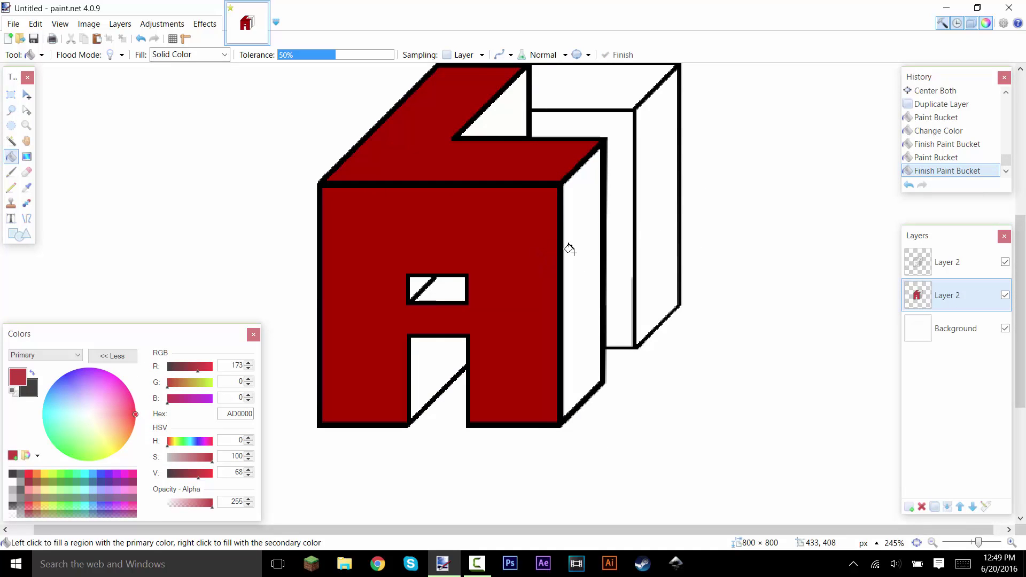
scroll(619, 199, up, 2)
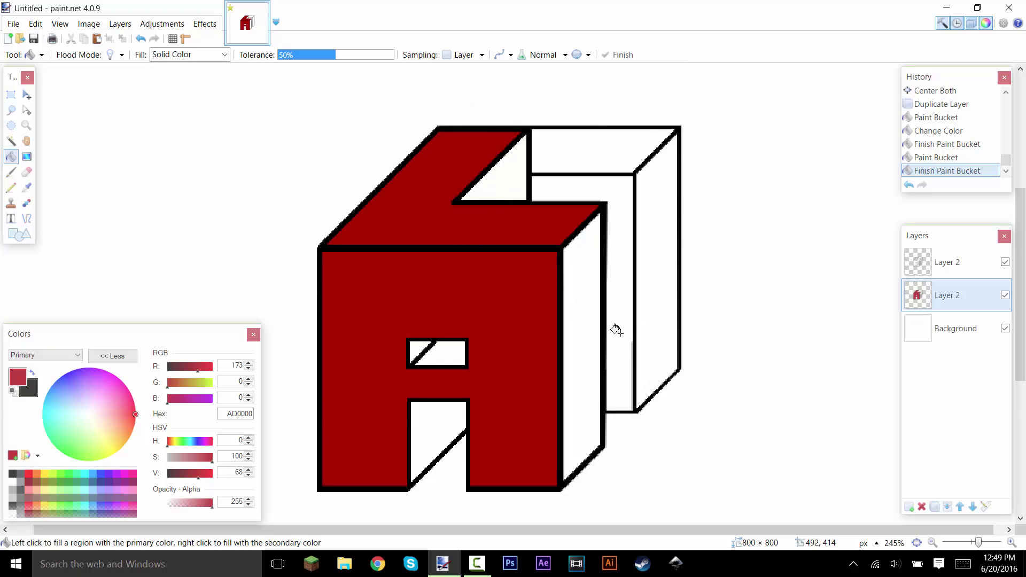
scroll(615, 329, down, 2)
scroll(613, 328, up, 4)
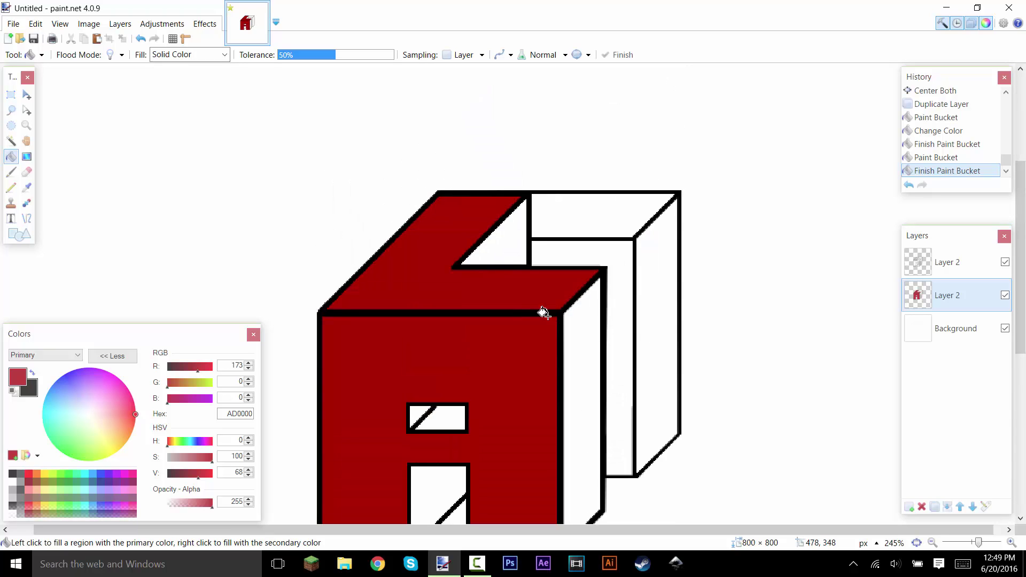
click(204, 475)
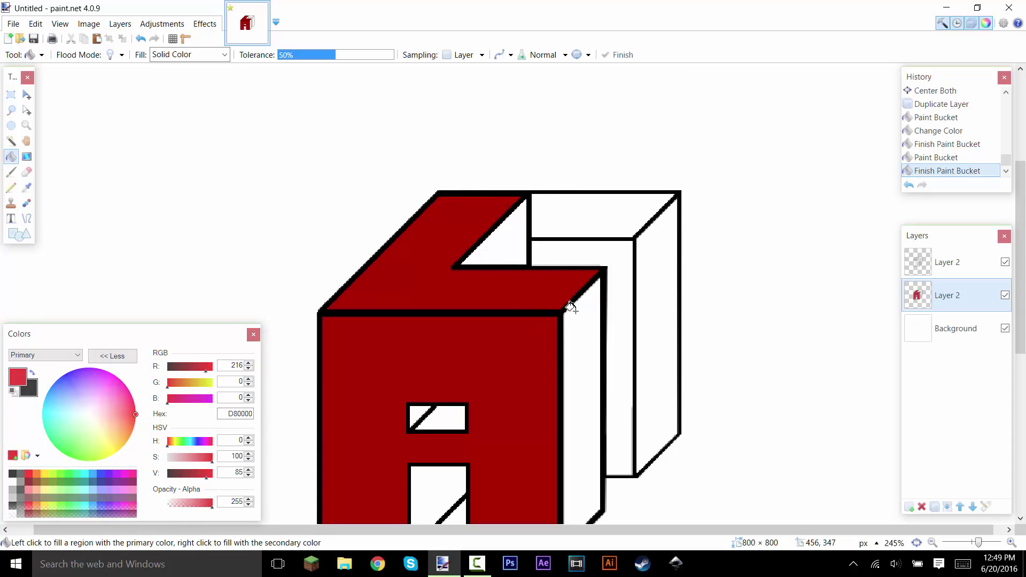
Step: Fill the front and back blocks' right side faces with bright red D80000
click(591, 327)
click(672, 244)
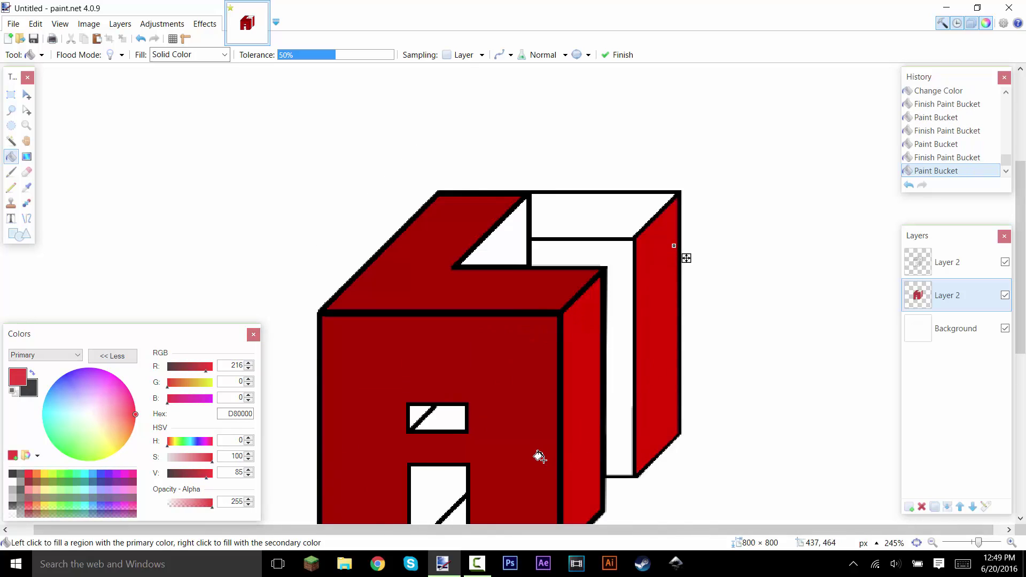
scroll(536, 444, down, 2)
scroll(536, 419, up, 2)
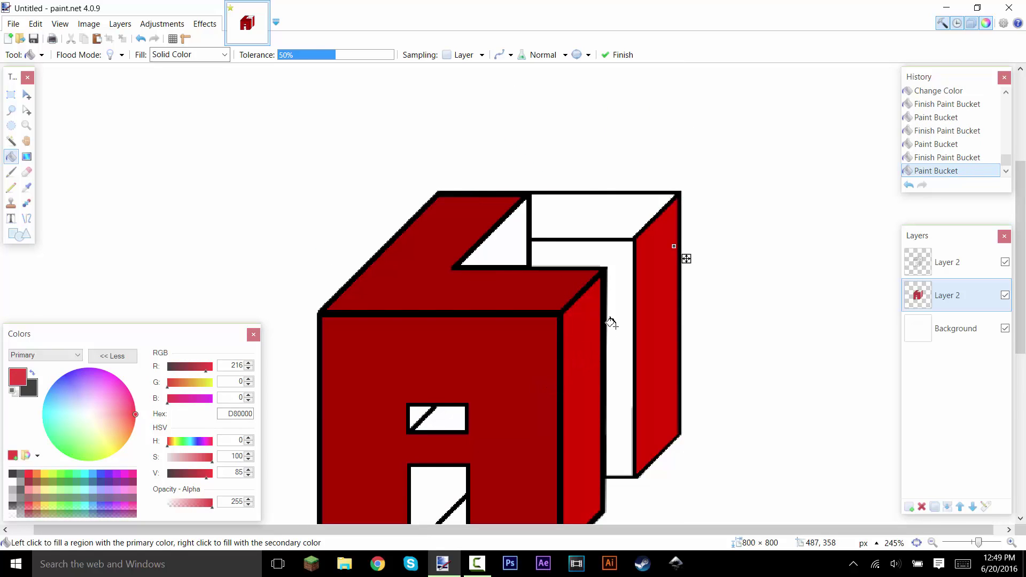
scroll(439, 424, down, 2)
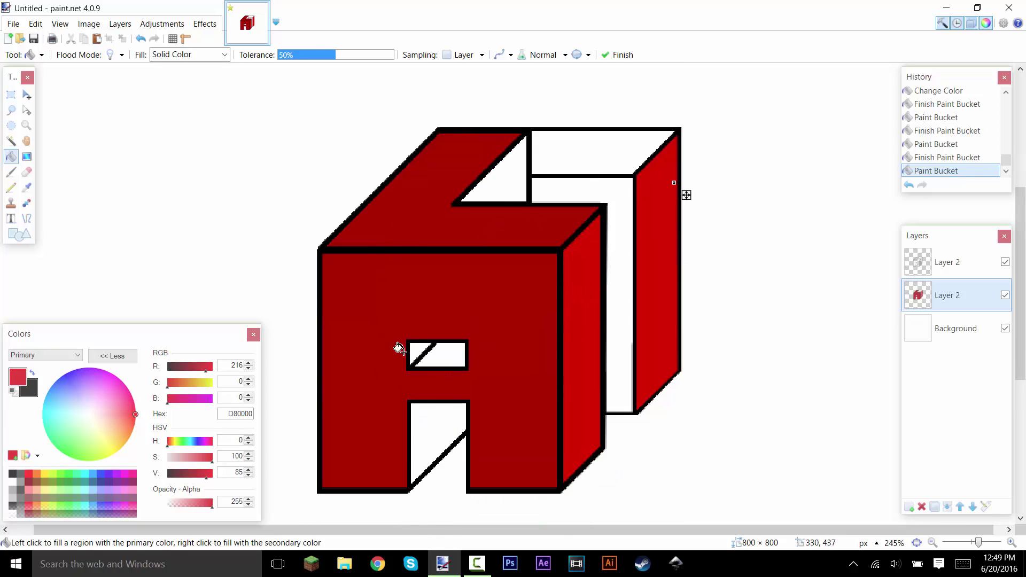
scroll(408, 339, up, 2)
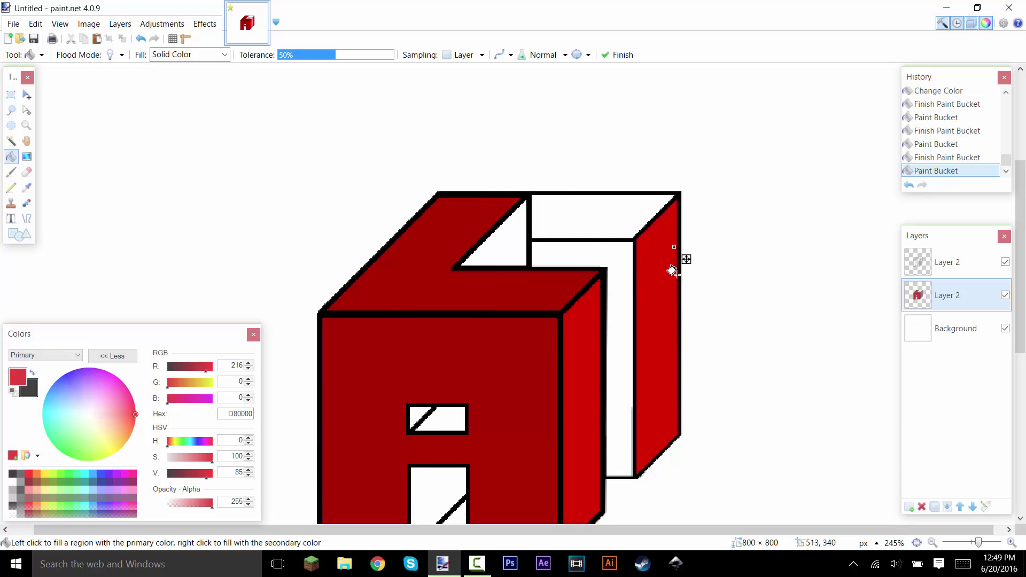
Step: Fill the top-notch triangle and the lower opening's and small window's left inner faces red
click(506, 239)
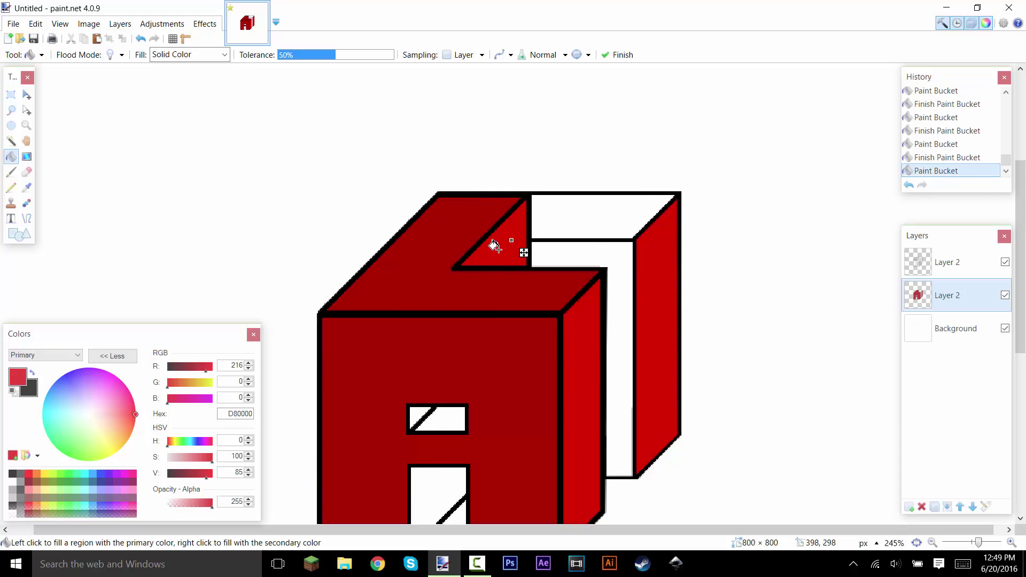
scroll(510, 278, down, 4)
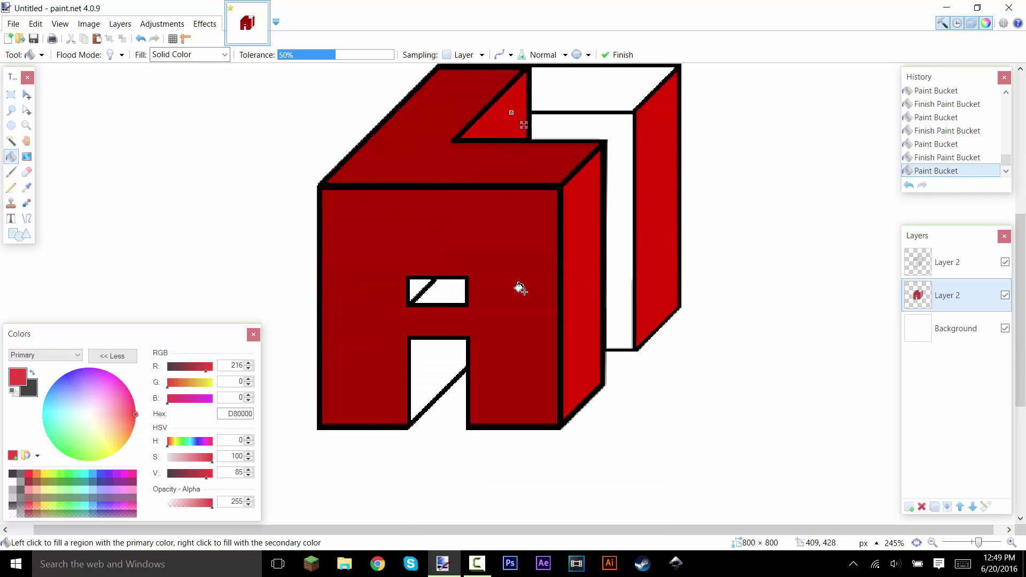
click(429, 361)
click(414, 285)
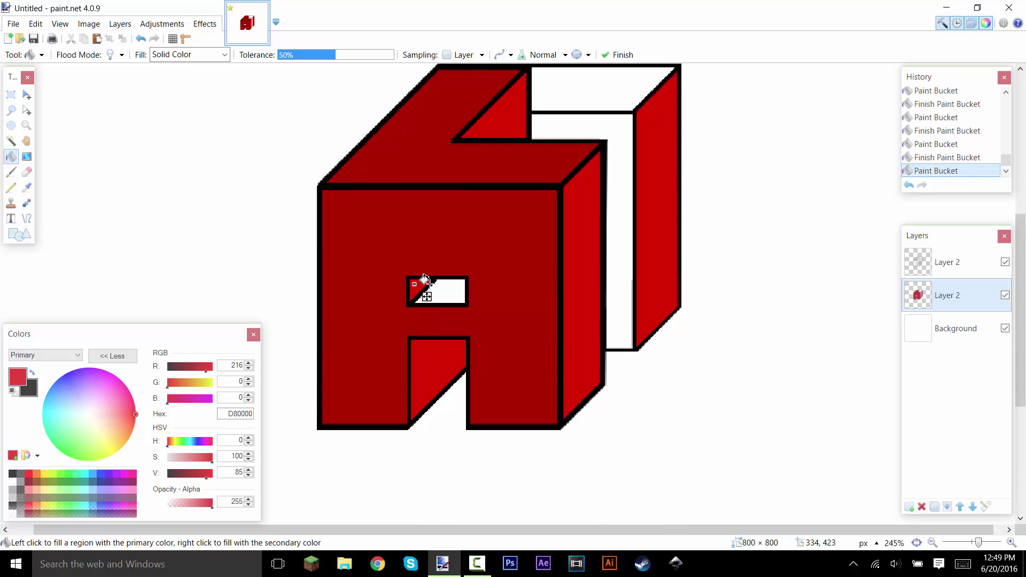
scroll(566, 255, up, 4)
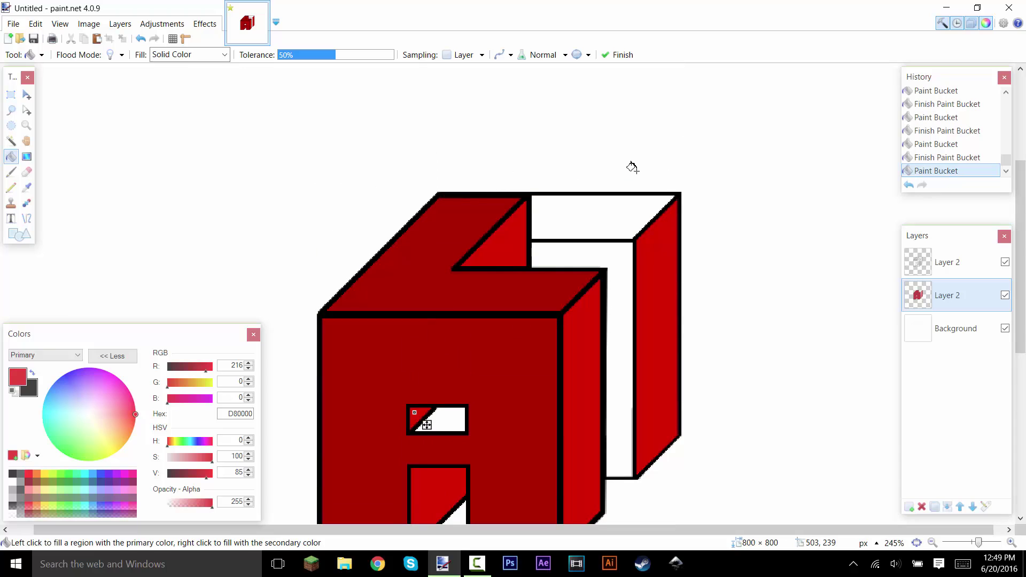
key(Return)
scroll(612, 282, down, 4)
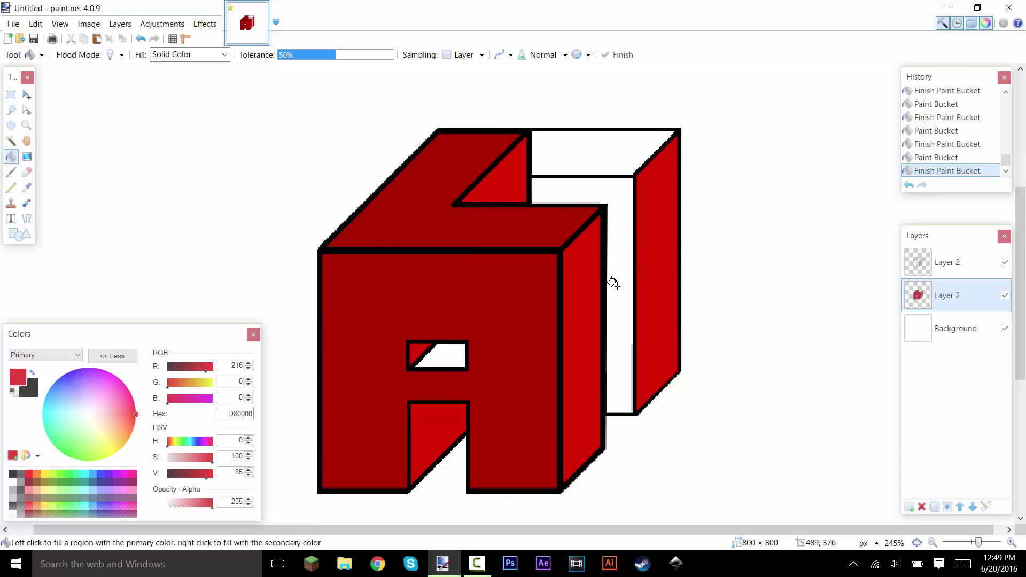
scroll(610, 280, up, 4)
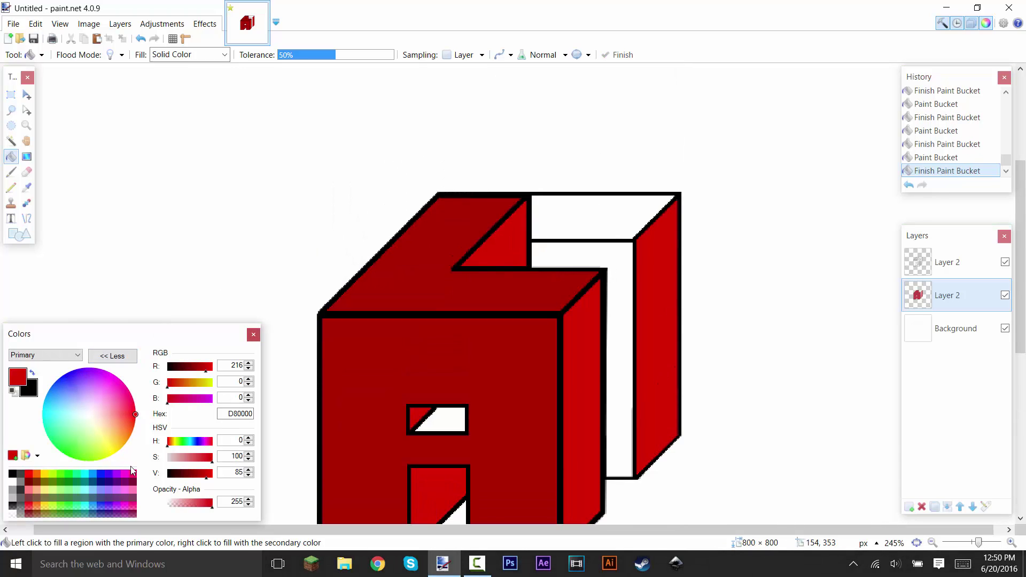
Step: Try a darker red on the back cube's top strip, then undo it
drag(203, 476, 198, 478)
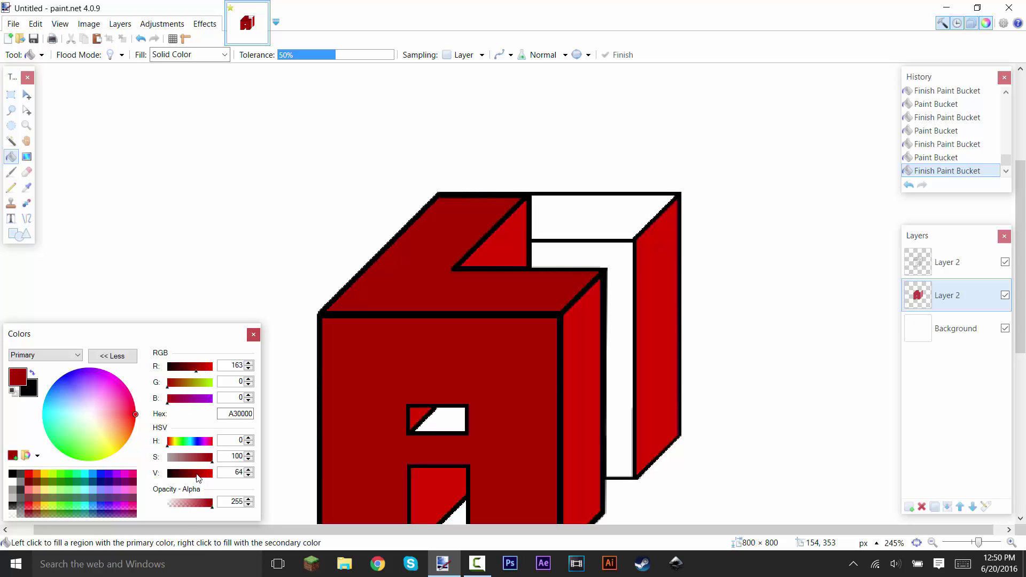
scroll(523, 359, up, 2)
scroll(524, 360, down, 3)
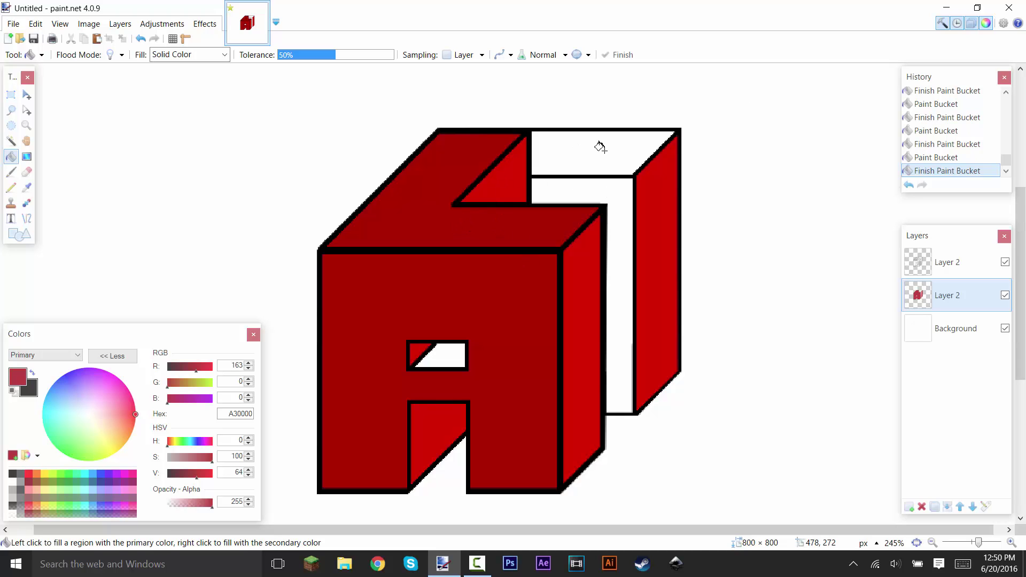
click(600, 150)
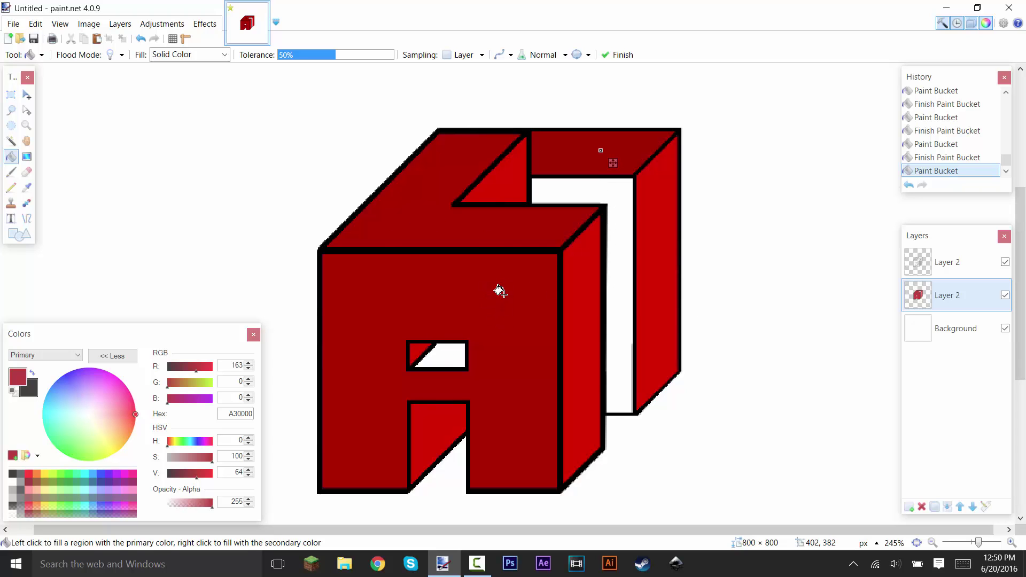
key(ctrl+z)
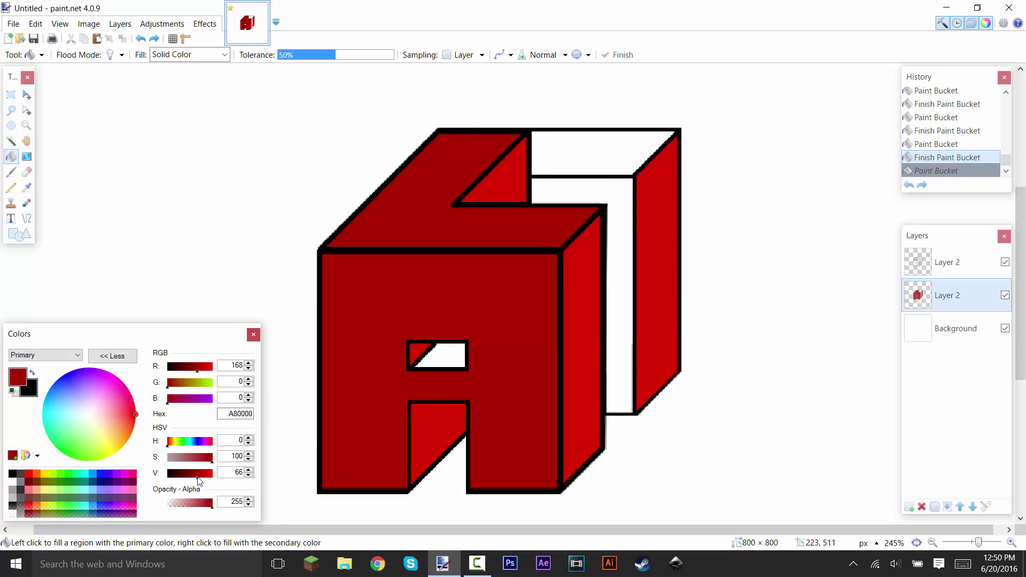
Step: Fill the back cube's top face, inner back face and crossbar window with sampled red darkened to 820000
drag(198, 477, 202, 477)
click(26, 186)
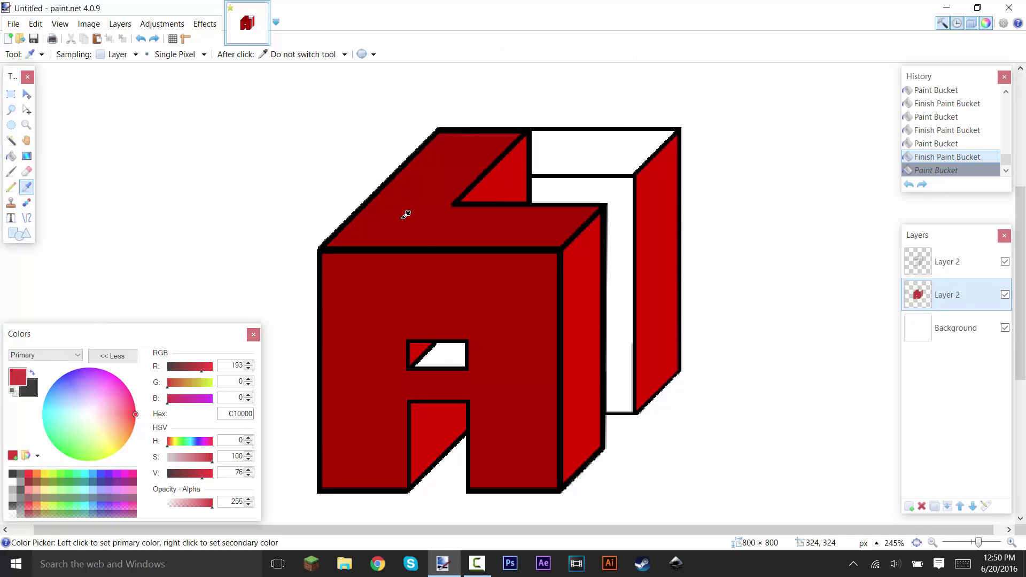
click(445, 201)
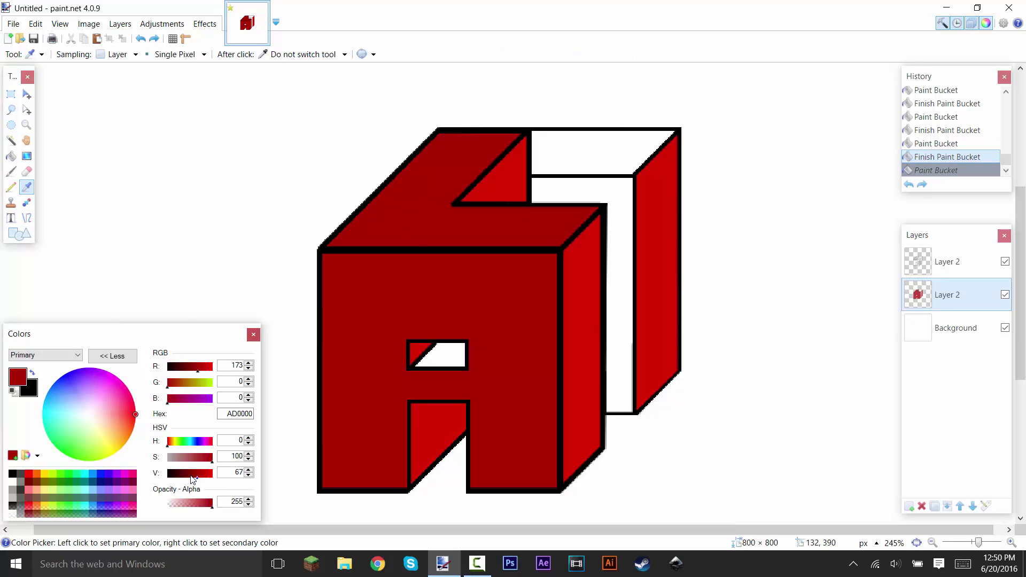
drag(193, 479, 190, 476)
click(10, 156)
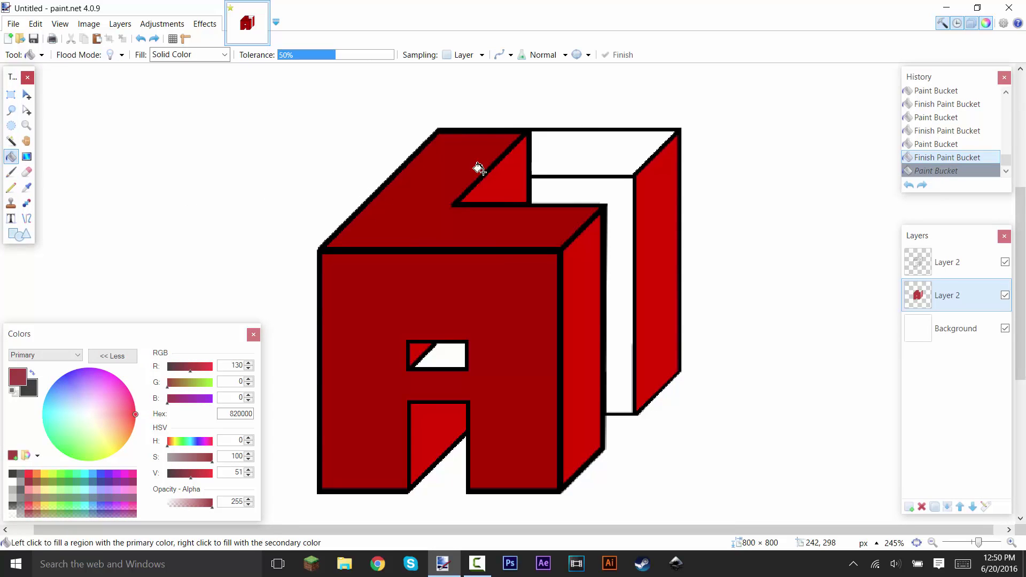
click(543, 163)
click(616, 200)
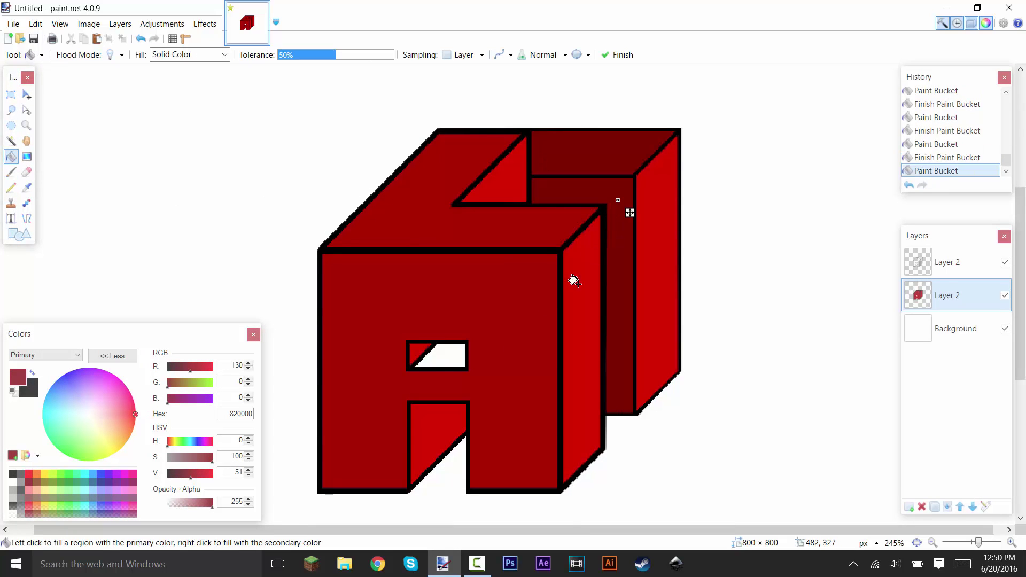
click(445, 357)
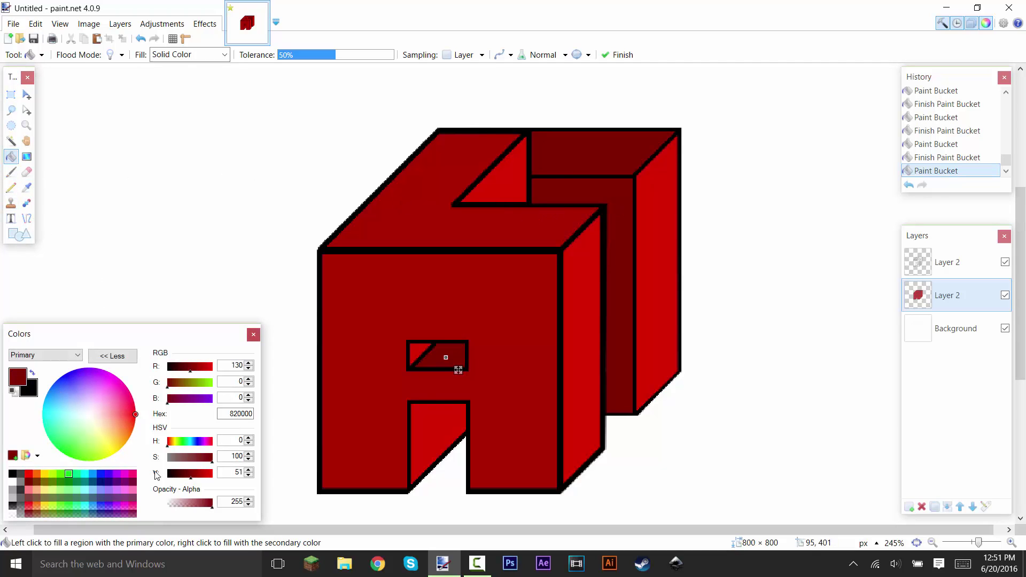
Step: Fill the inner right face with slightly lighter red 8E0000
click(193, 474)
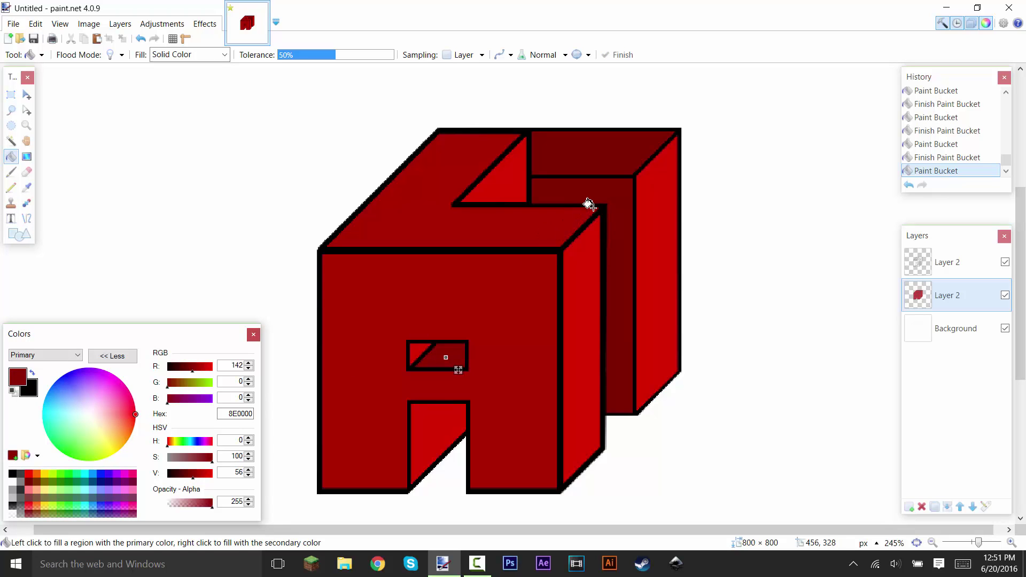
click(611, 195)
key(Return)
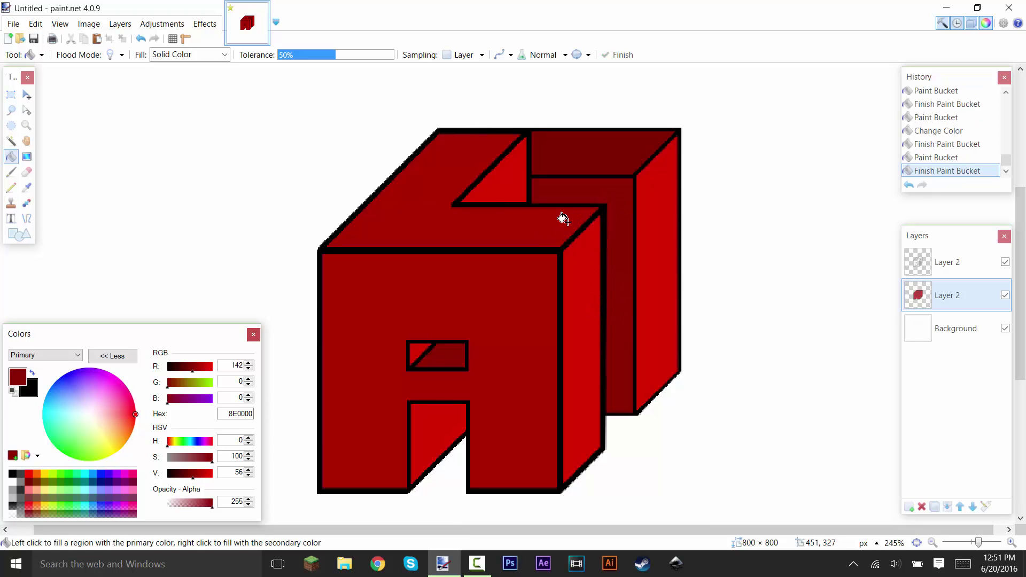
Step: Duplicate the coloured cube letters layer
scroll(561, 216, down, 1)
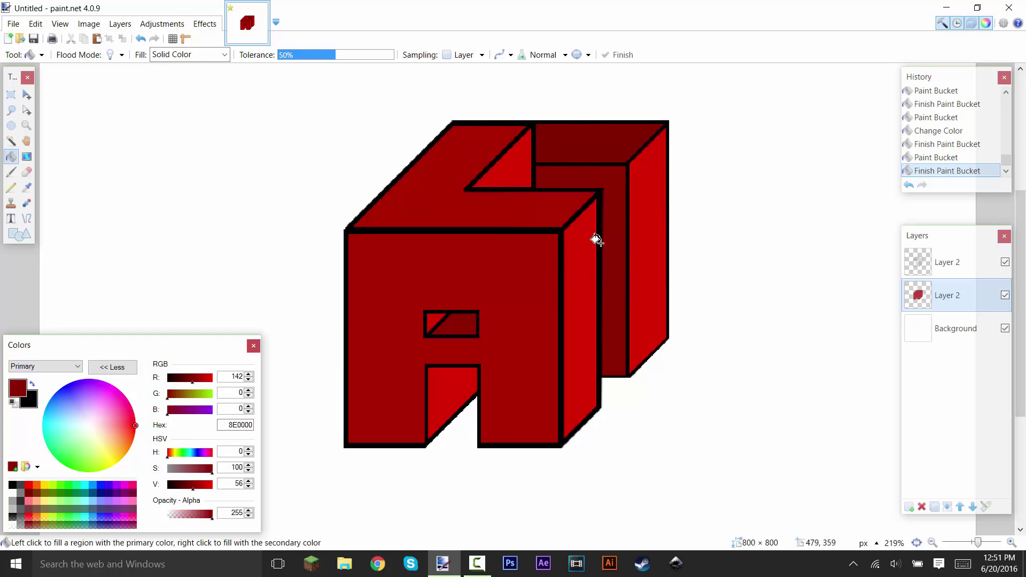
key(ctrl+b)
scroll(518, 269, up, 3)
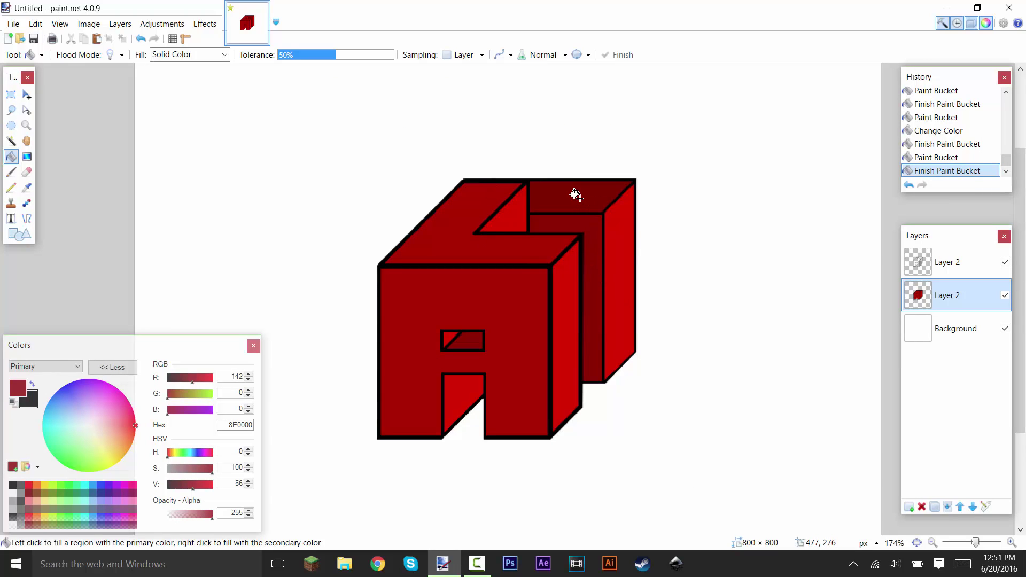
scroll(653, 197, down, 5)
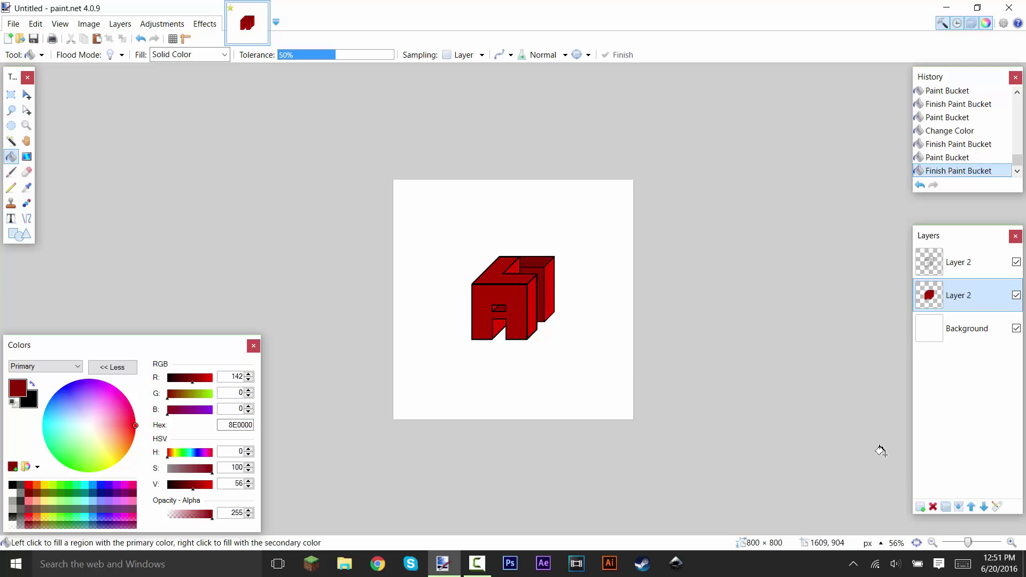
click(946, 507)
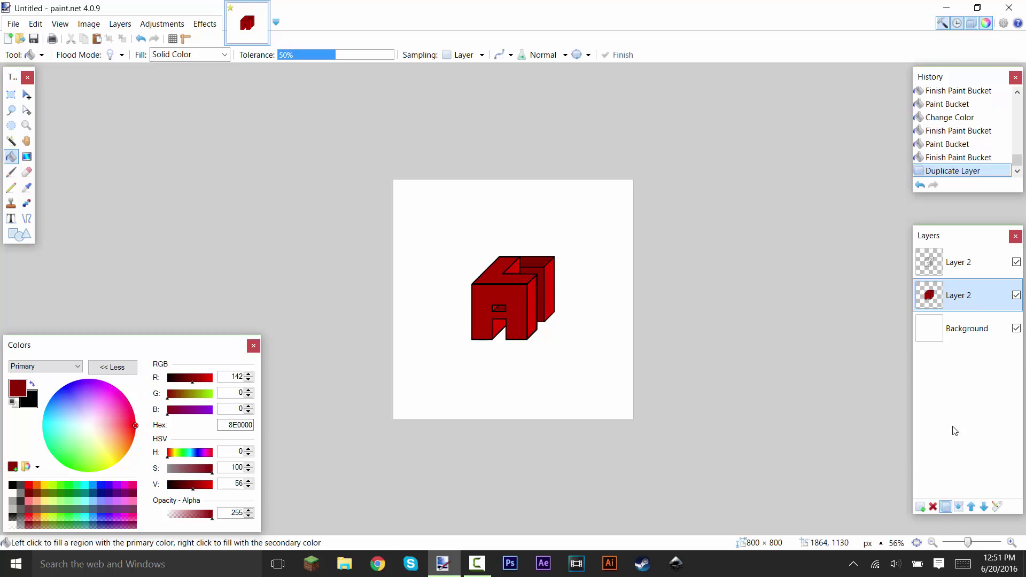
Step: Apply a Drop Shadow with blur 0, widening 24, bright green colour, and Keep original image off
scroll(311, 293, up, 2)
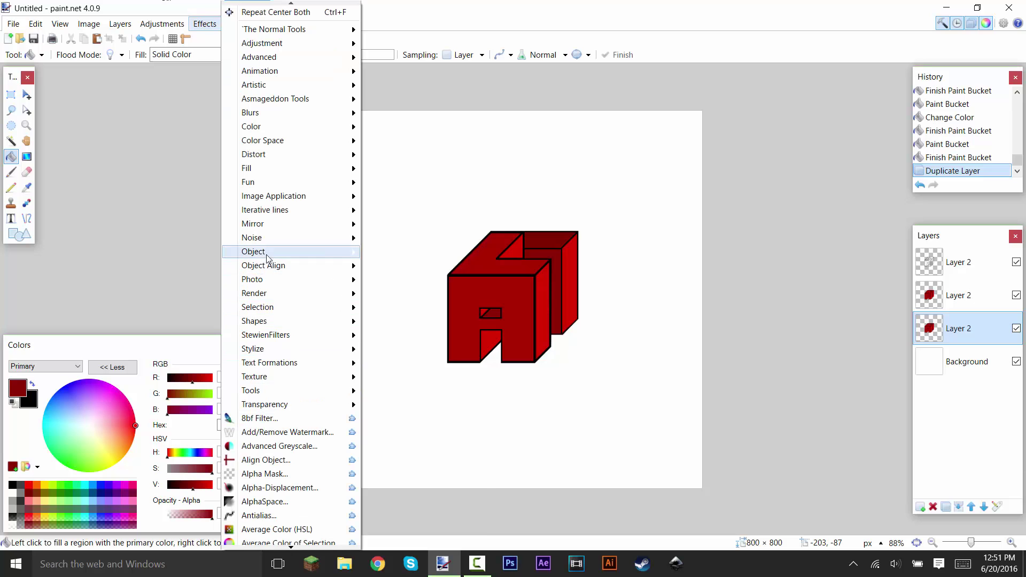
mouse_move(257, 251)
click(391, 305)
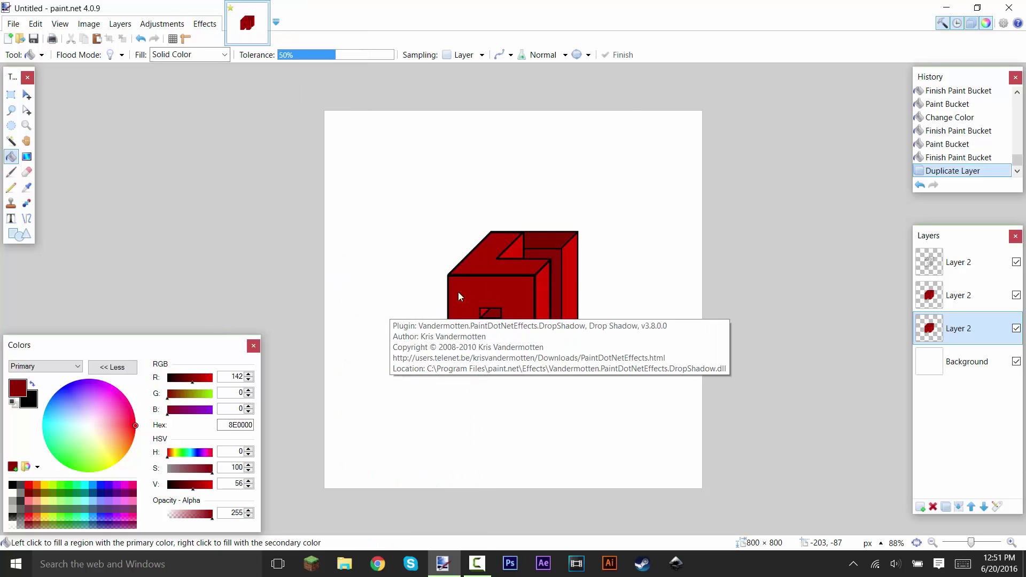
drag(541, 119, 266, 113)
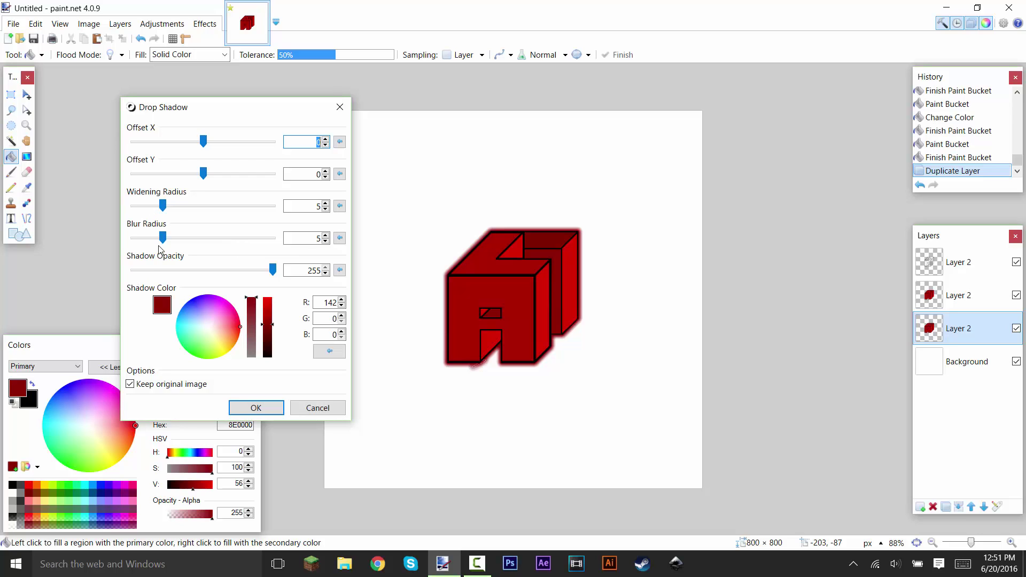
drag(163, 238, 134, 237)
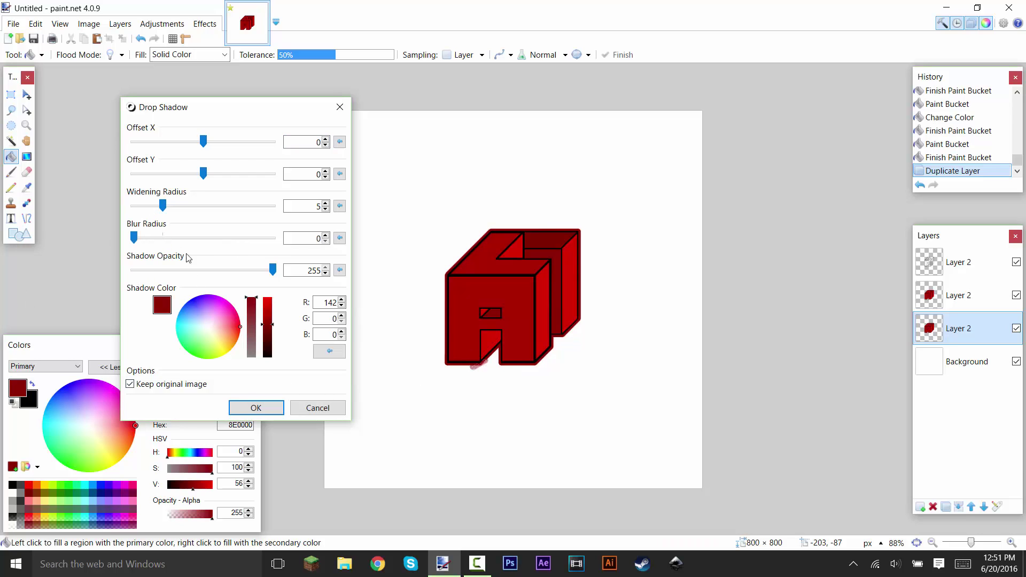
drag(163, 207, 526, 212)
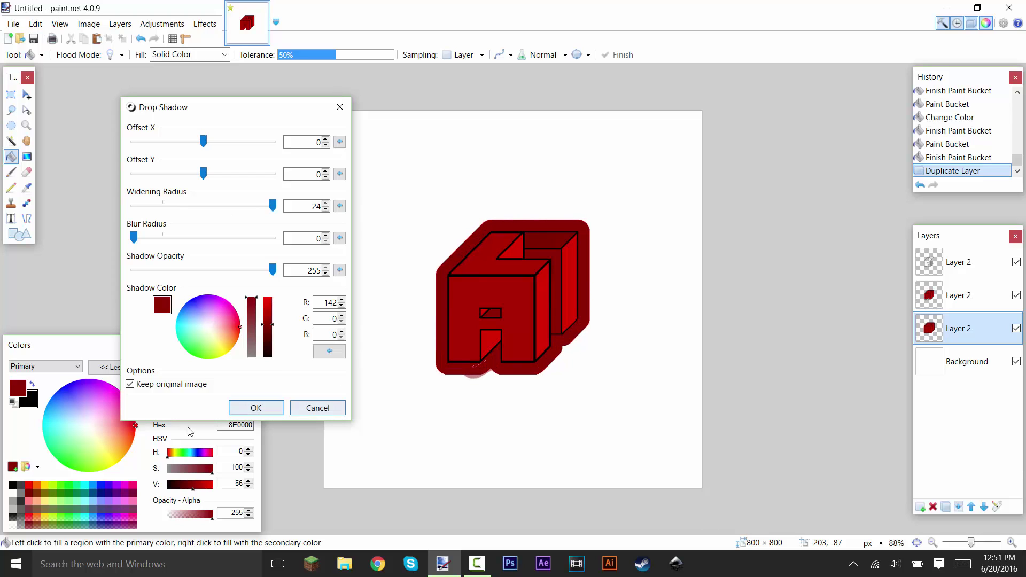
drag(200, 351, 186, 350)
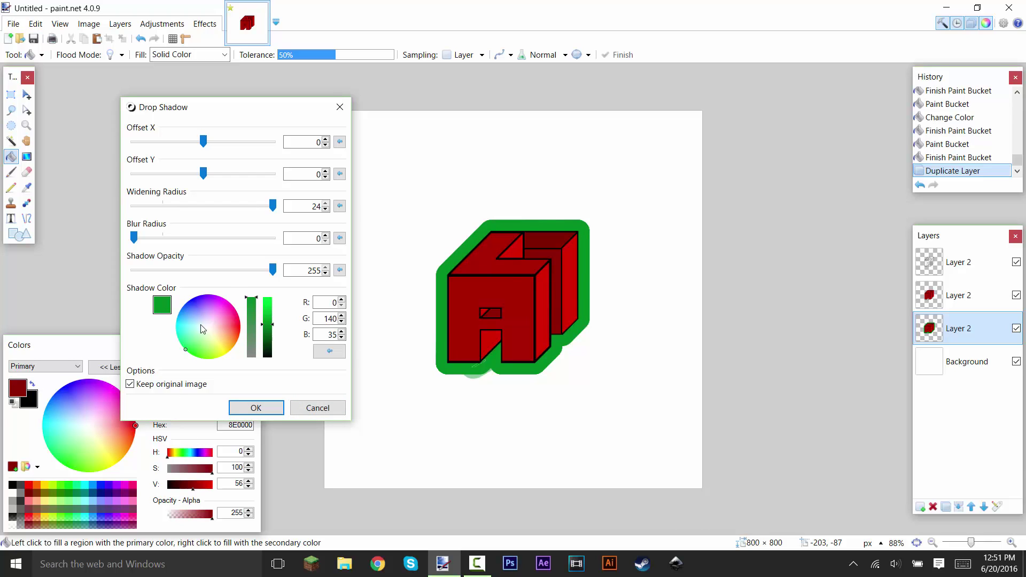
drag(264, 341, 268, 296)
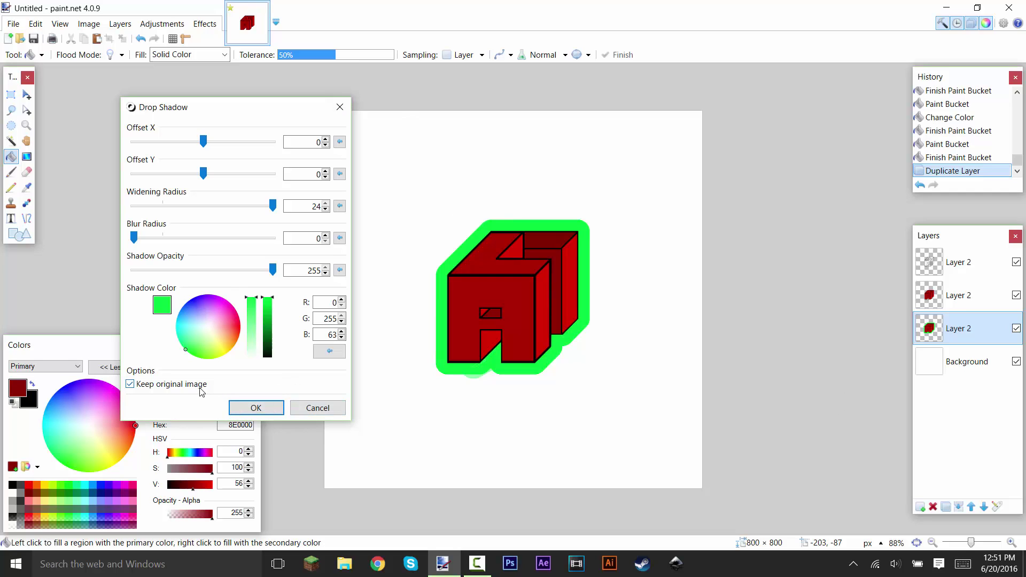
click(165, 390)
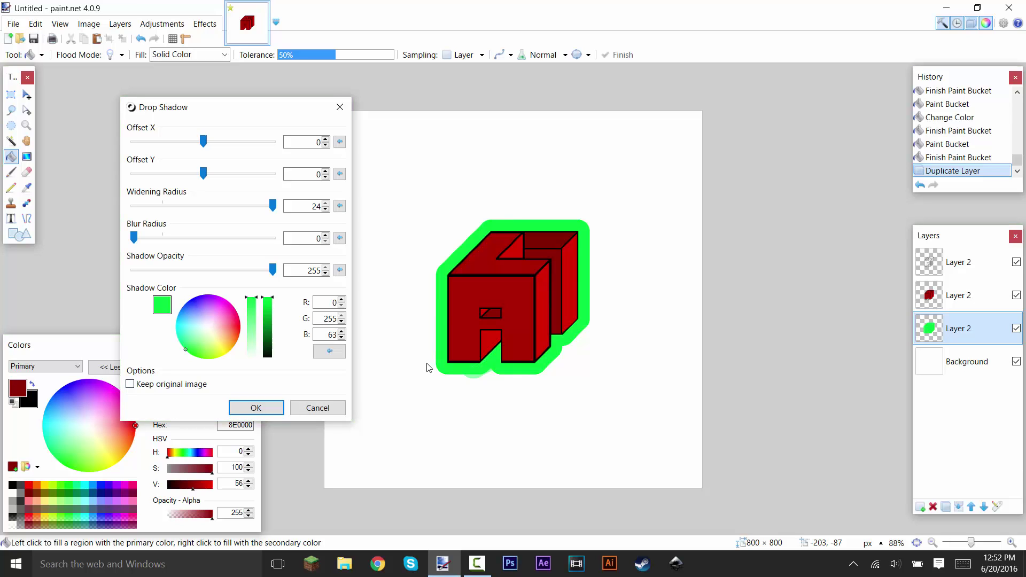
click(271, 408)
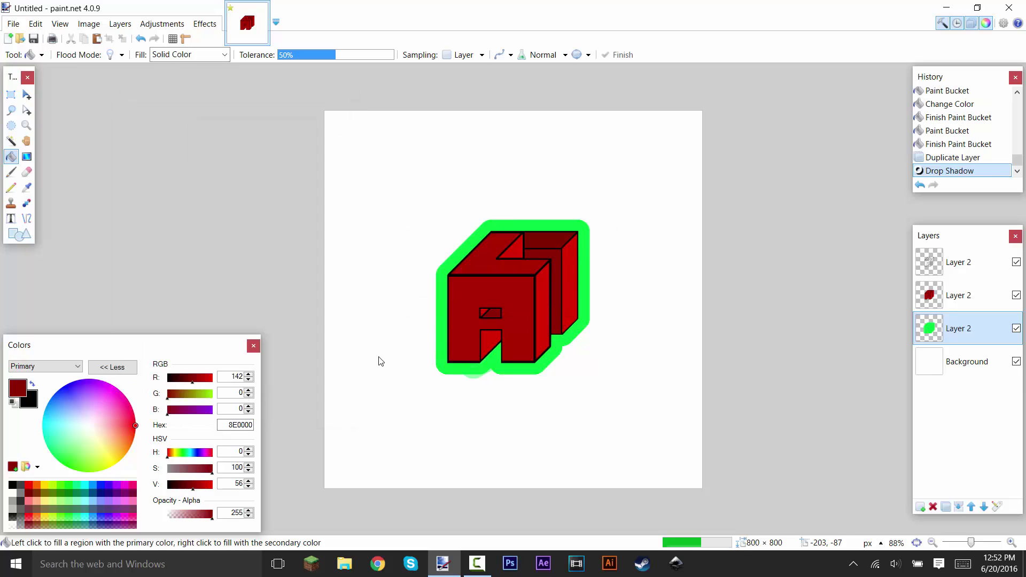
Step: Invert the white Background layer to black
scroll(504, 338, up, 5)
scroll(497, 337, down, 5)
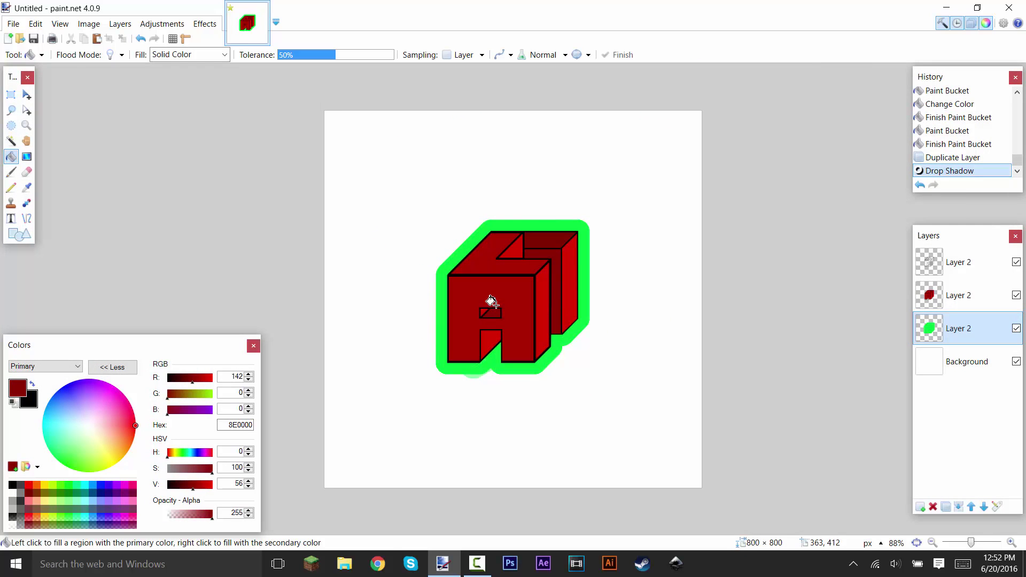
click(933, 362)
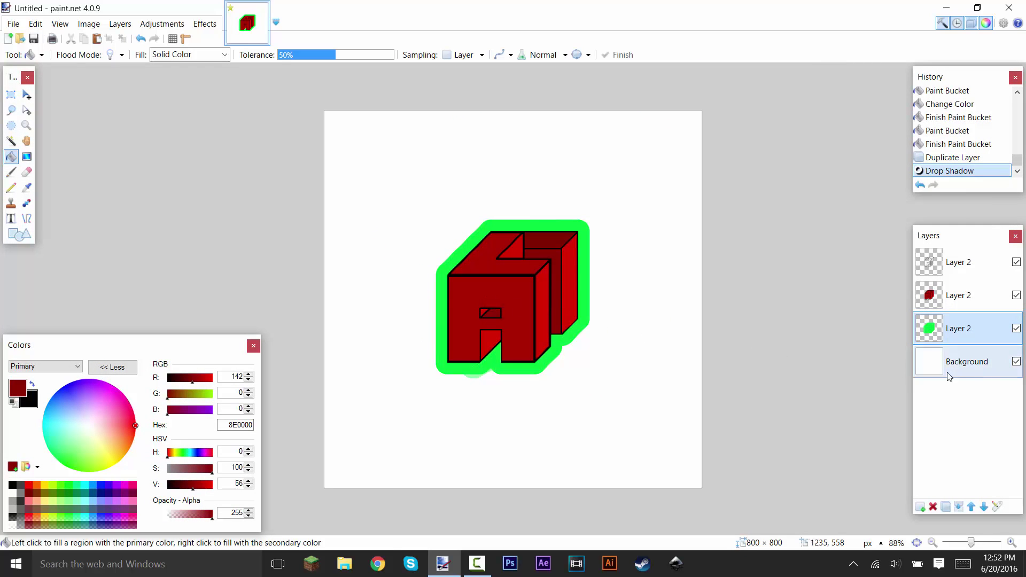
key(ctrl+shift+i)
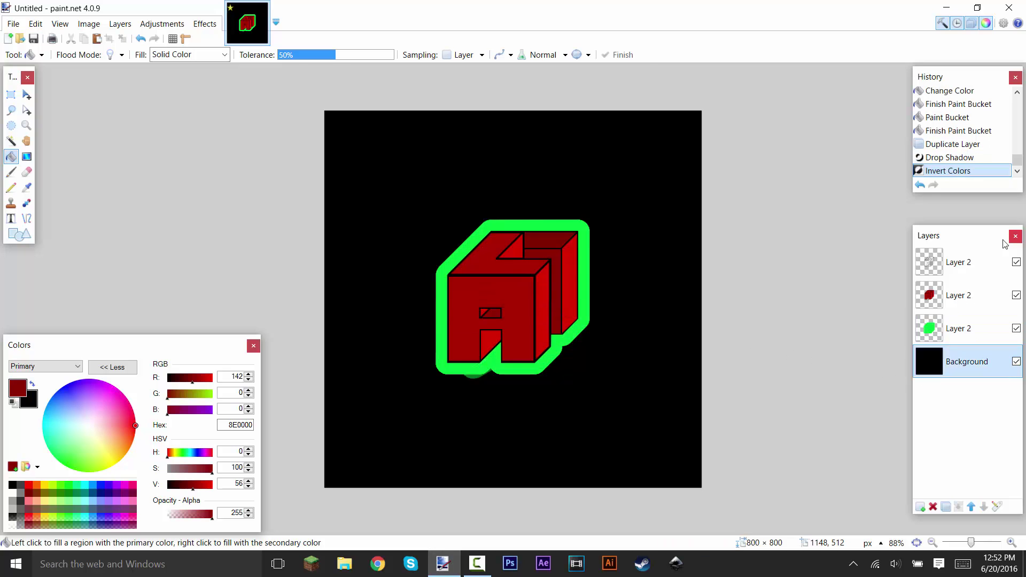
Step: Add a new Layer 5 above the green outline and set the Line/Curve tool to black
scroll(475, 377, up, 5)
scroll(481, 358, down, 3)
click(974, 338)
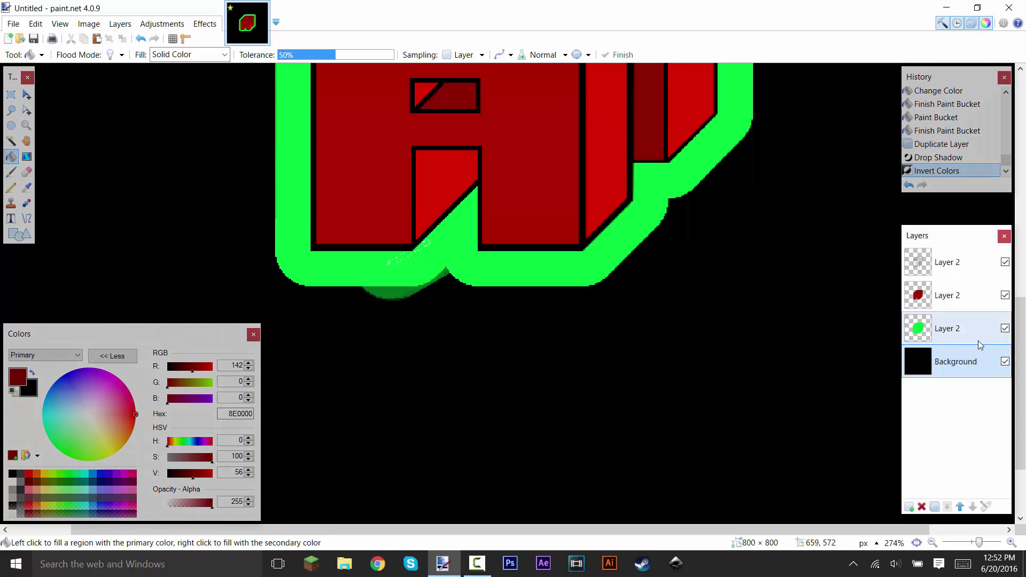
click(26, 218)
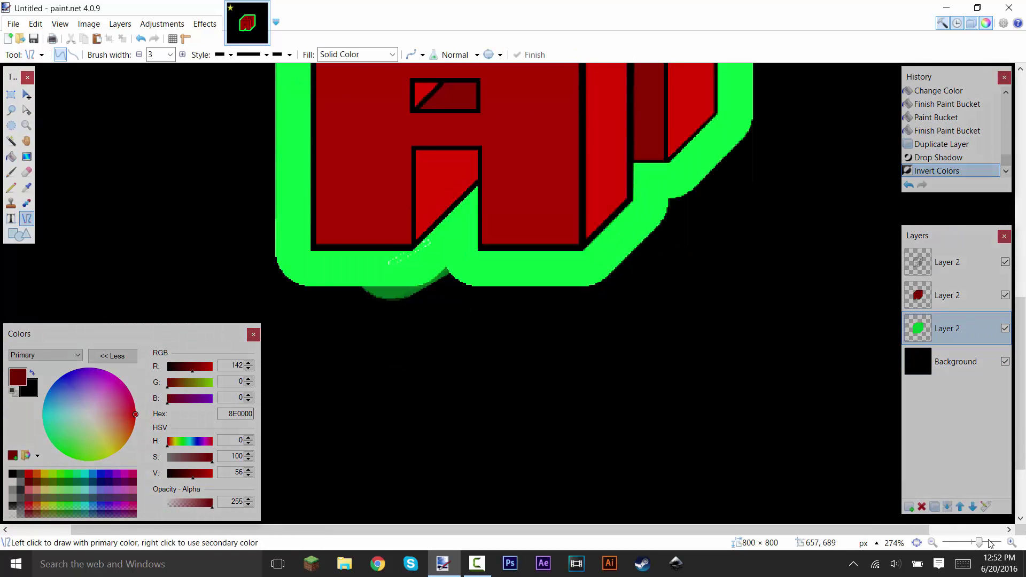
click(908, 506)
click(908, 506)
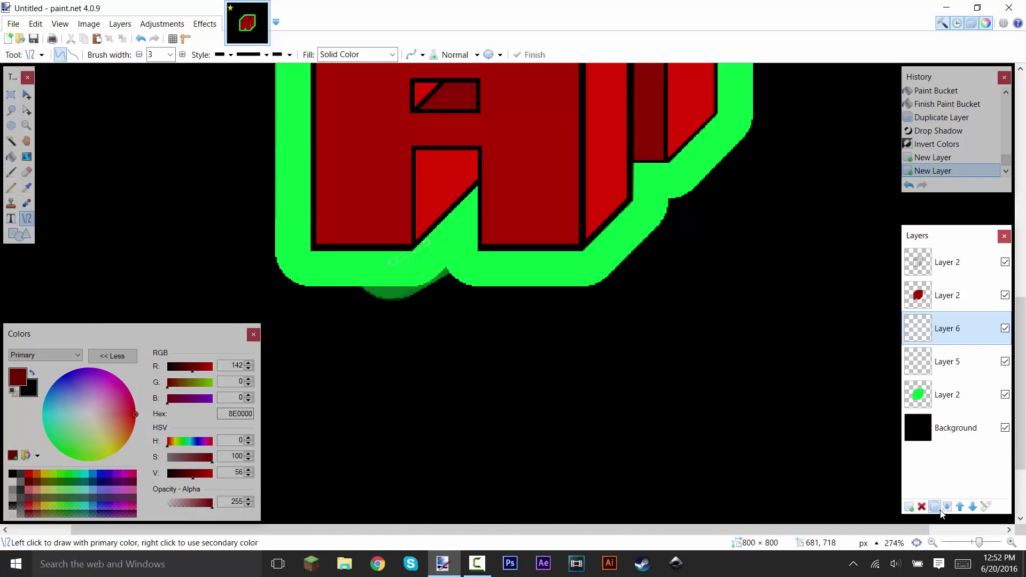
click(921, 507)
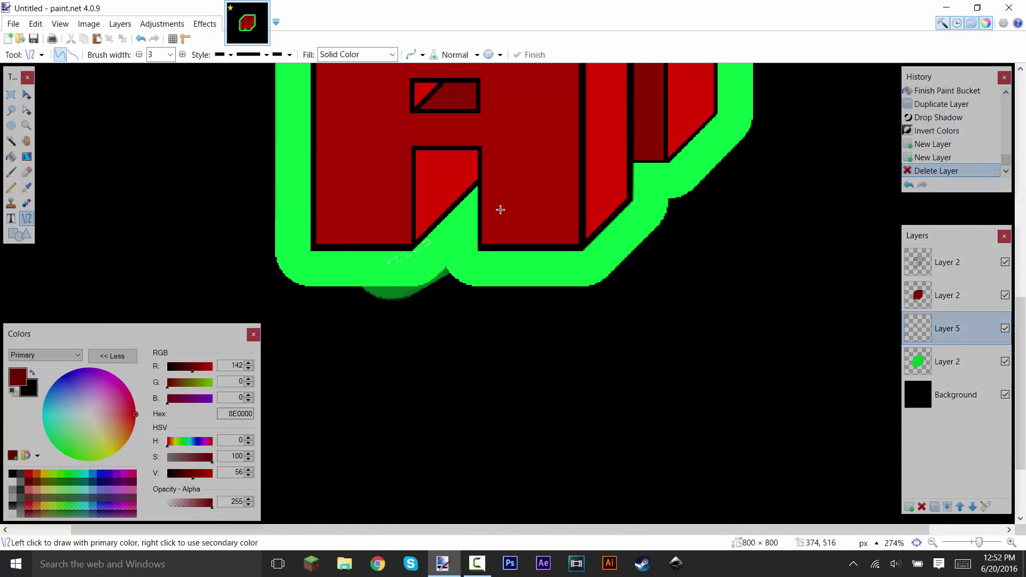
click(32, 373)
Step: Draw two thick width-9 black lines under the green outline's bottom edge to flatten it
mouse_move(277, 299)
mouse_down()
mouse_move(561, 299)
mouse_move(590, 290)
mouse_up()
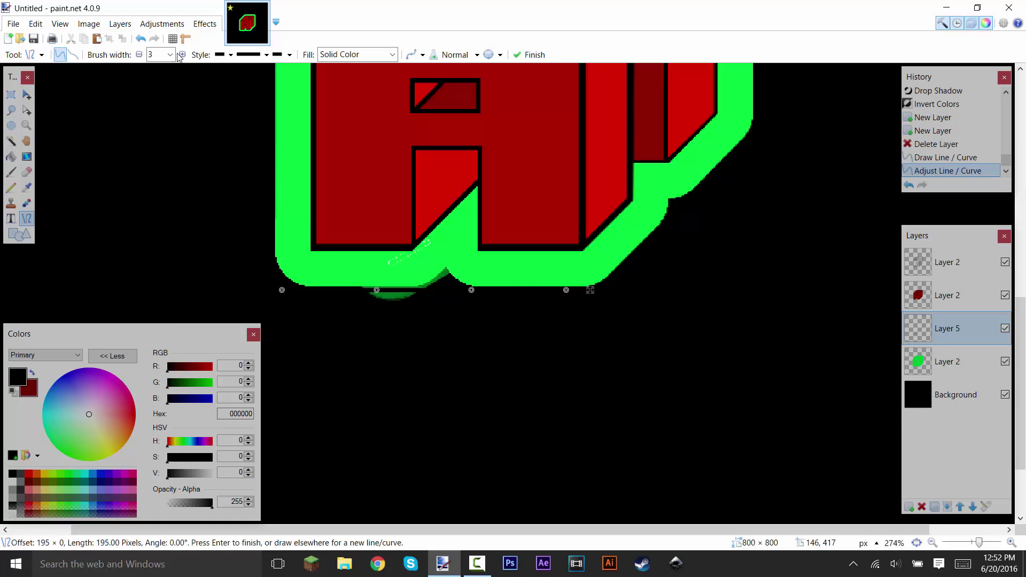
click(182, 54)
scroll(152, 50, up, 2)
key(ctrl+plus)
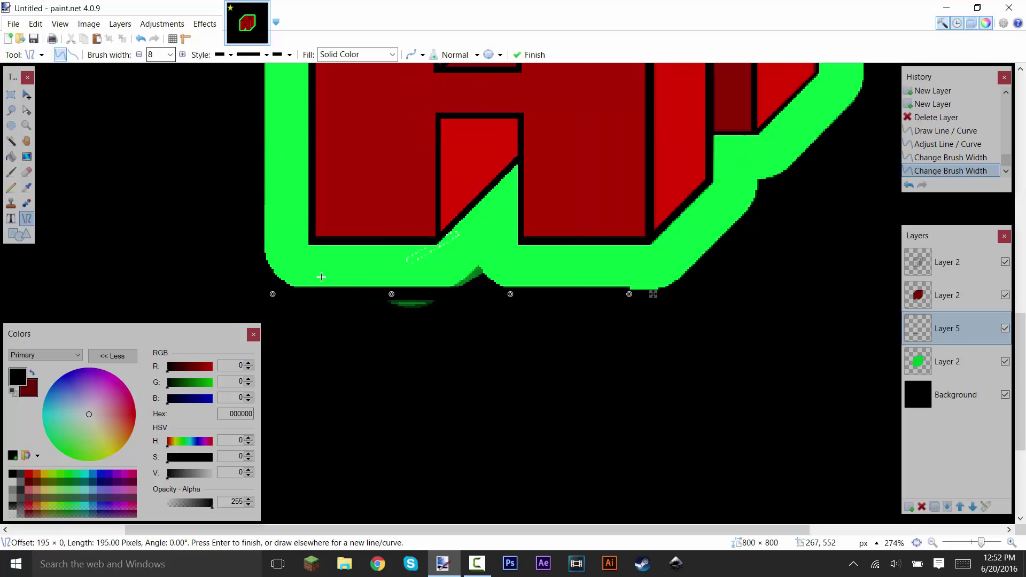
scroll(149, 47, up, 1)
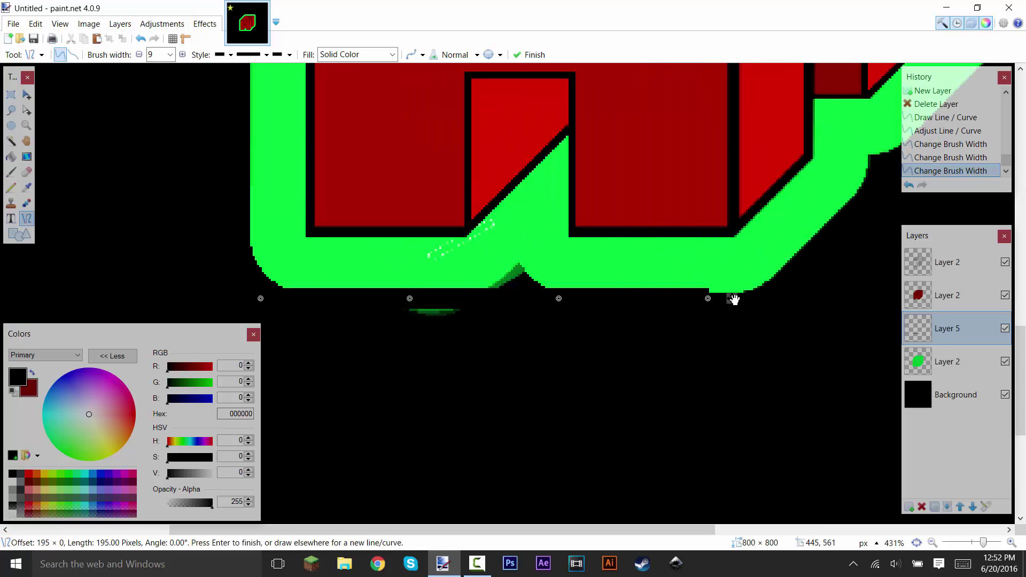
drag(732, 300, 734, 304)
key(Return)
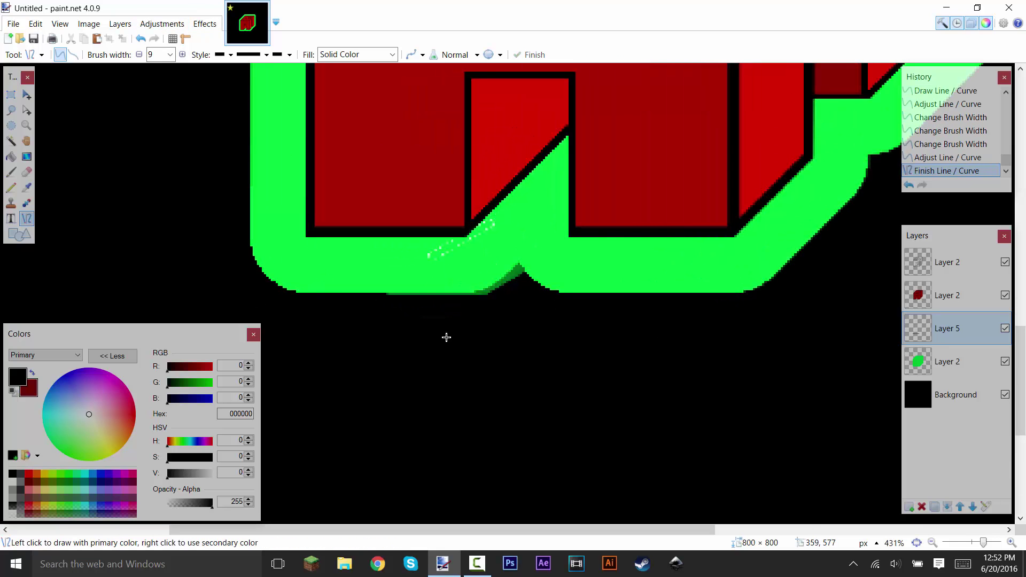
drag(368, 342, 740, 348)
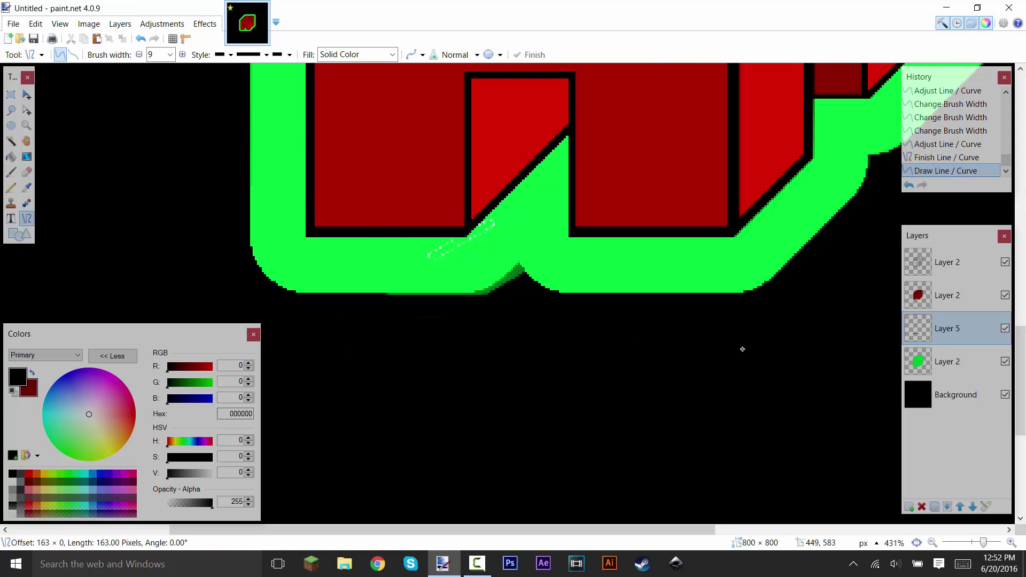
key(Return)
key(ctrl+b)
scroll(570, 298, up, 4)
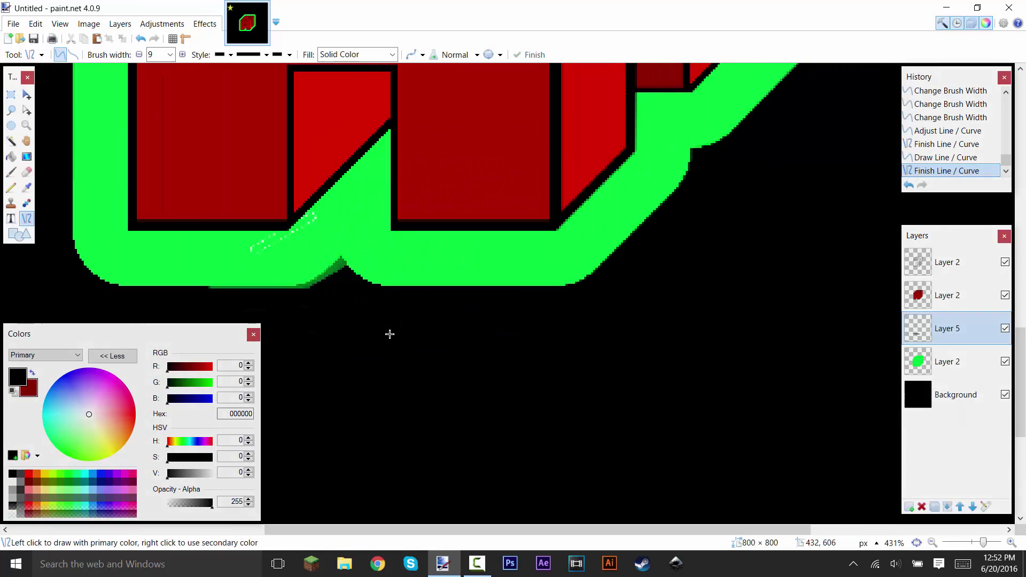
click(26, 188)
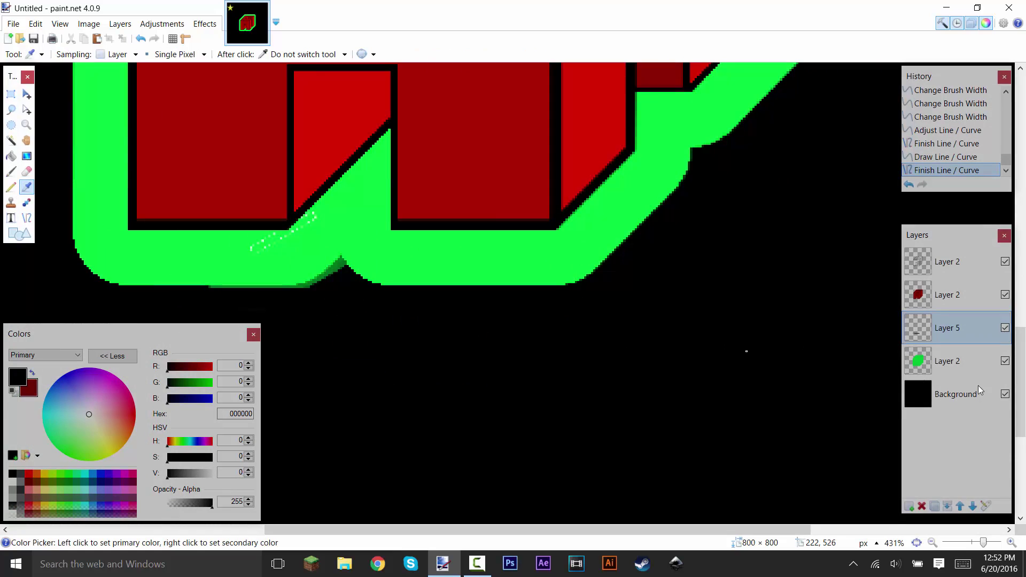
Step: Sample the outline's bright green and draw horizontal green lines over the gaps along its bottom
click(947, 362)
click(229, 256)
drag(230, 257, 539, 331)
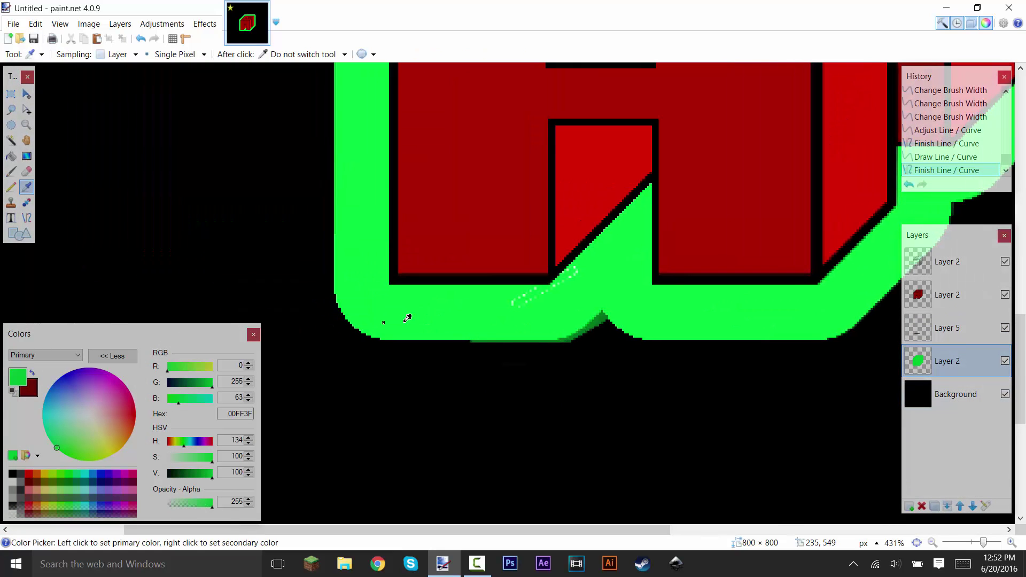
click(27, 218)
scroll(334, 327, right, 3)
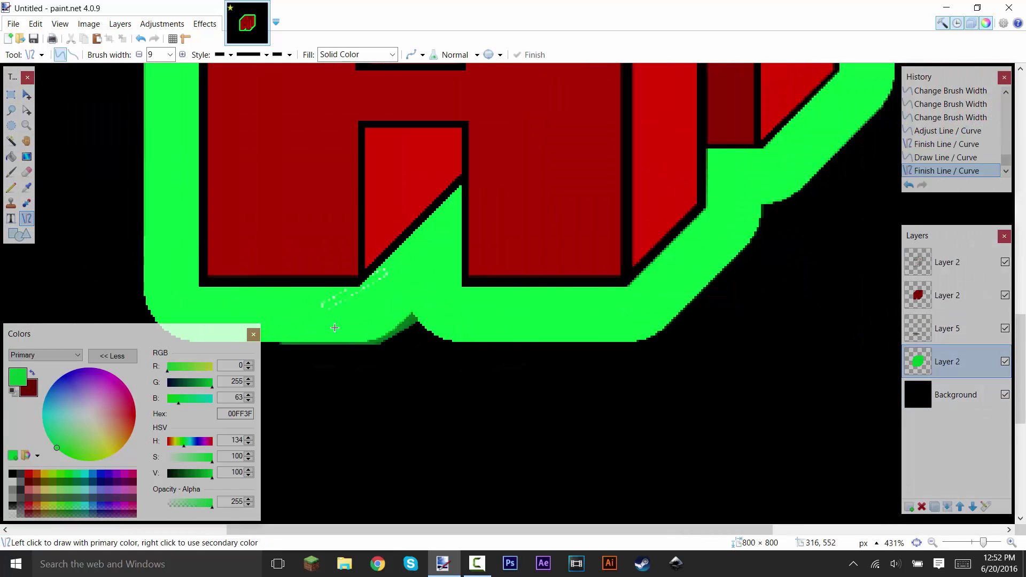
drag(332, 325, 589, 332)
key(Return)
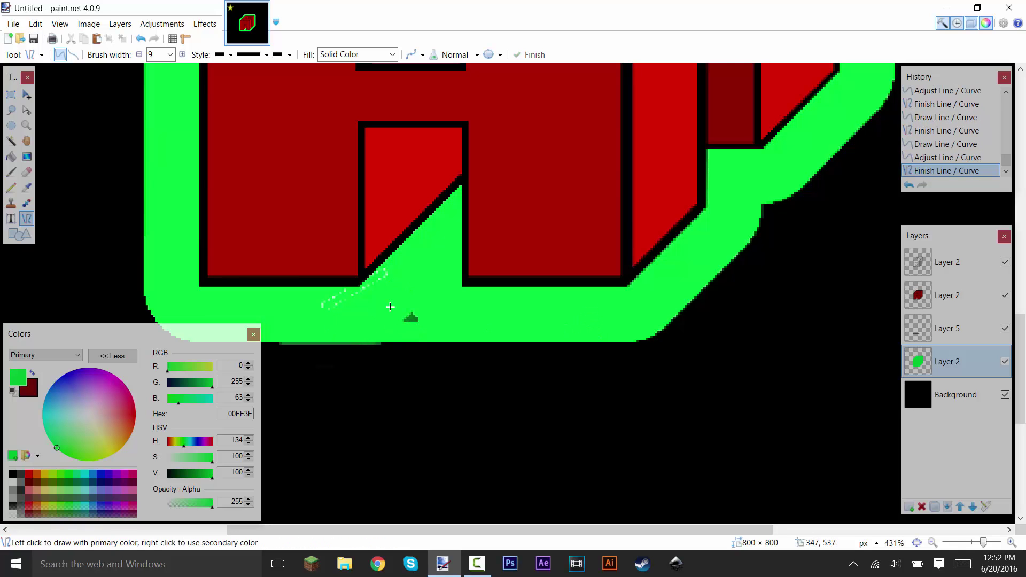
drag(452, 314, 513, 314)
key(Return)
Step: Draw a 45° green line filling the notch in the outline's lower-right corner
scroll(487, 381, up, 2)
scroll(488, 381, right, 4)
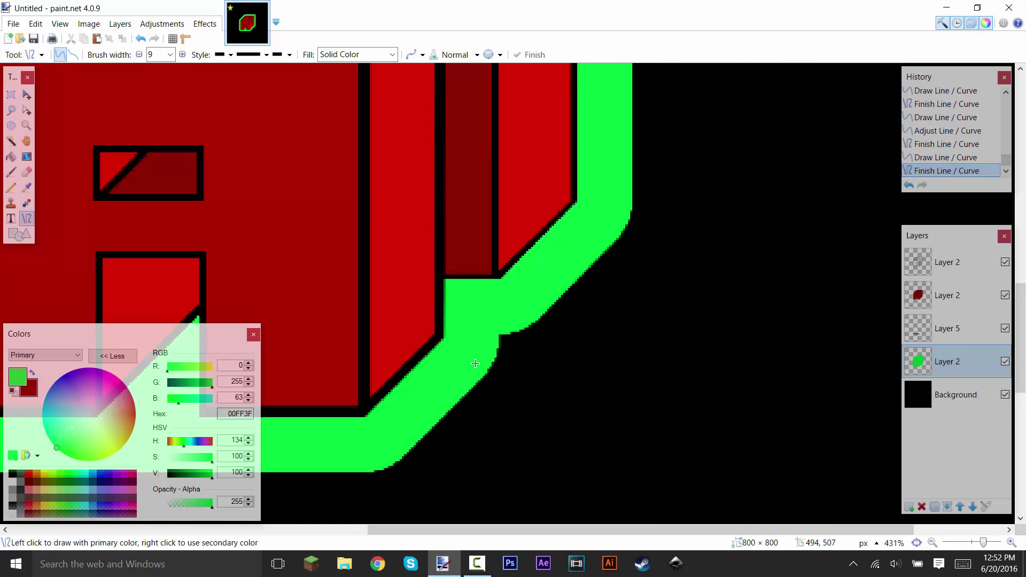
mouse_move(464, 366)
mouse_down()
mouse_move(521, 332)
mouse_move(557, 267)
mouse_up()
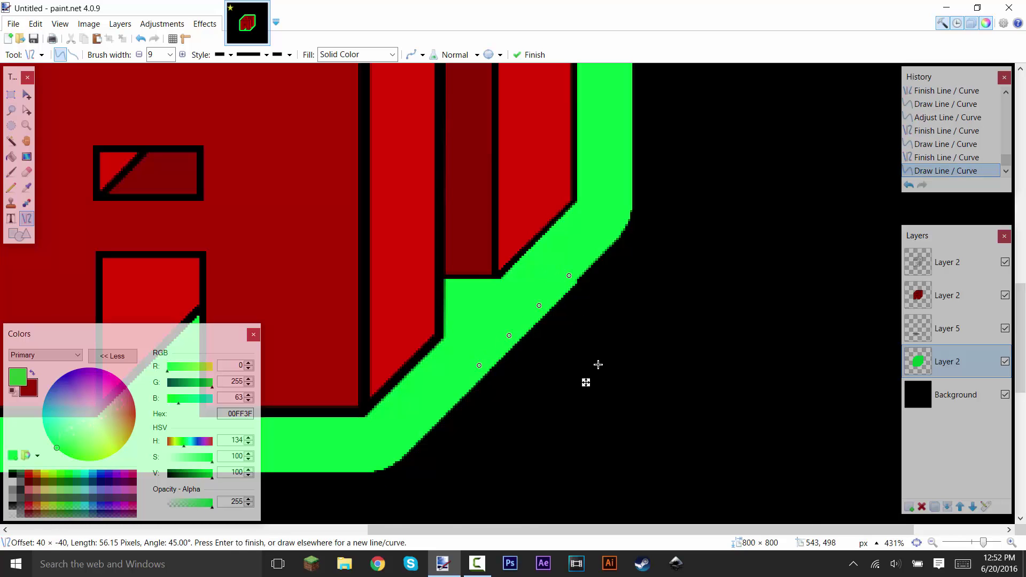
drag(589, 382, 583, 383)
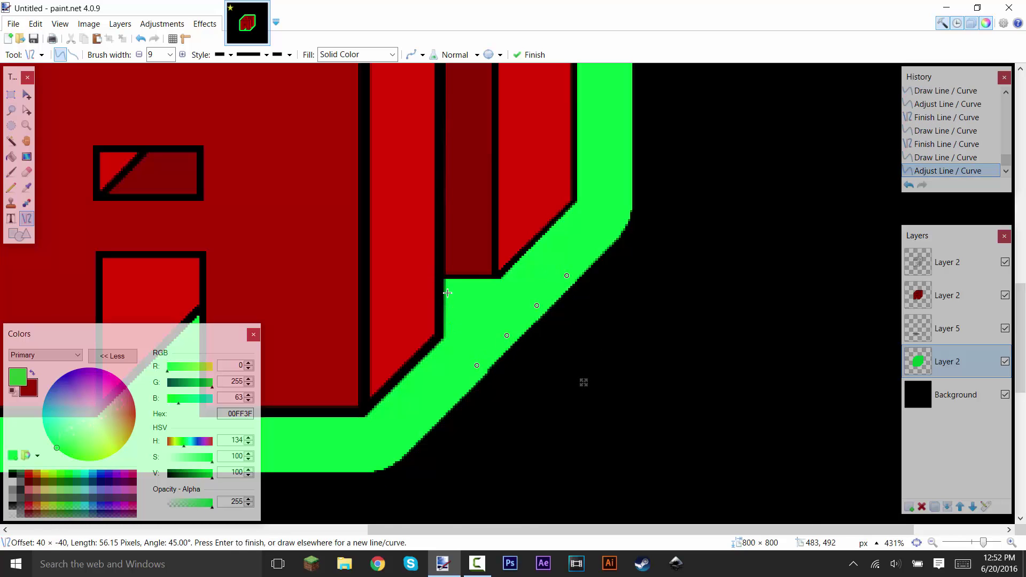
key(Return)
scroll(500, 339, down, 4)
scroll(484, 407, up, 6)
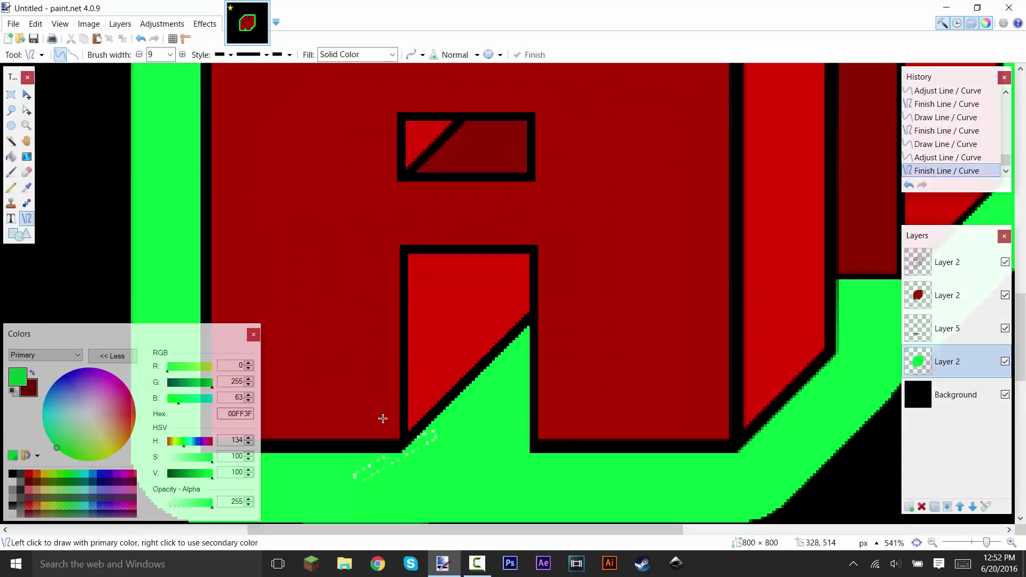
scroll(383, 420, down, 3)
scroll(335, 392, up, 5)
click(925, 301)
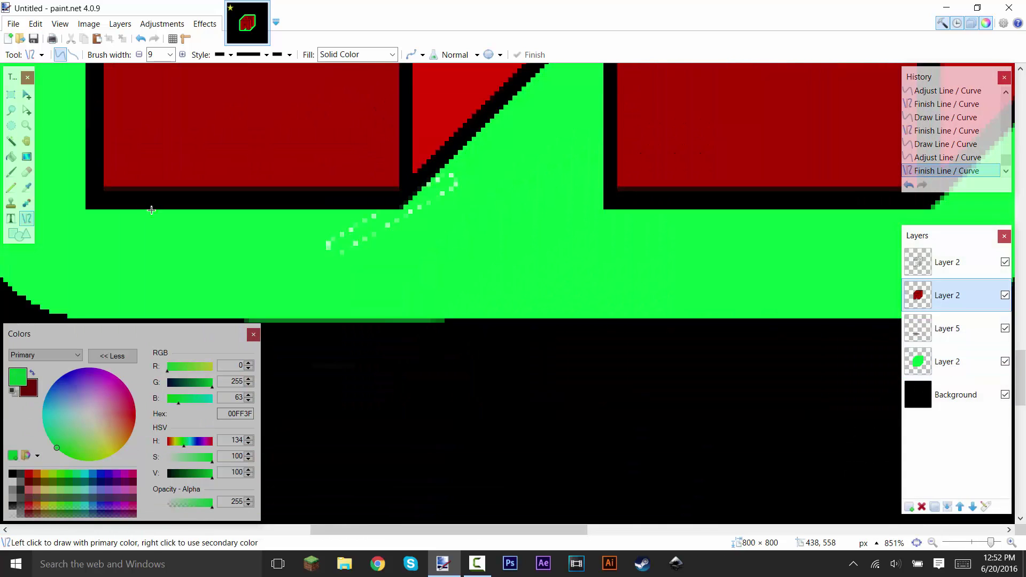
click(27, 171)
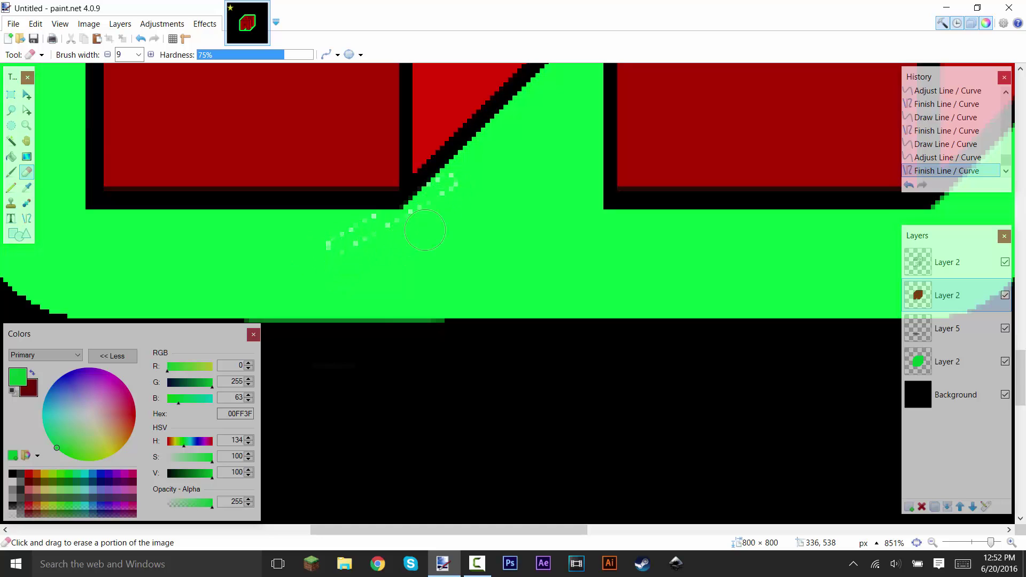
Step: Erase the stray light specks near the notch and merge Layer 5 down into the green layer
click(623, 217)
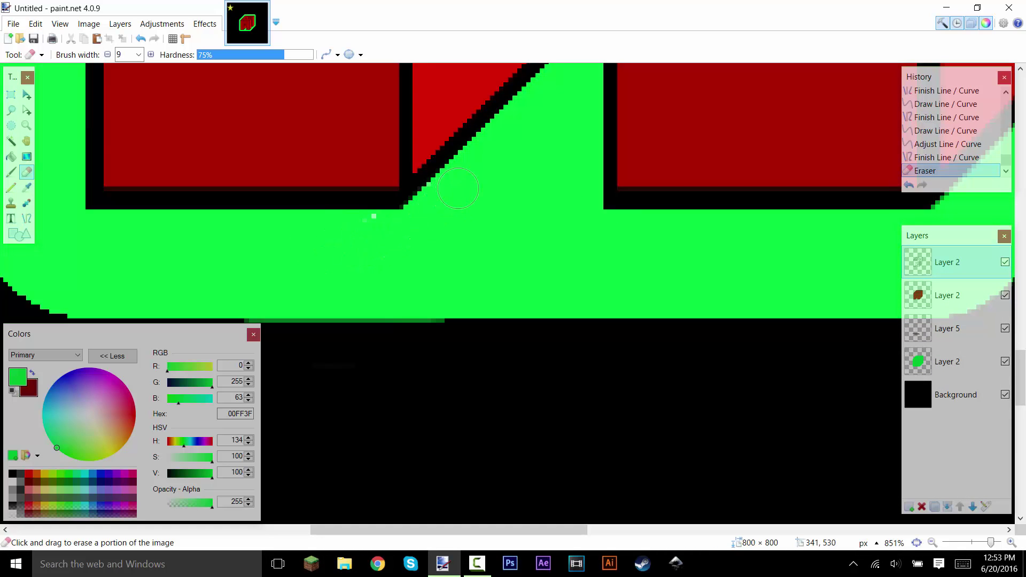
drag(366, 236, 615, 239)
scroll(615, 238, down, 5)
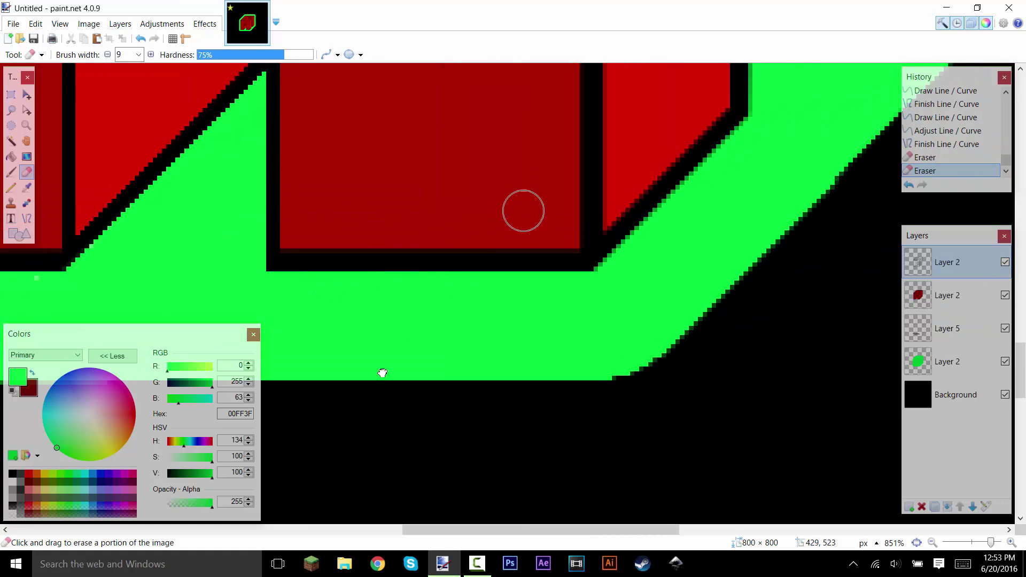
scroll(615, 240, up, 5)
scroll(958, 202, left, 4)
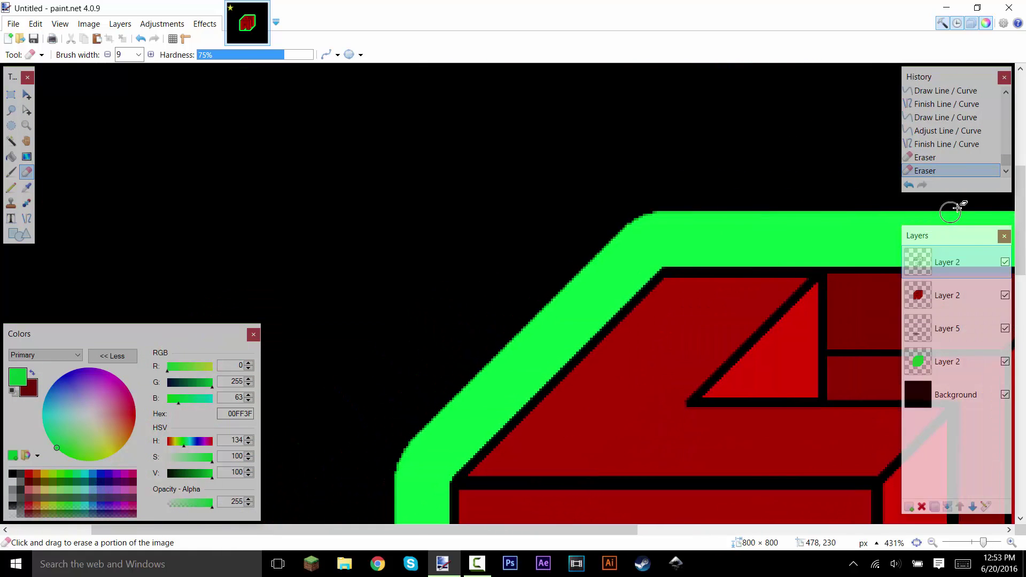
scroll(561, 155, down, 6)
scroll(581, 232, down, 5)
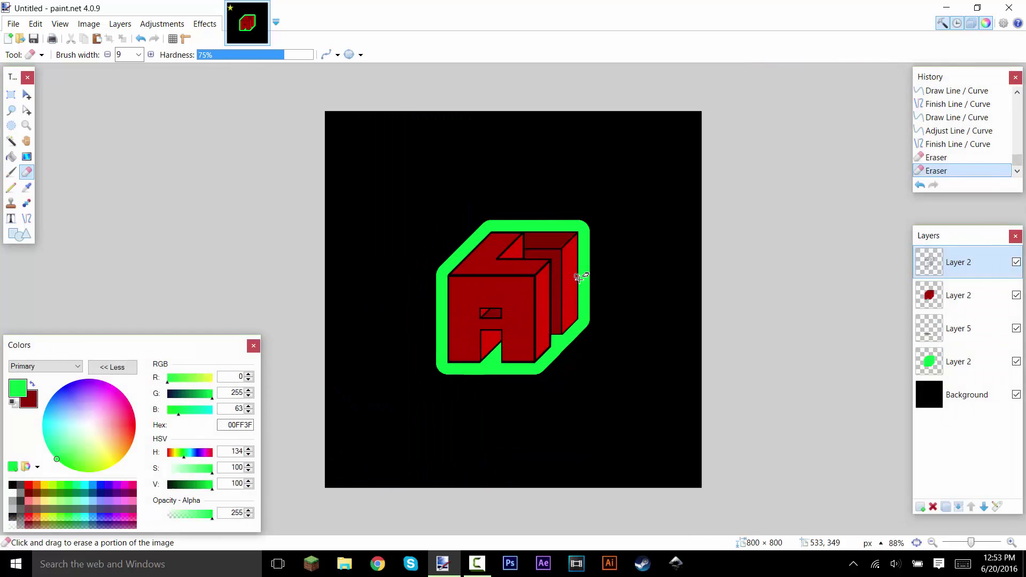
scroll(582, 277, up, 3)
scroll(584, 280, down, 1)
scroll(584, 280, up, 3)
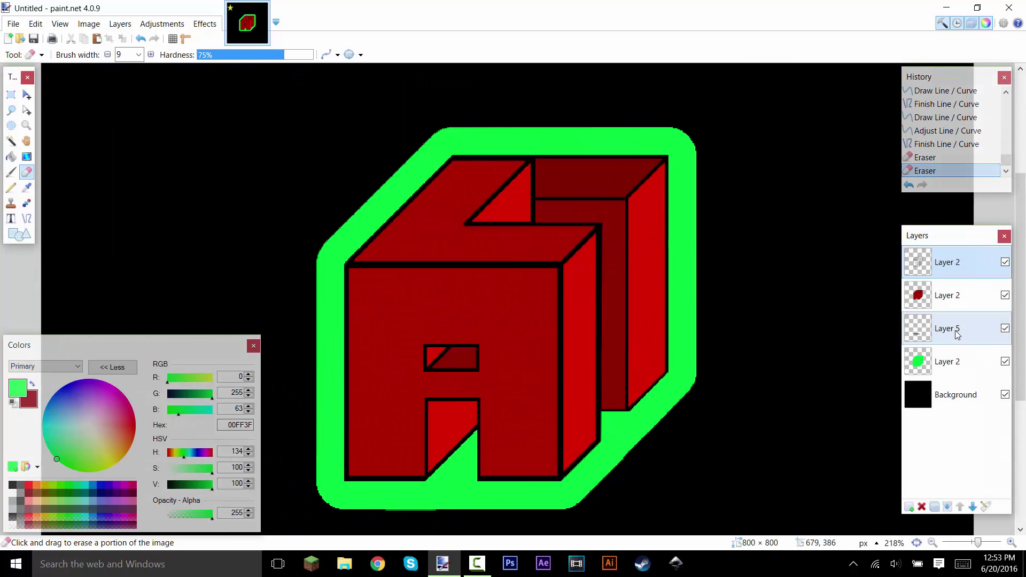
click(946, 328)
click(947, 507)
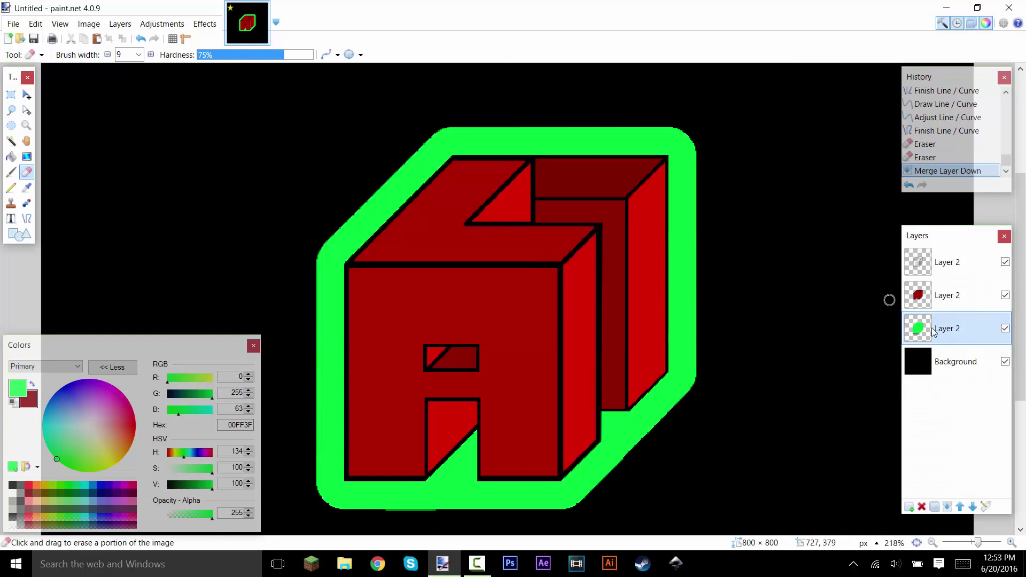
Step: Select the two dark strips under the green outline with Magic Wand and delete them
scroll(775, 342, down, 2)
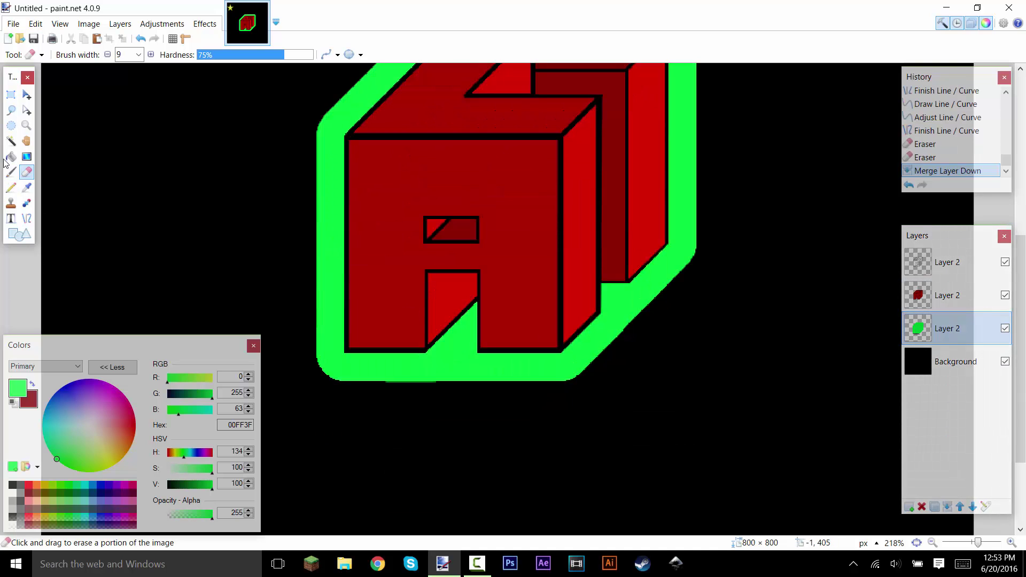
click(11, 140)
click(397, 420)
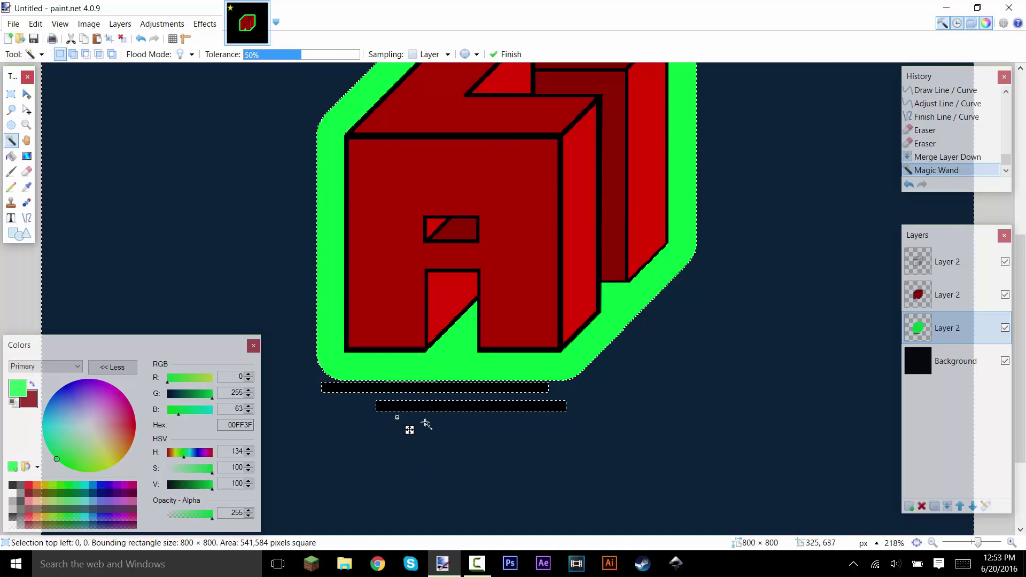
click(503, 388)
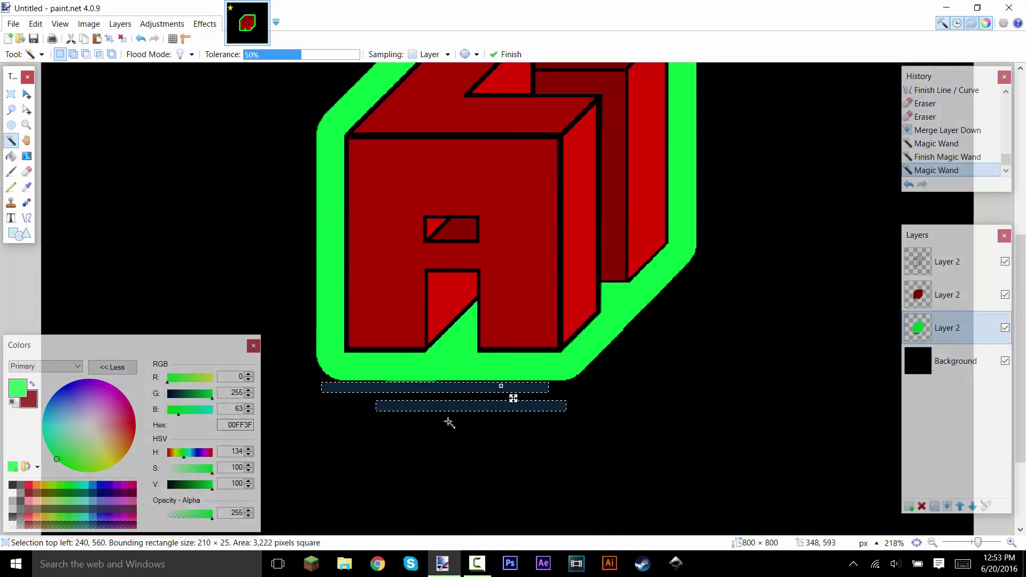
key(Delete)
scroll(449, 421, down, 2)
scroll(449, 421, down, 3)
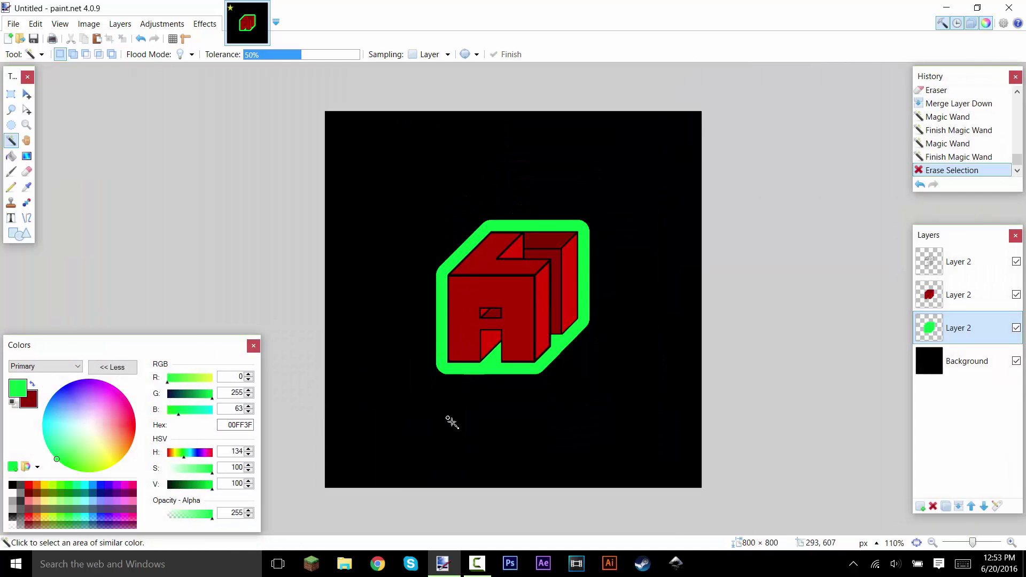
scroll(490, 335, down, 1)
scroll(487, 329, up, 1)
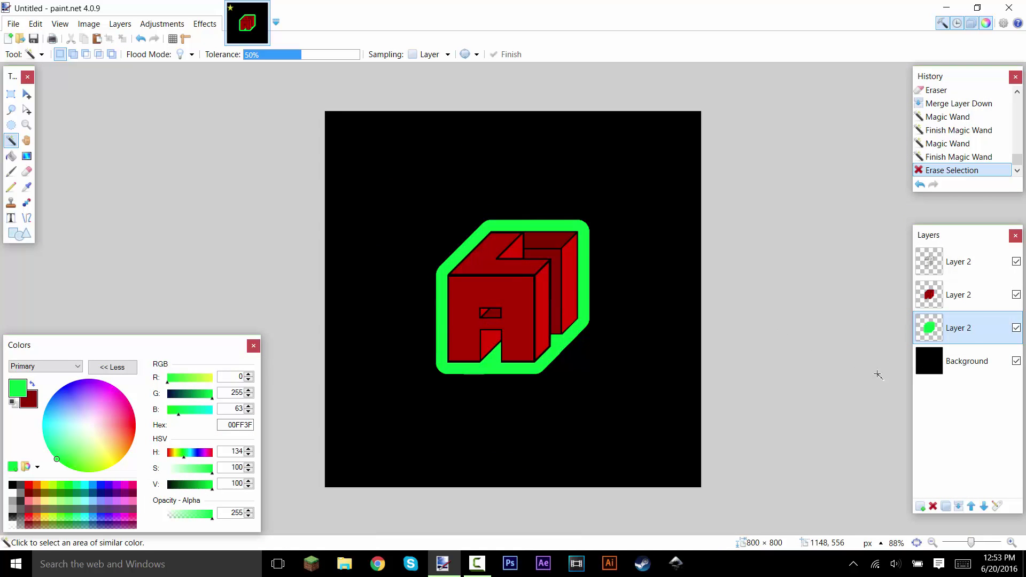
Step: Check the green outline alone by hiding the red cube and black outline layers, then duplicate it
click(1017, 294)
click(1016, 262)
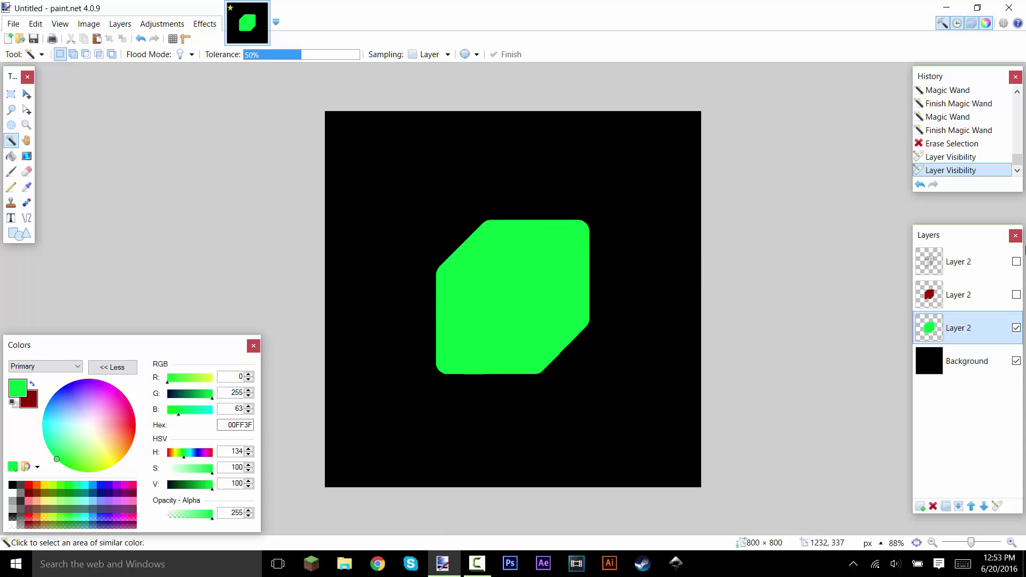
click(1016, 294)
click(1016, 262)
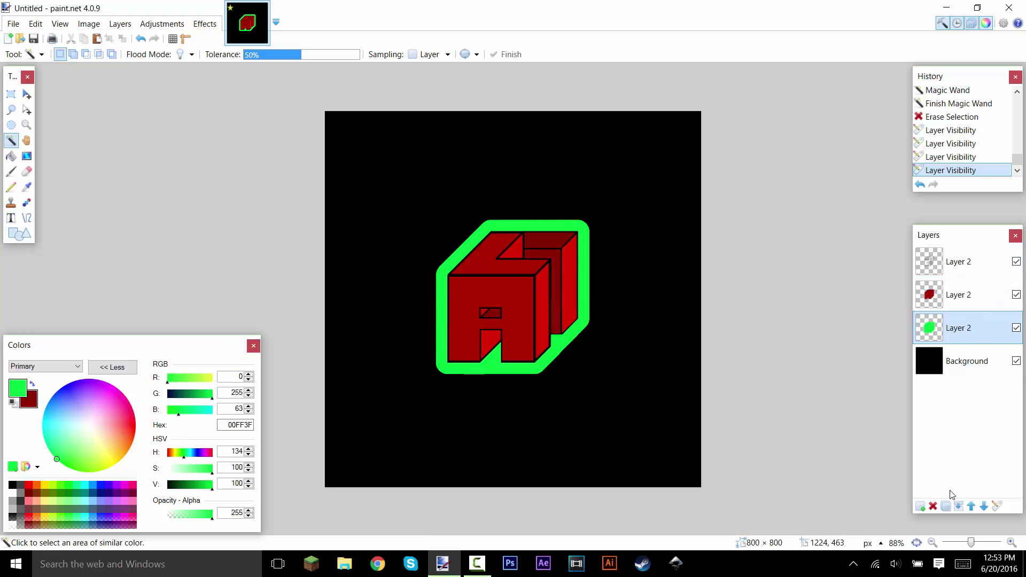
click(945, 507)
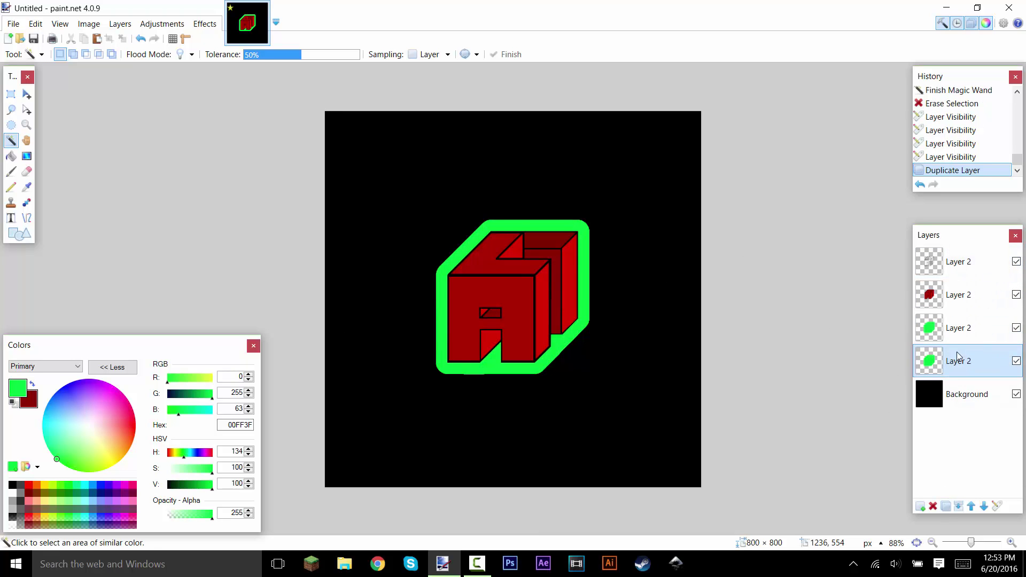
Step: Apply a white Drop Shadow with 0 offsets and widening radius 9 to the lower green copy
click(205, 24)
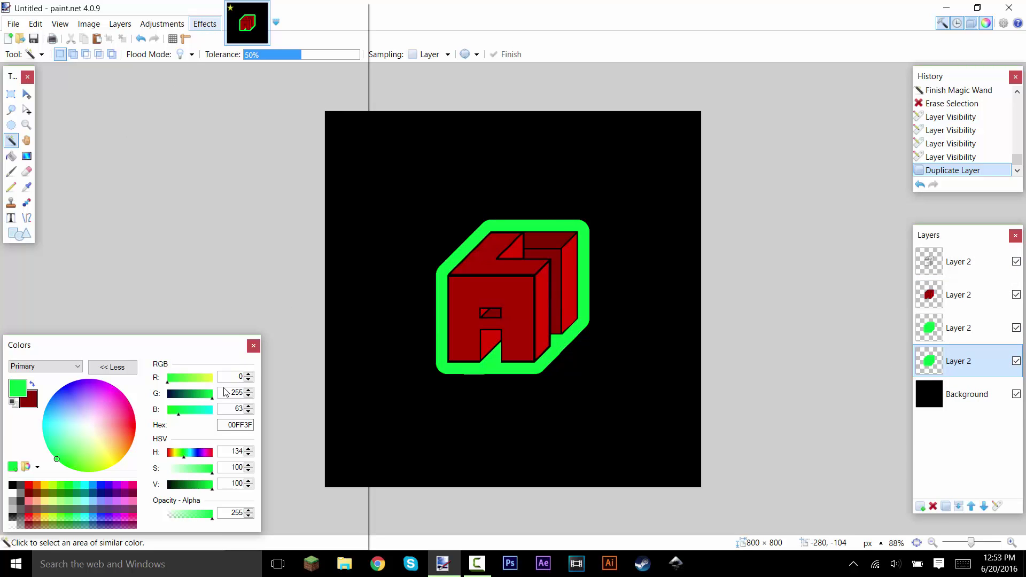
mouse_move(270, 251)
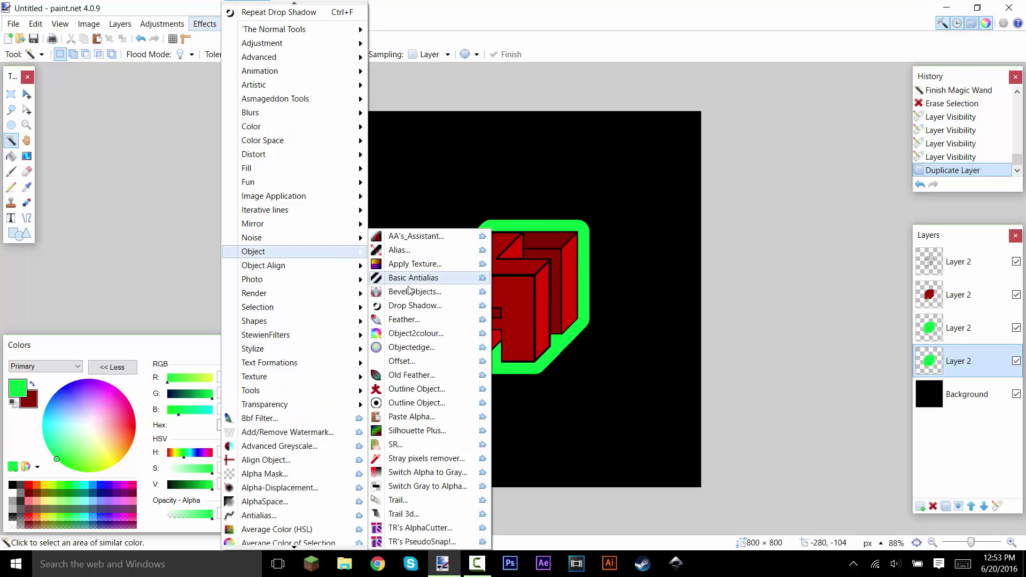
click(414, 309)
drag(574, 120, 257, 112)
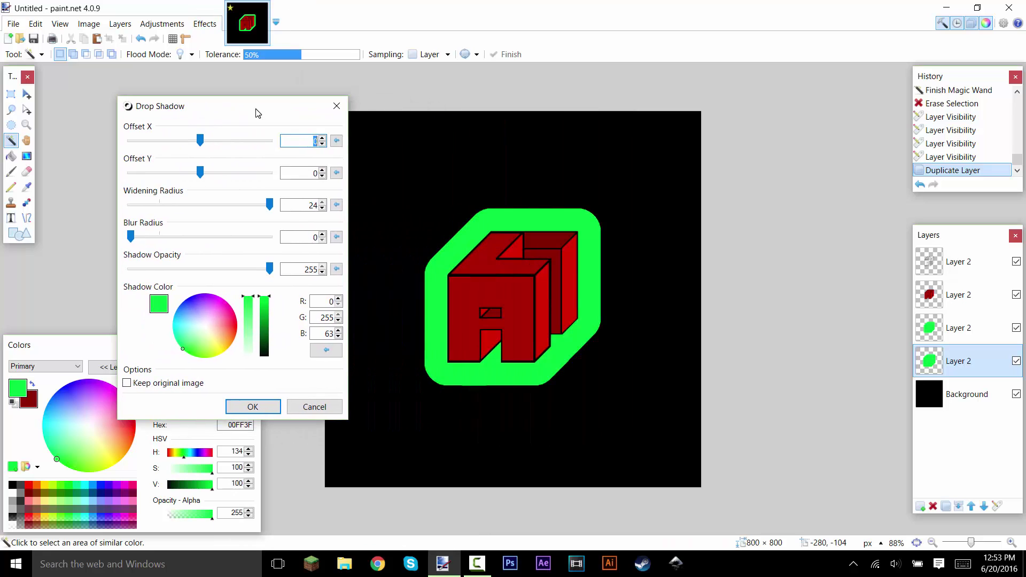
click(247, 353)
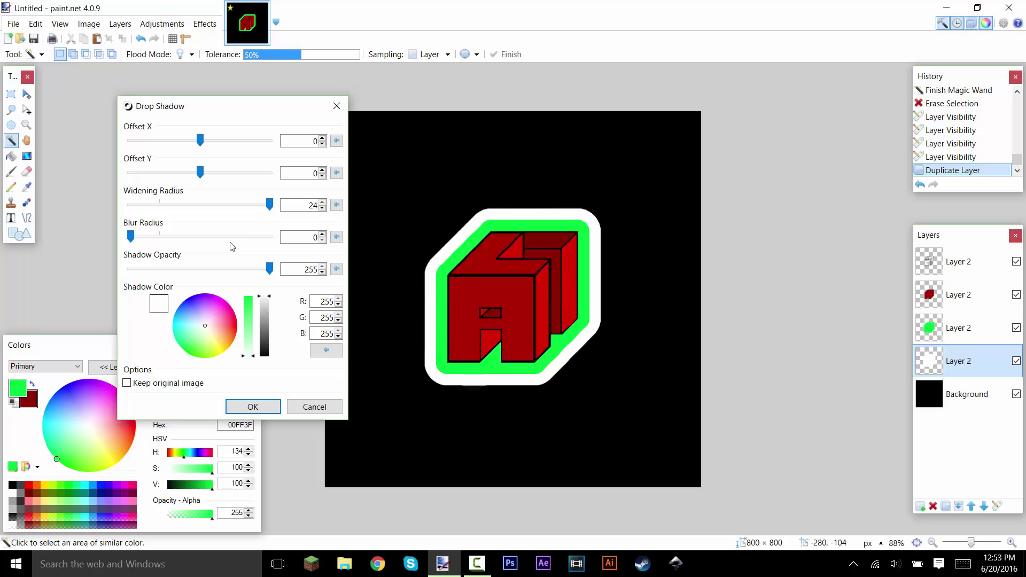
drag(267, 206, 181, 196)
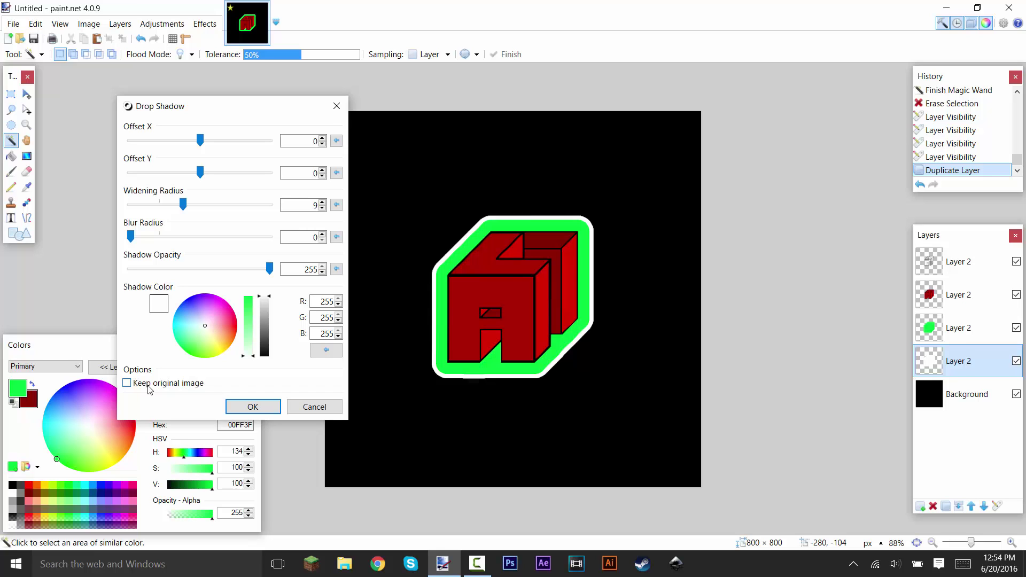
click(270, 409)
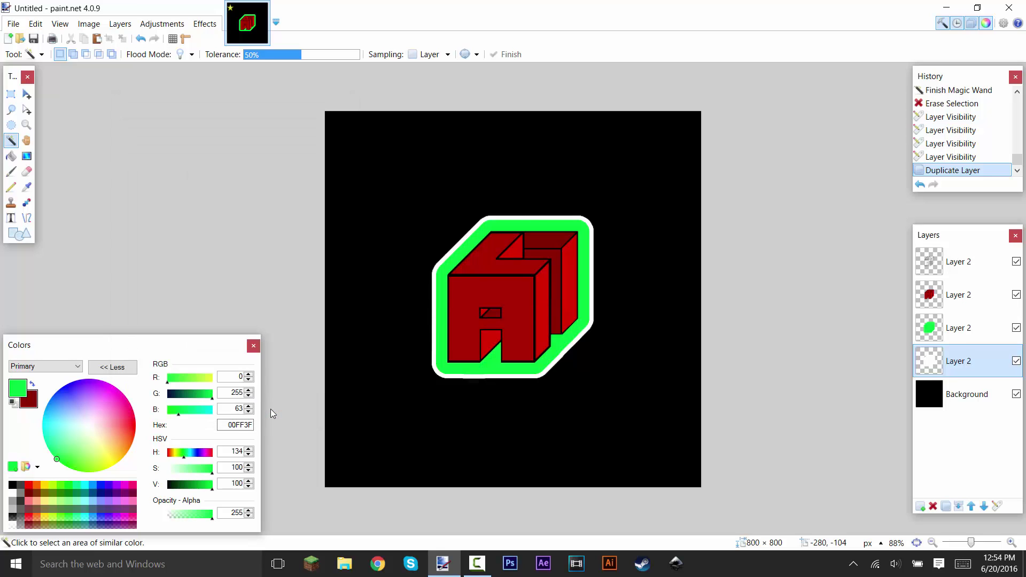
Step: Hide and reshow the green, red cube and top outline layers to inspect the green layer
click(1016, 328)
click(1016, 294)
click(1016, 262)
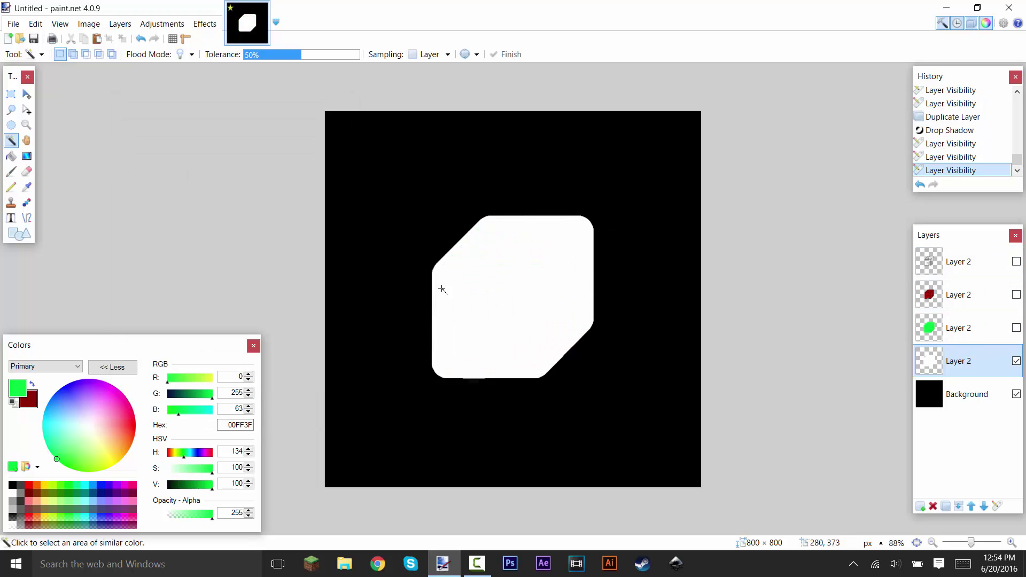
click(1016, 262)
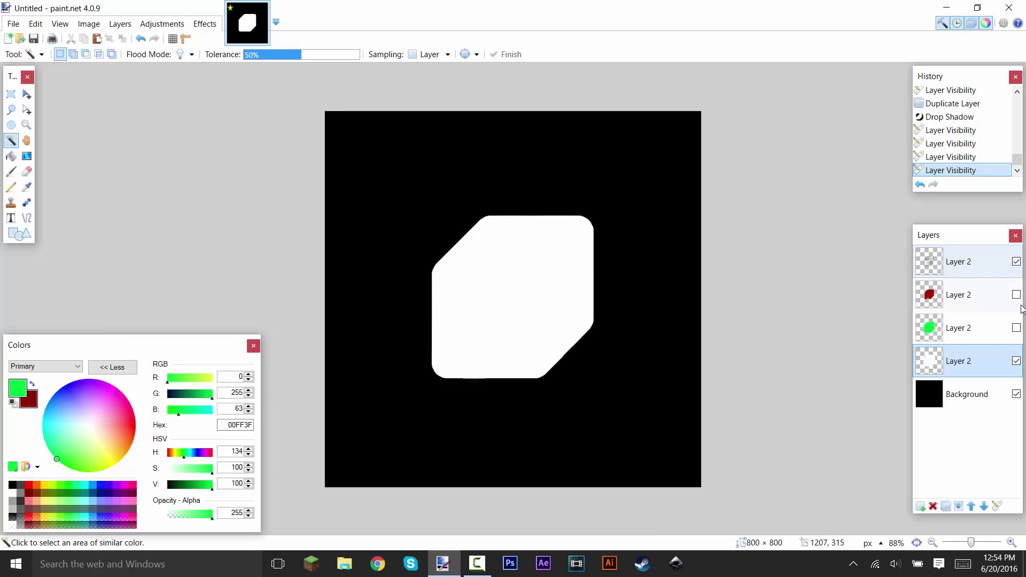
click(1016, 295)
click(1016, 327)
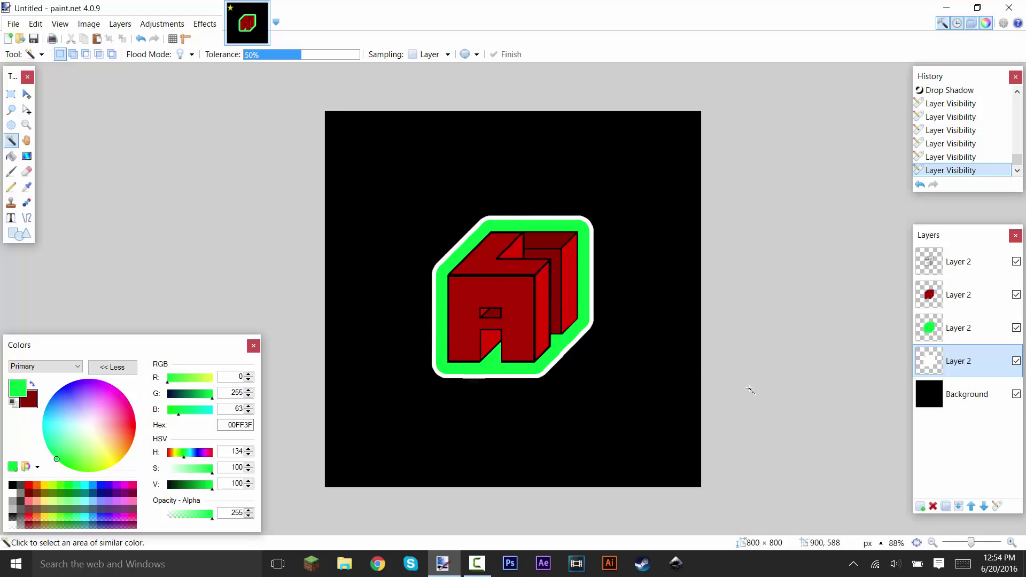
Step: Magic Wand the green sticker area, erase it, and delete the green sticker layer
click(922, 330)
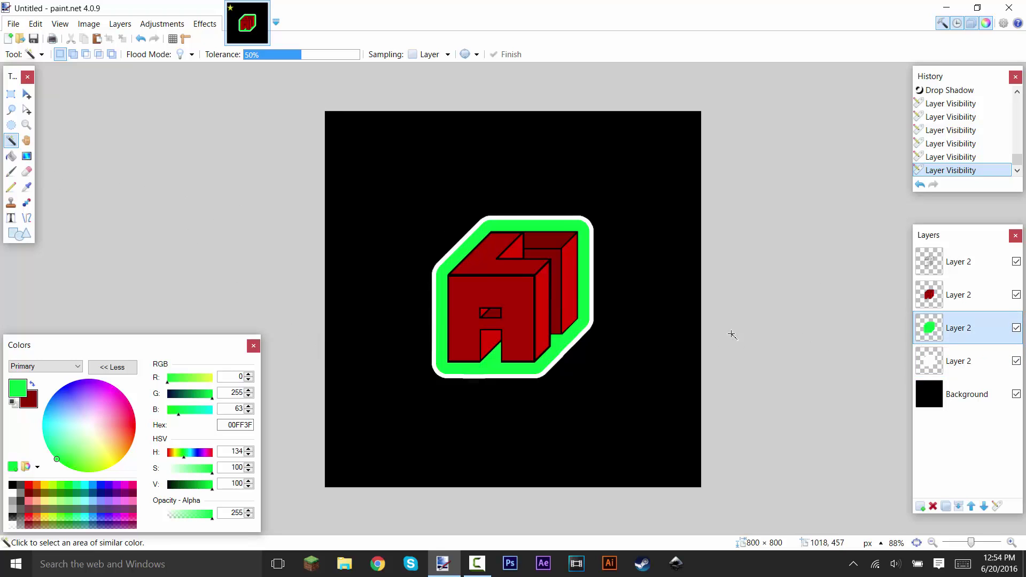
click(568, 272)
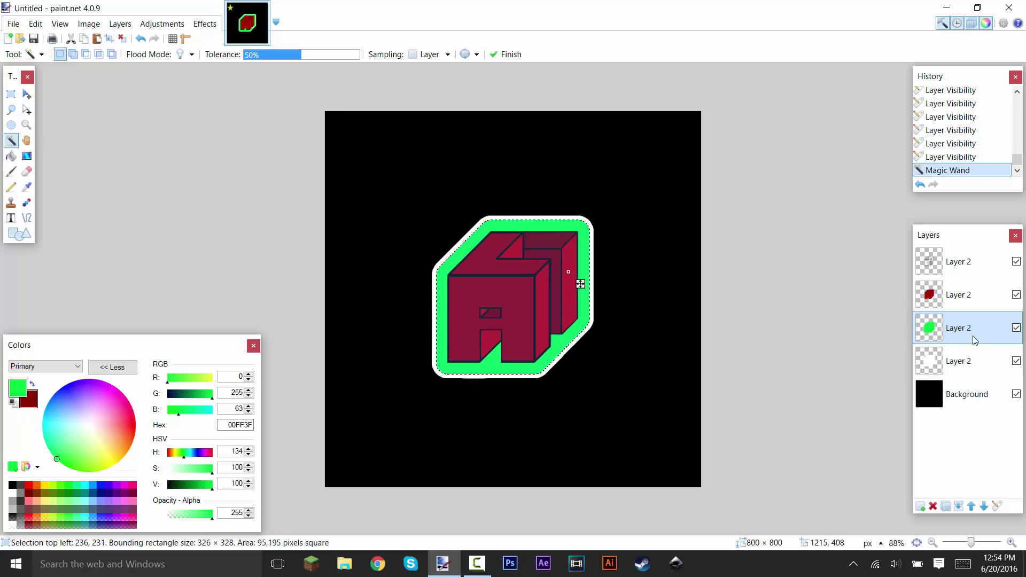
click(978, 358)
key(Delete)
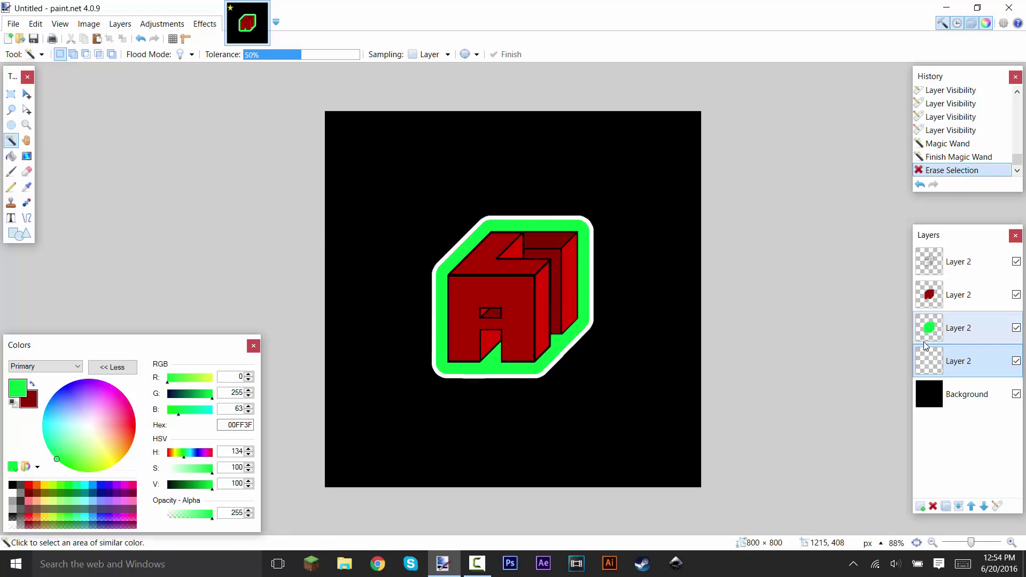
click(937, 344)
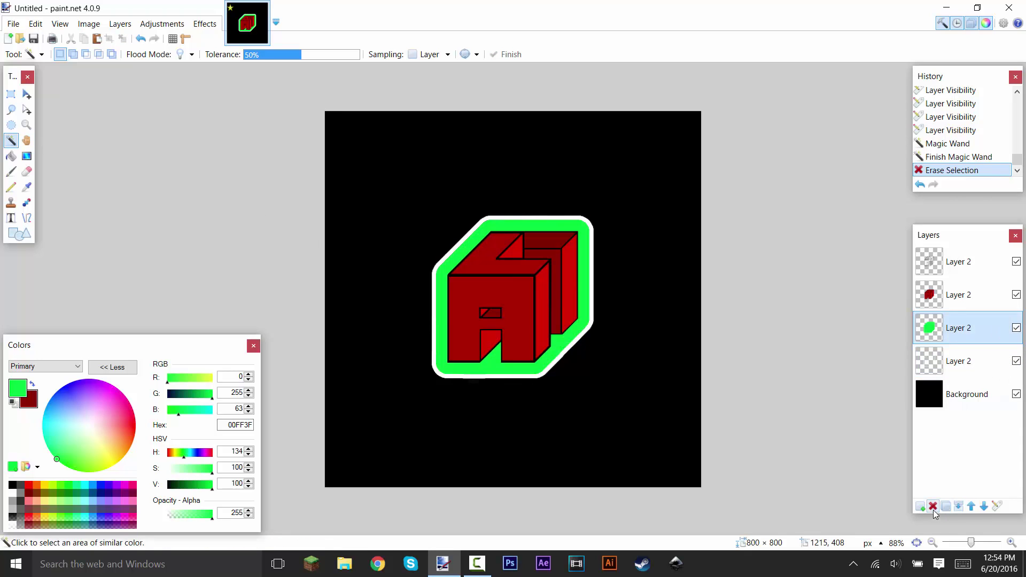
click(933, 506)
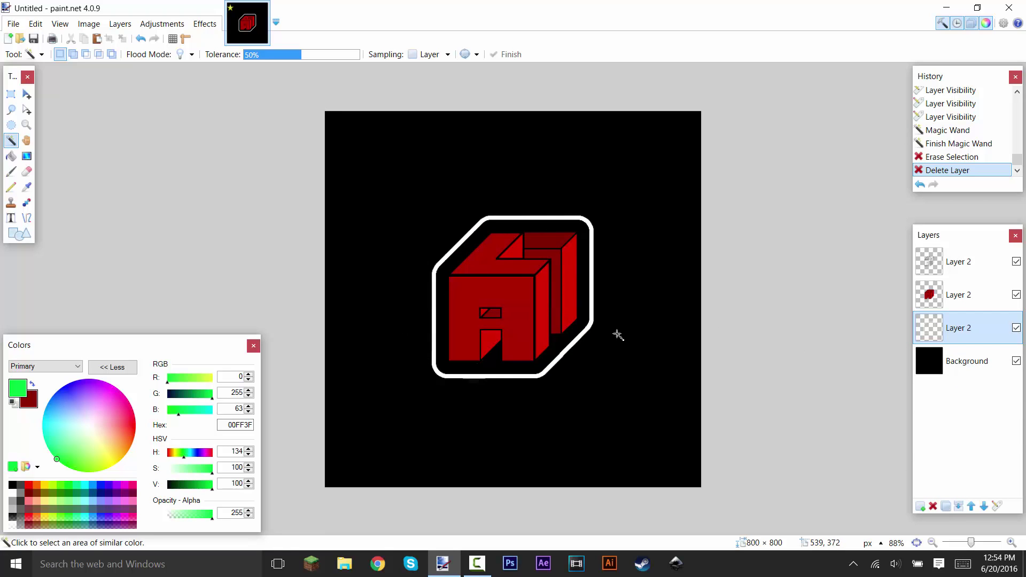
click(955, 275)
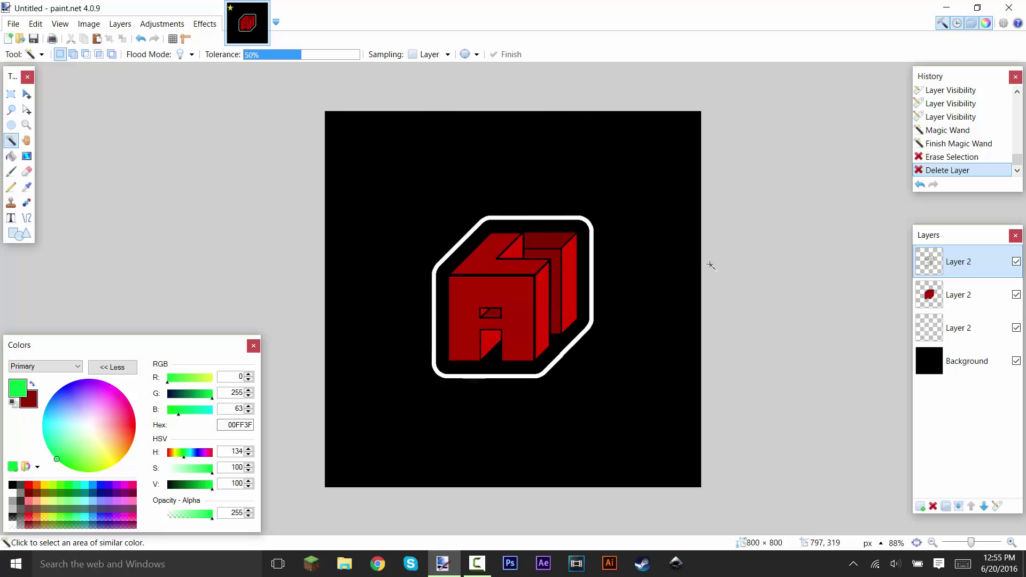
click(934, 291)
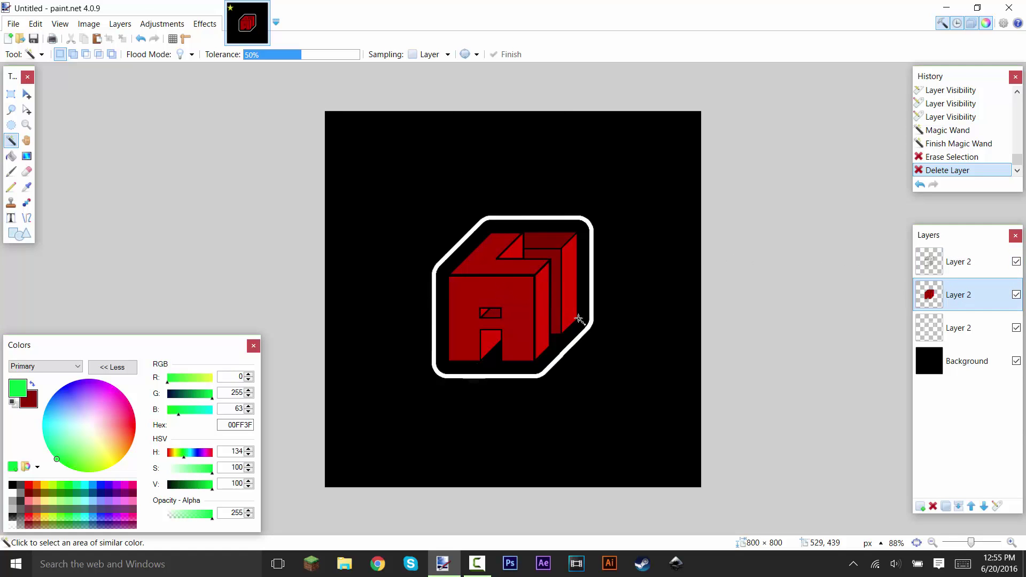
click(162, 23)
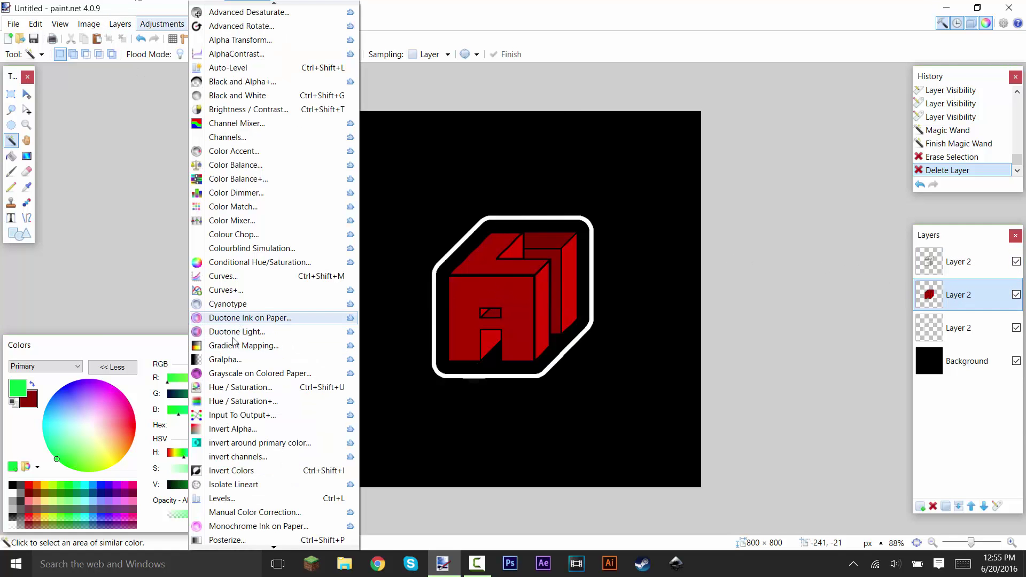
click(241, 387)
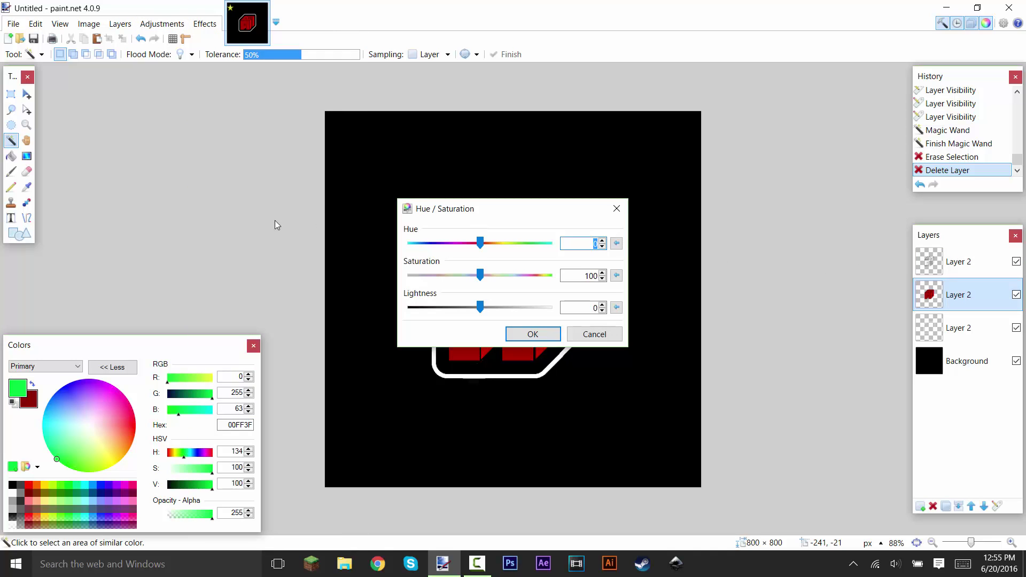
drag(573, 209, 292, 210)
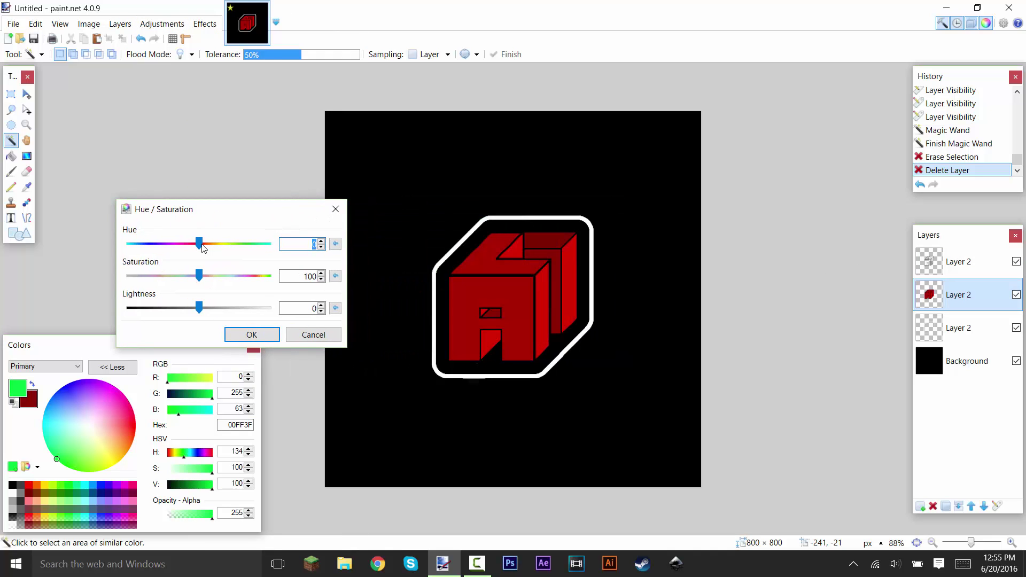
drag(202, 248, 172, 251)
key(Return)
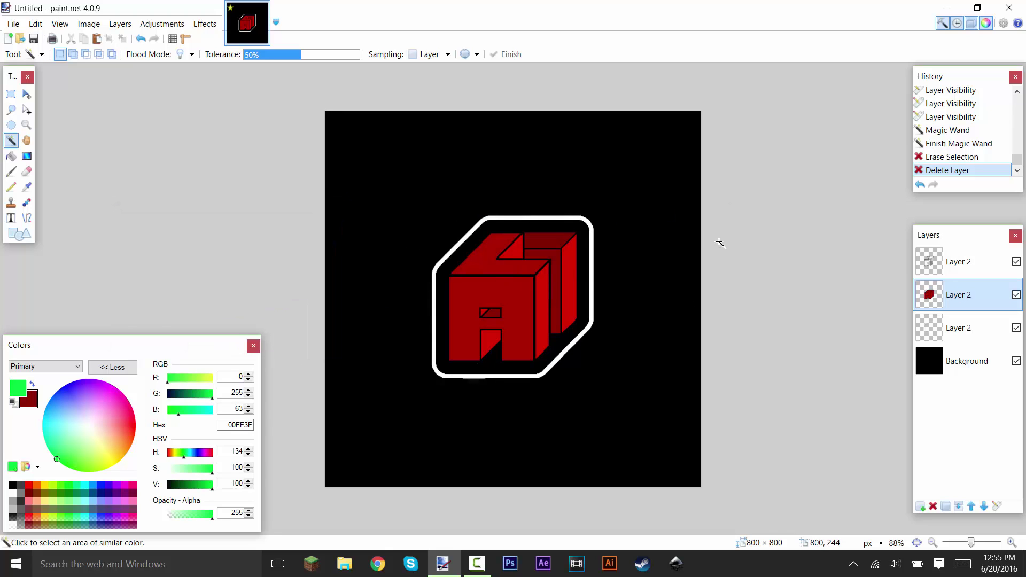
click(969, 330)
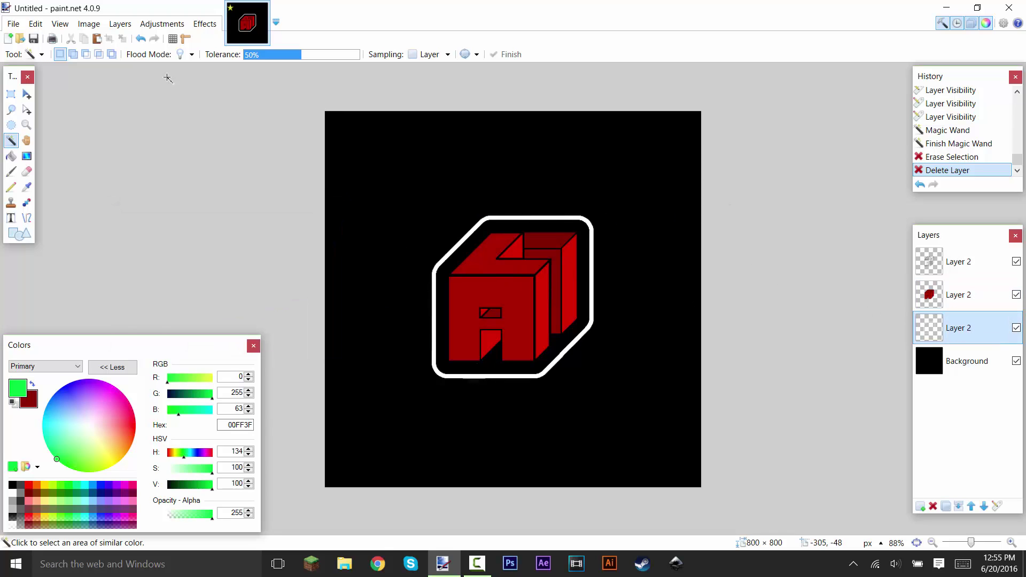
click(162, 24)
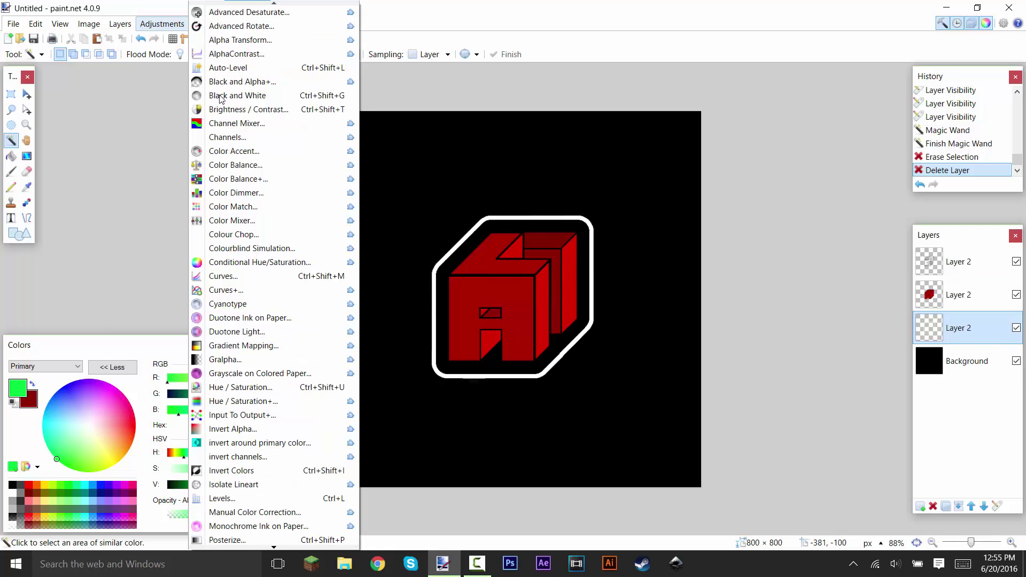
click(237, 277)
click(460, 178)
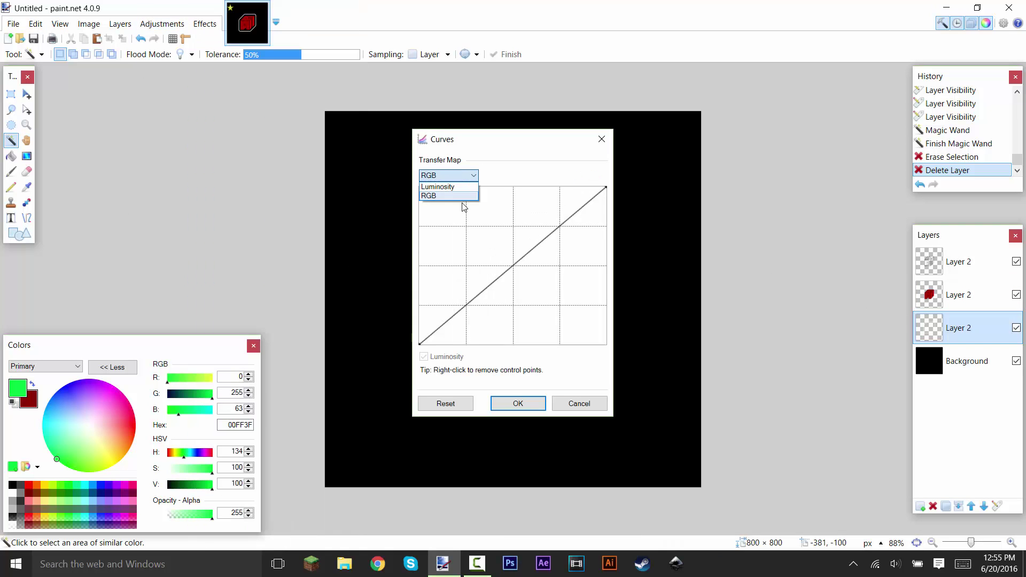
click(460, 195)
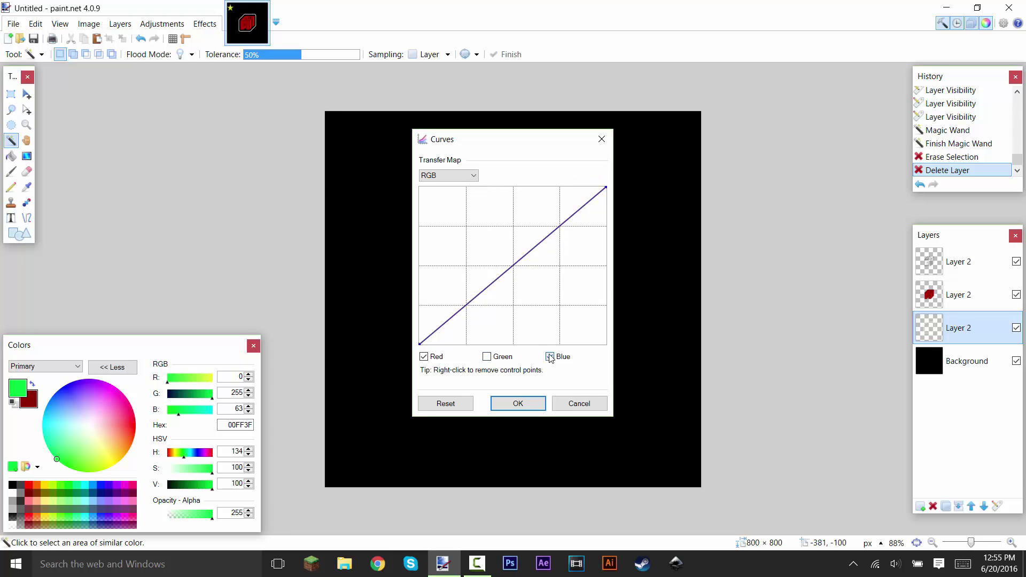
click(550, 356)
drag(554, 142, 261, 129)
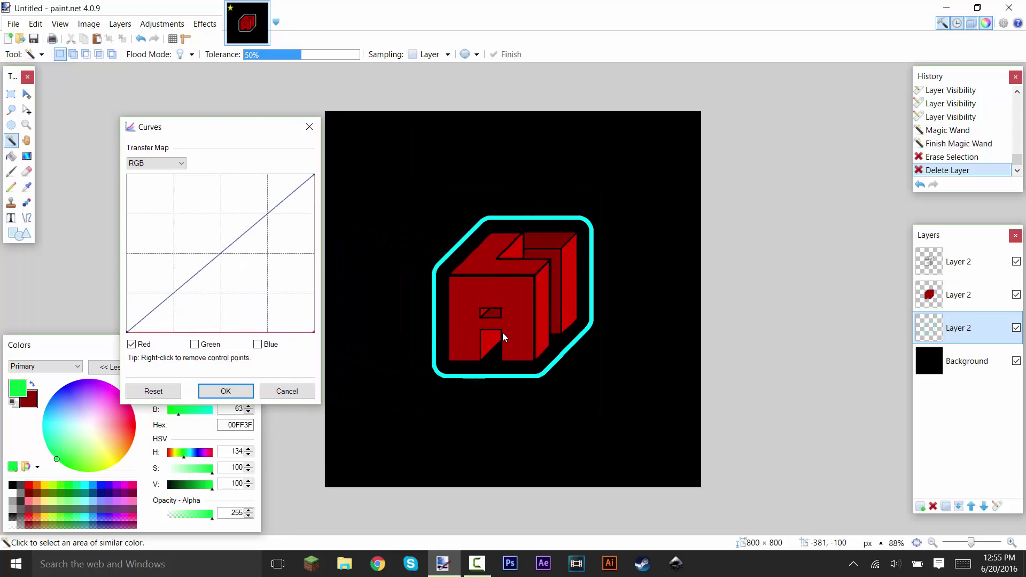
click(235, 391)
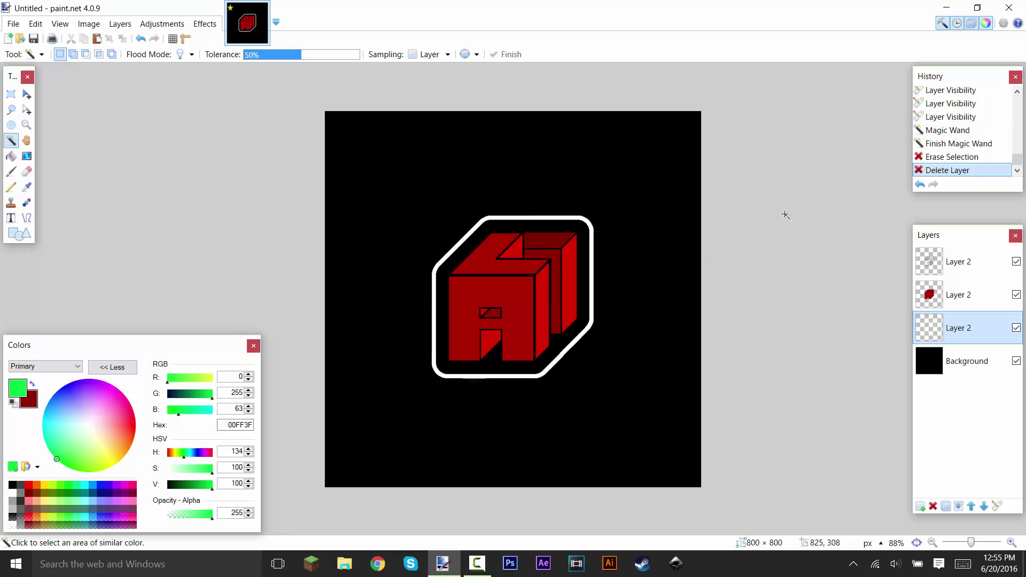
Step: Merge the top layer down twice so the outline and red letters form one layer
click(971, 262)
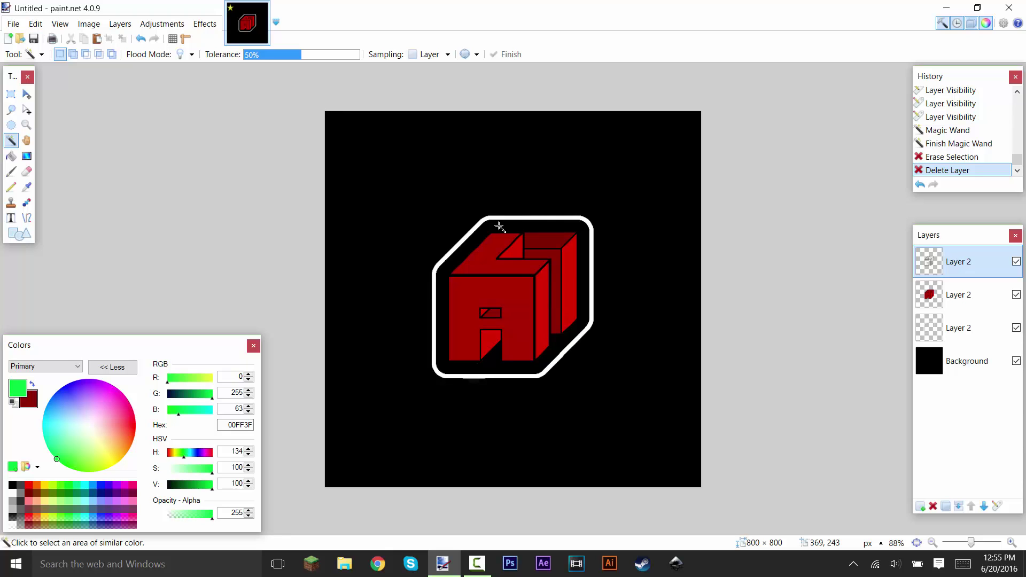
click(959, 506)
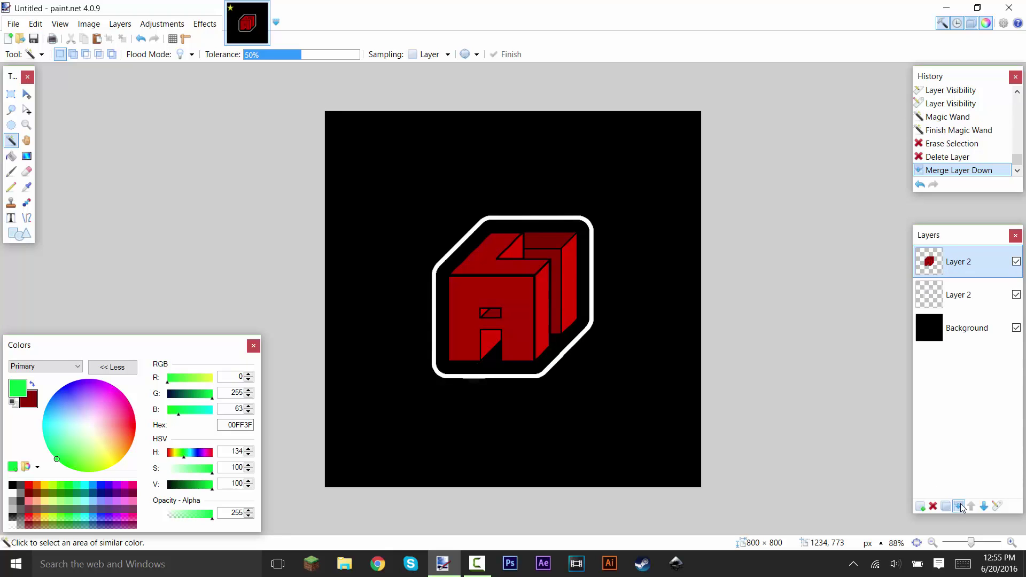
click(959, 505)
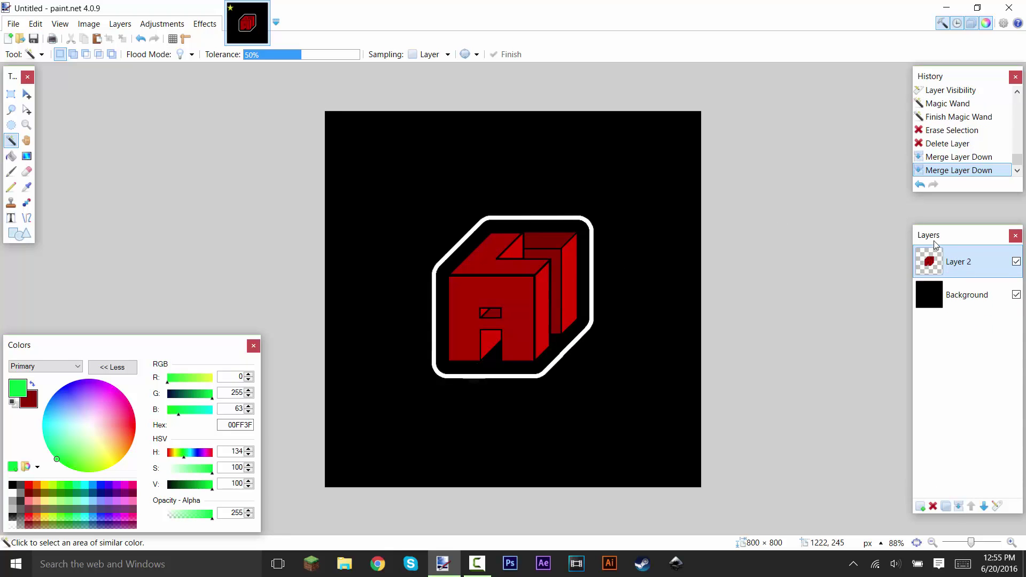
Step: Try enlarging the black background layer with Move Selected Pixels, then undo the resize
click(943, 294)
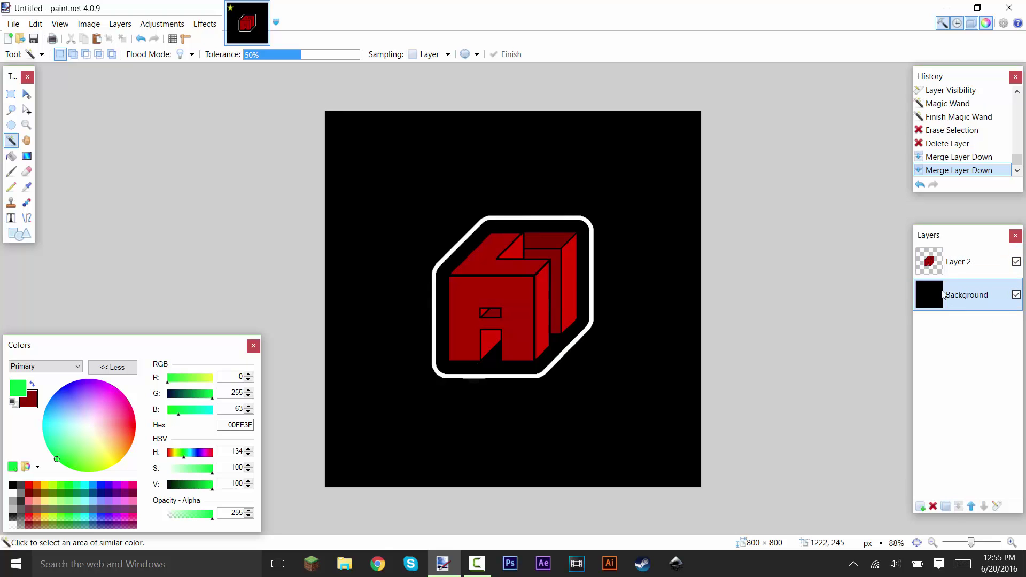
click(27, 95)
key(ctrl+a)
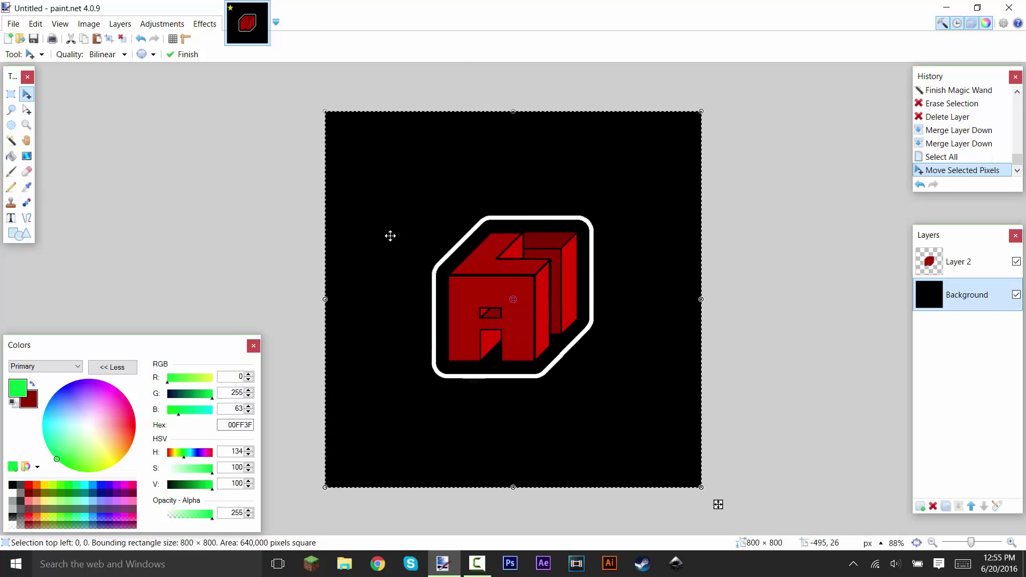
drag(325, 111, 203, 0)
key(ctrl+minus)
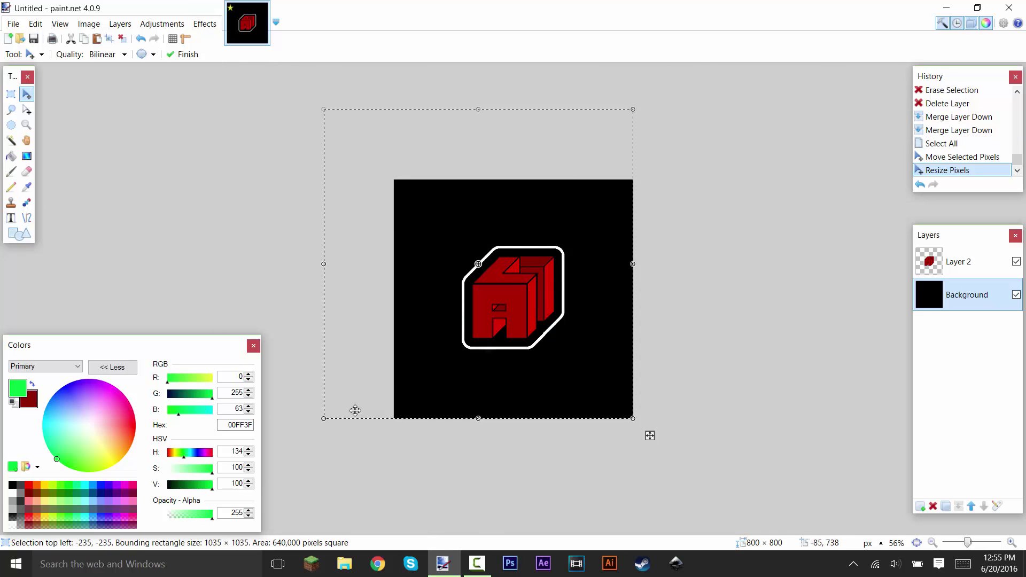
drag(324, 419, 304, 426)
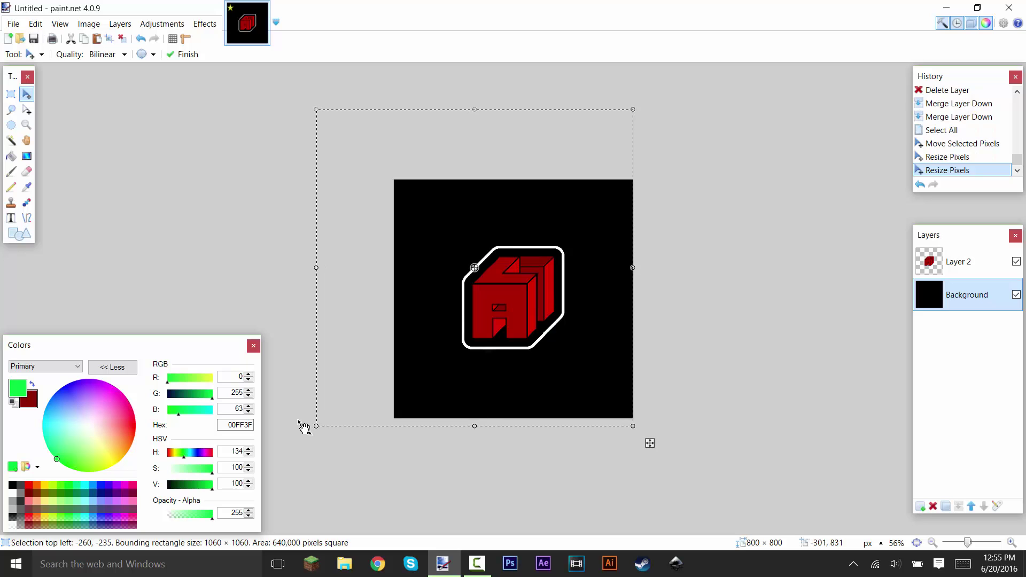
key(ctrl+z)
key(ctrl+z)
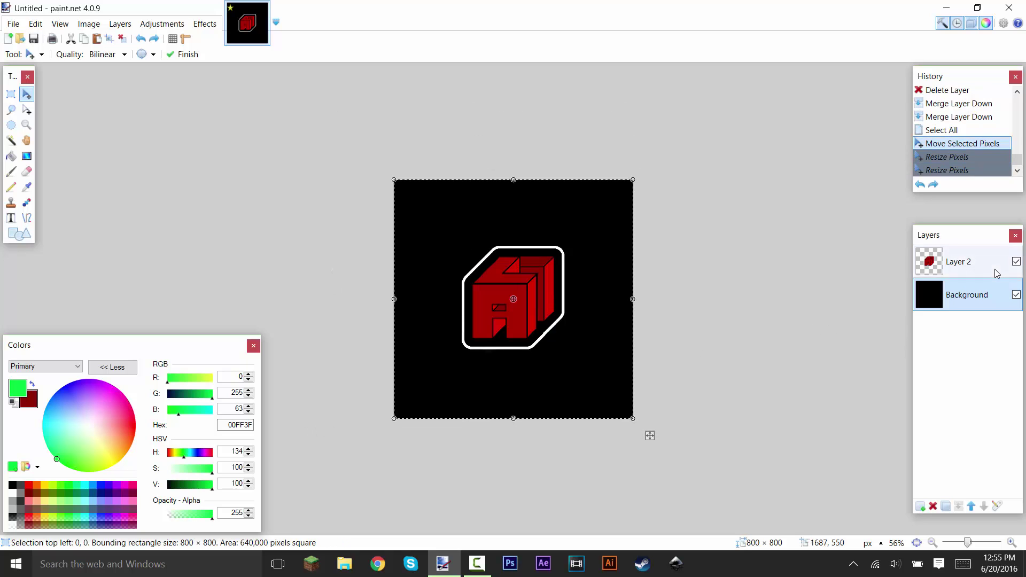
Step: Select all on the merged logo layer, enlarge it and reposition it on the canvas, then deselect
click(998, 273)
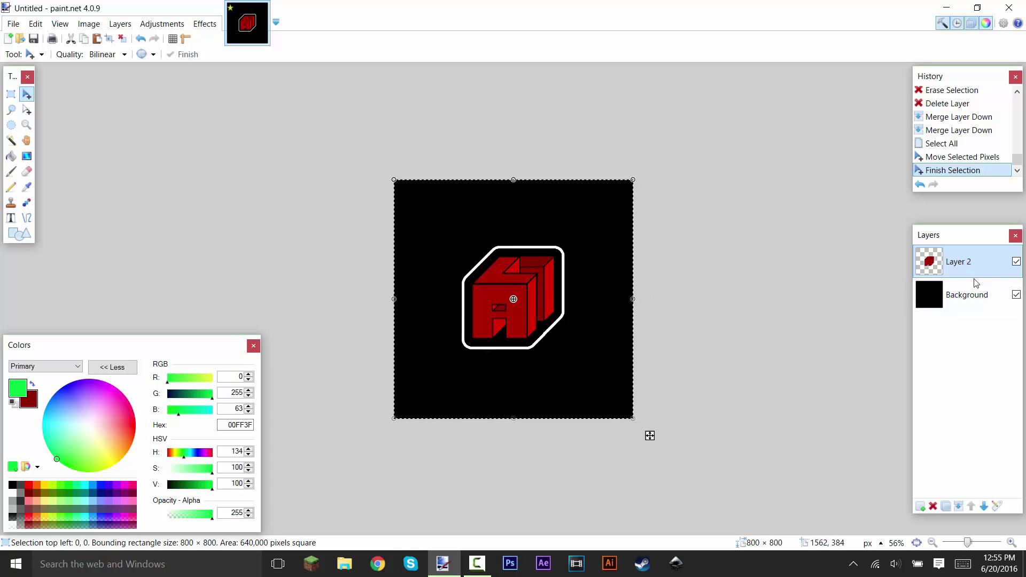
drag(394, 419, 176, 556)
drag(472, 382, 534, 327)
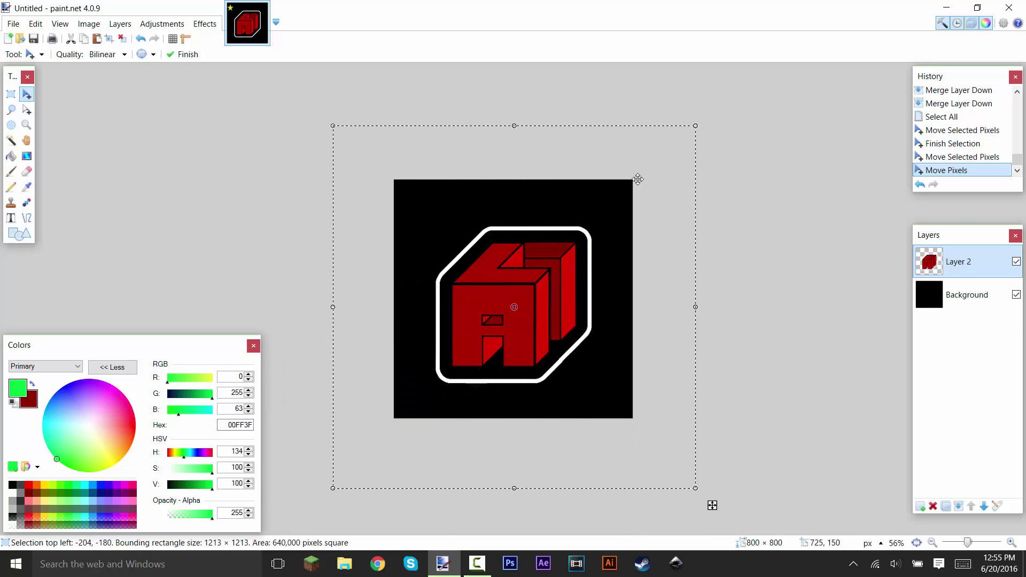
drag(697, 125, 518, 295)
drag(396, 172, 311, 105)
drag(472, 268, 486, 308)
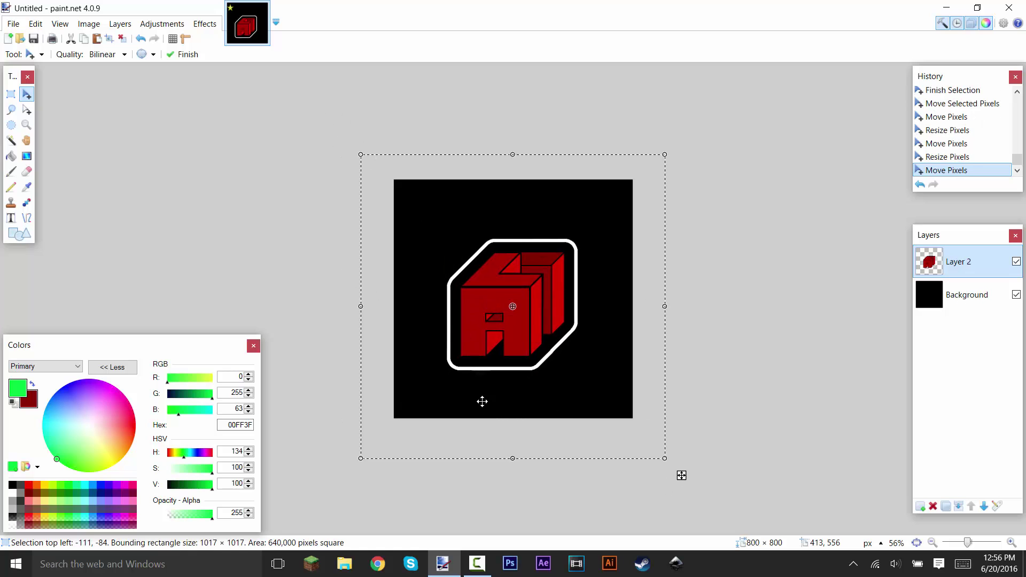
key(ctrl+d)
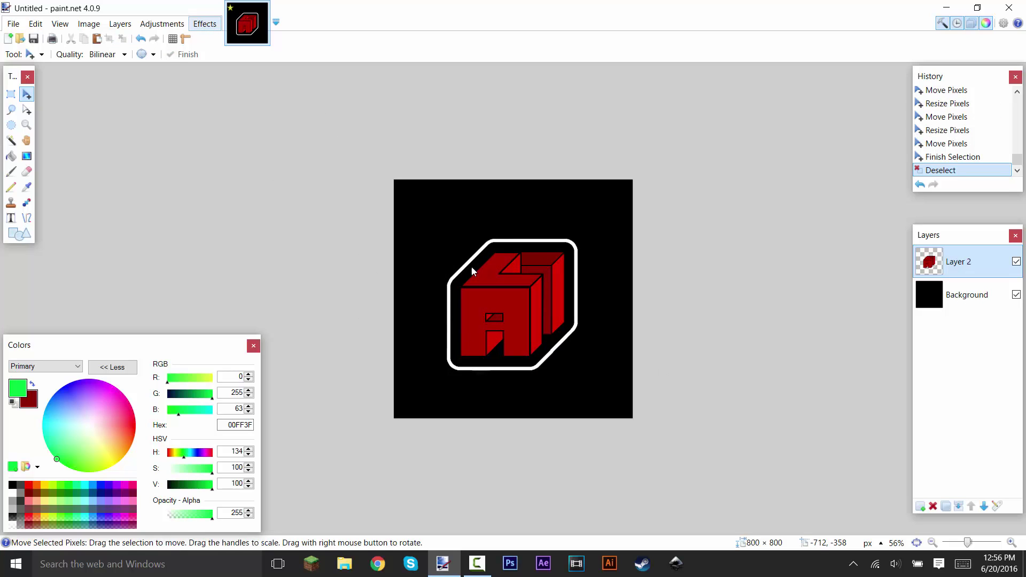
Step: Centre the logo horizontally and vertically with Object Align > Center Both
click(204, 23)
mouse_move(321, 266)
click(432, 267)
scroll(475, 266, up, 3)
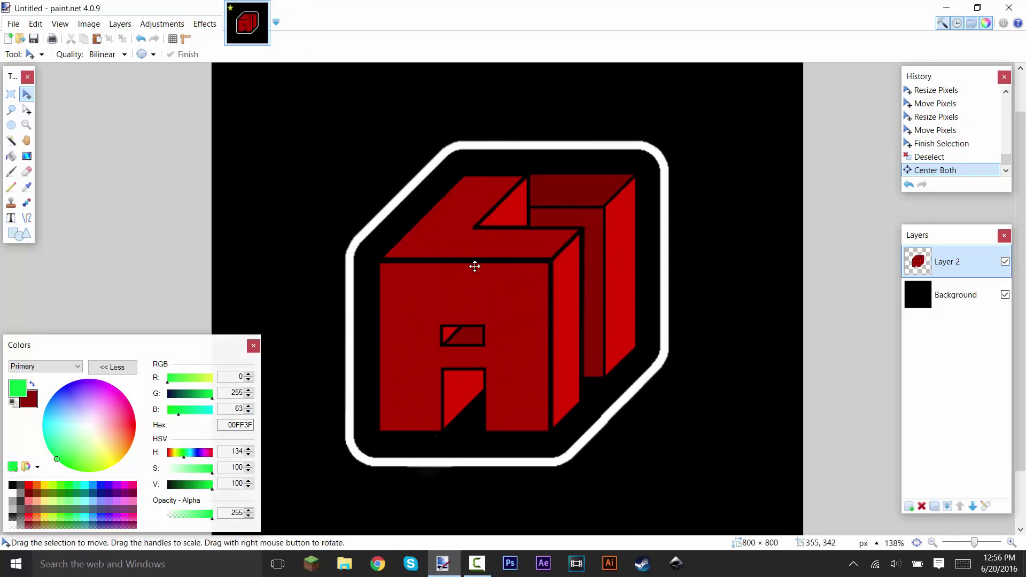